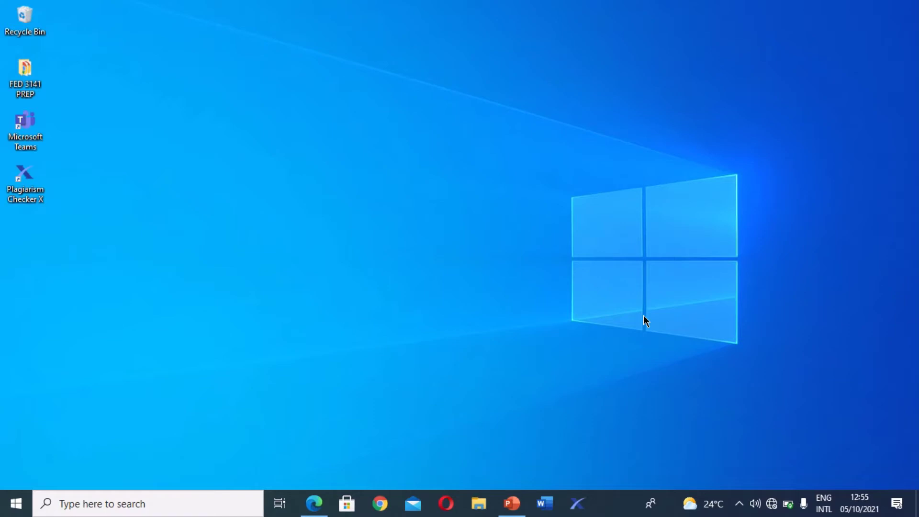
# Launch Excel by searching 'EXC' in Windows search and open a blank workbook
pyautogui.click(168, 505)
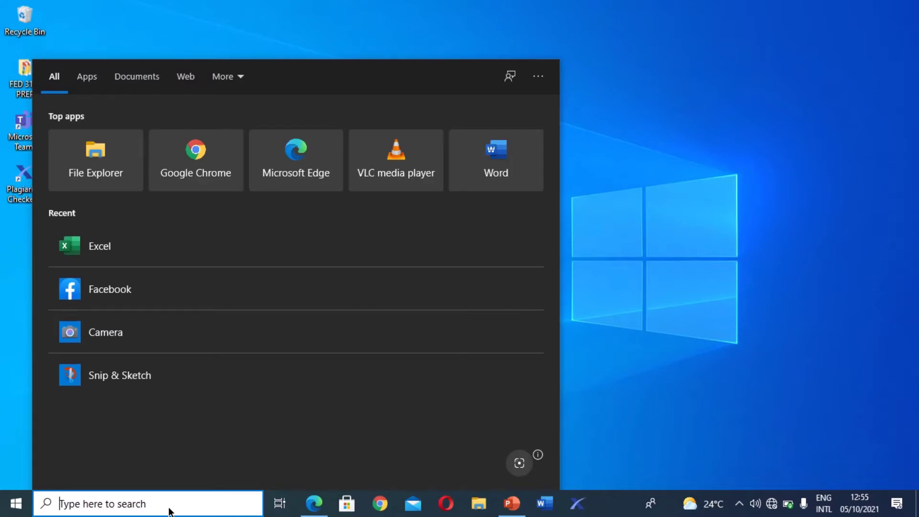
pyautogui.write('EXC')
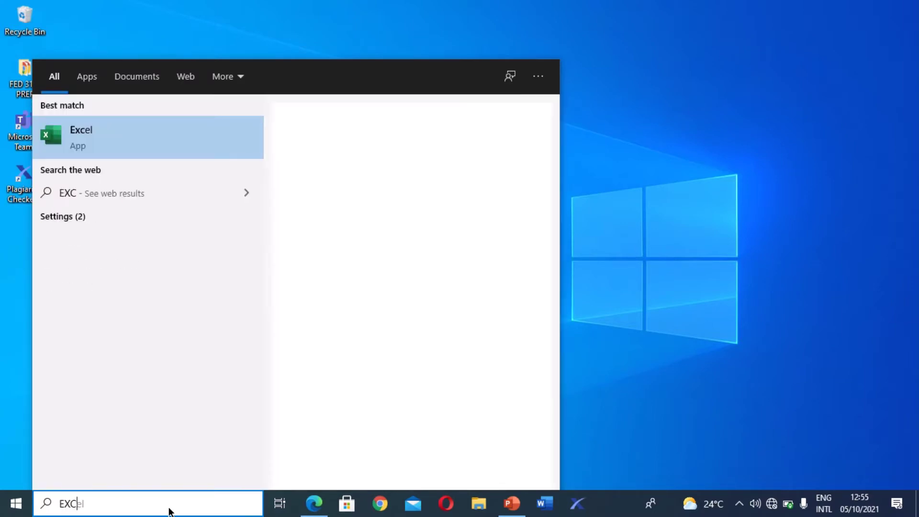
pyautogui.click(163, 149)
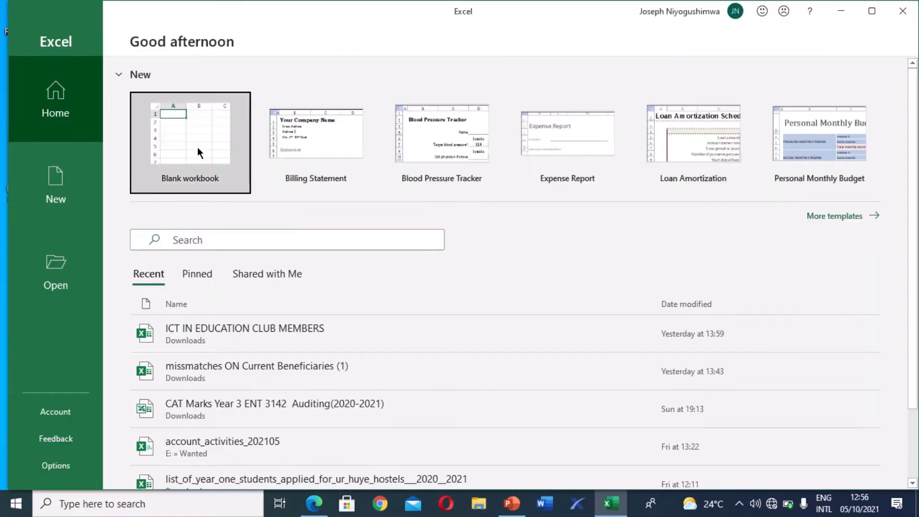
pyautogui.click(197, 148)
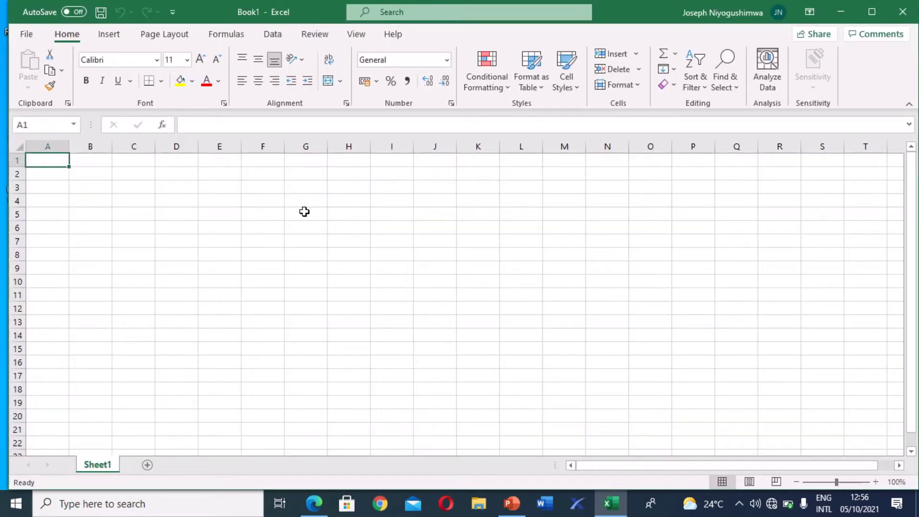
# Insert a styled WordArt reading 'STUDENT REPORT FOR 1ST TERM.' and select C1:R4 for it
pyautogui.click(278, 173)
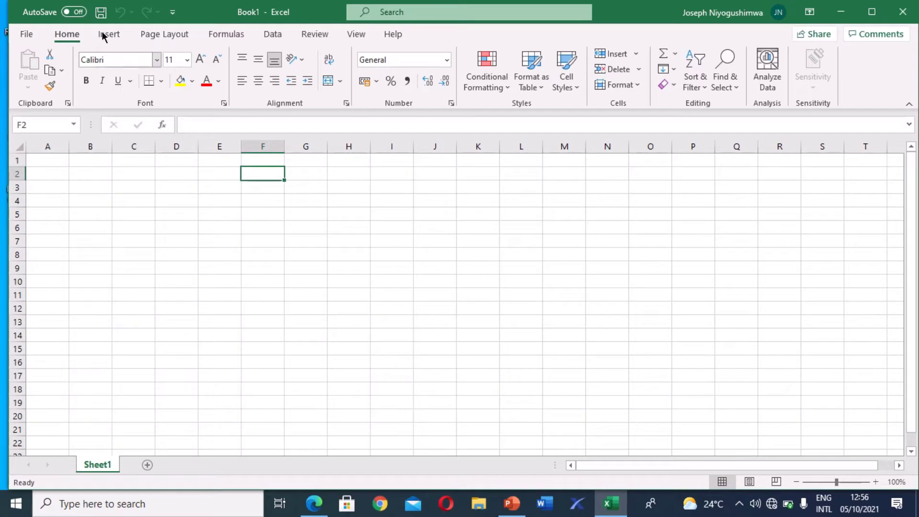
pyautogui.click(116, 41)
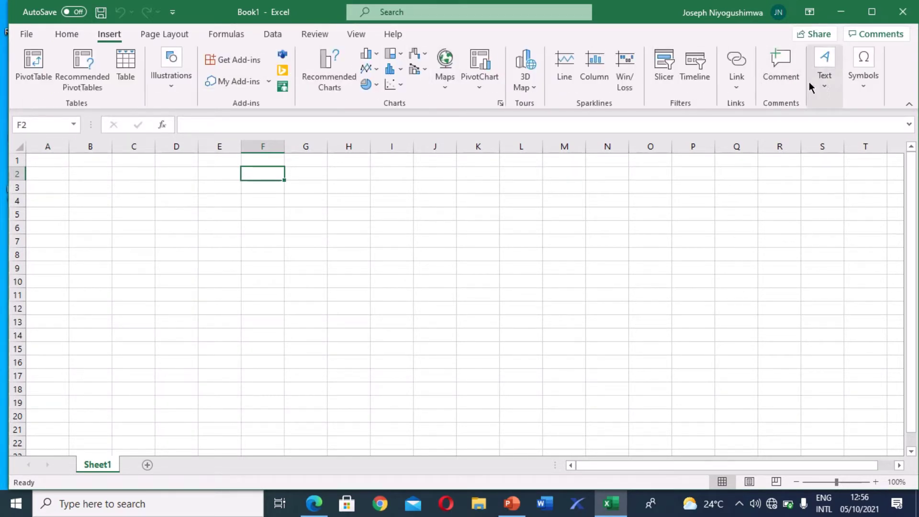
pyautogui.click(822, 86)
pyautogui.click(827, 126)
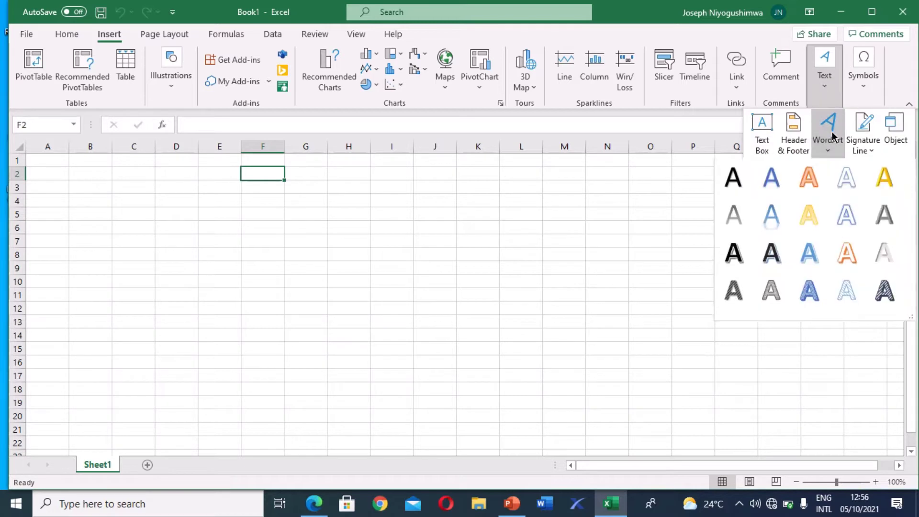
pyautogui.click(774, 187)
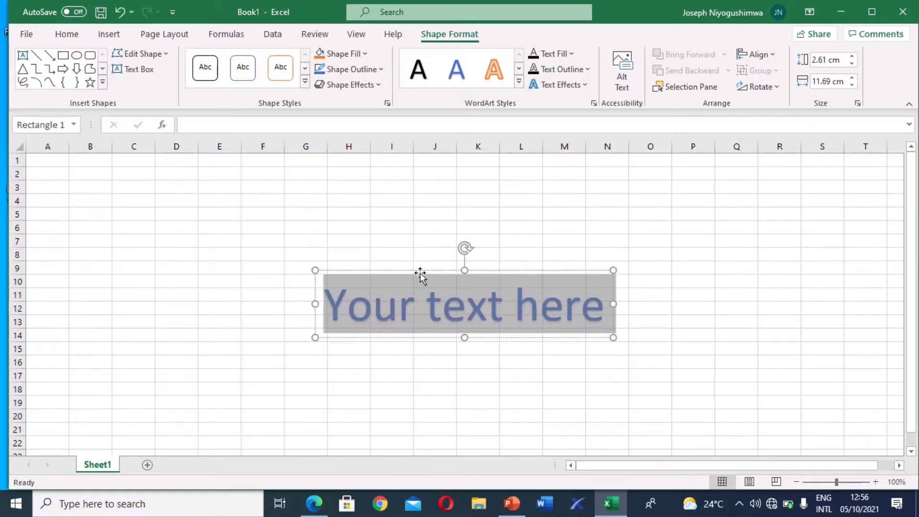
pyautogui.write('STUDEN')
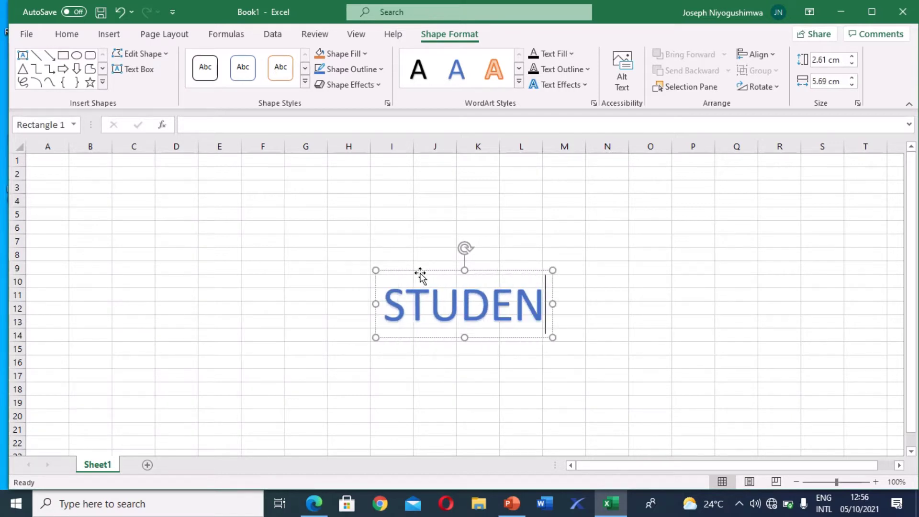
pyautogui.write('T REPORT')
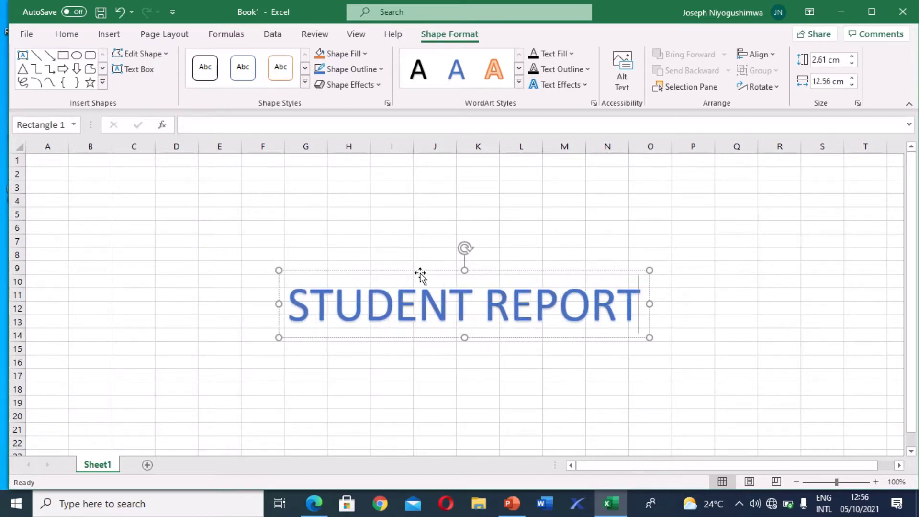
pyautogui.write(' FO')
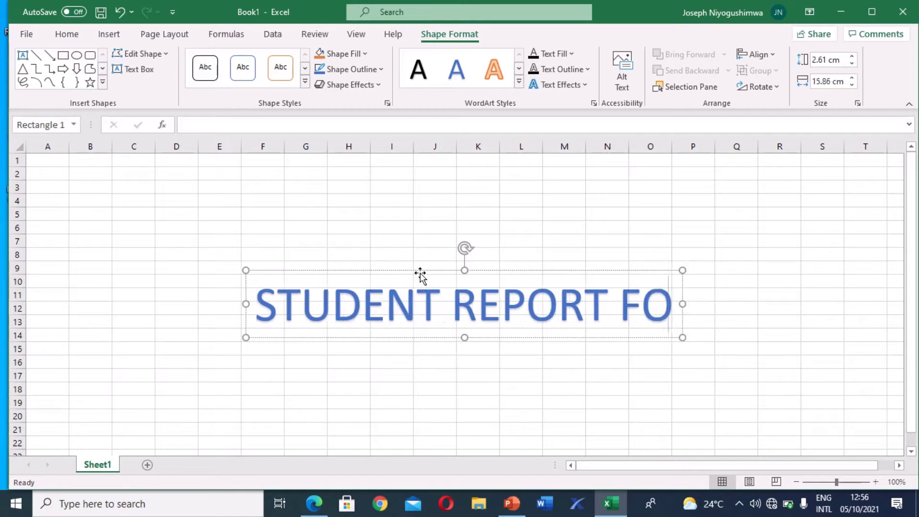
pyautogui.write('R 1ST')
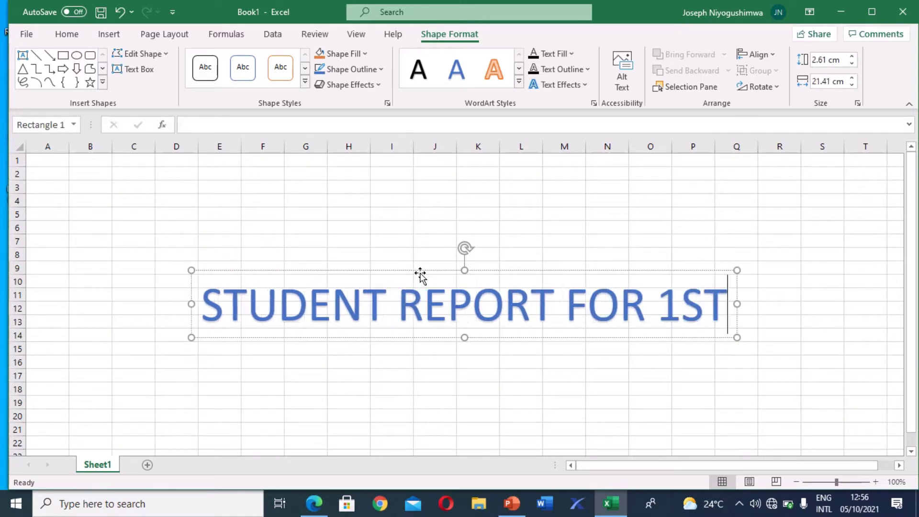
pyautogui.write(' TERM.')
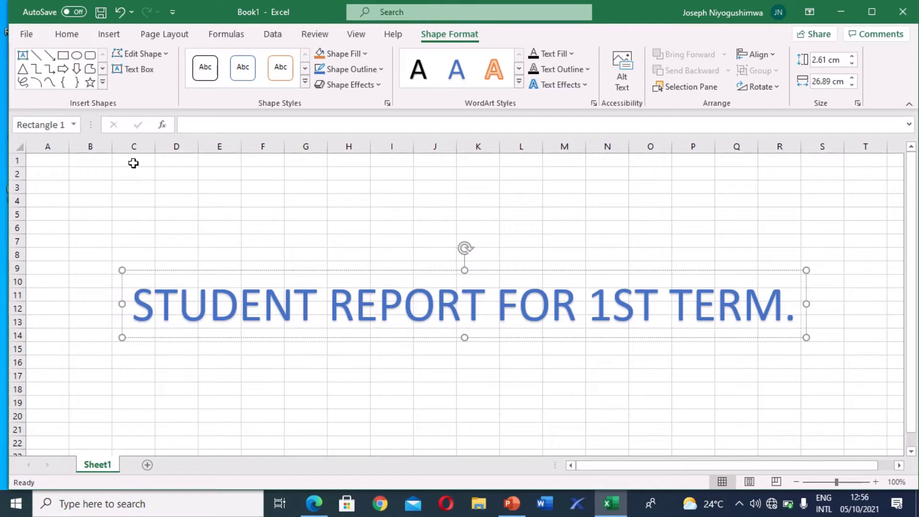
pyautogui.moveTo(134, 163); pyautogui.dragTo(801, 207)
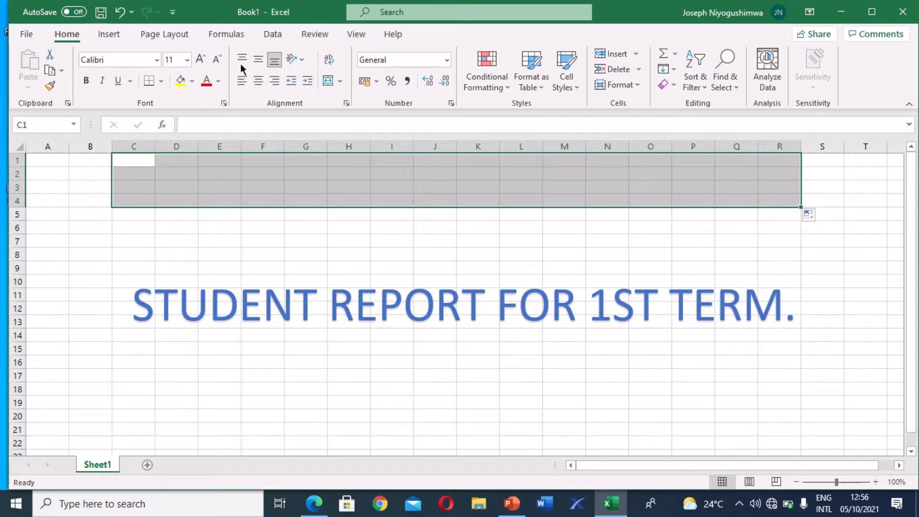
# Merge and centre C1:R4 and move the WordArt title up over rows 1–4
pyautogui.click(328, 81)
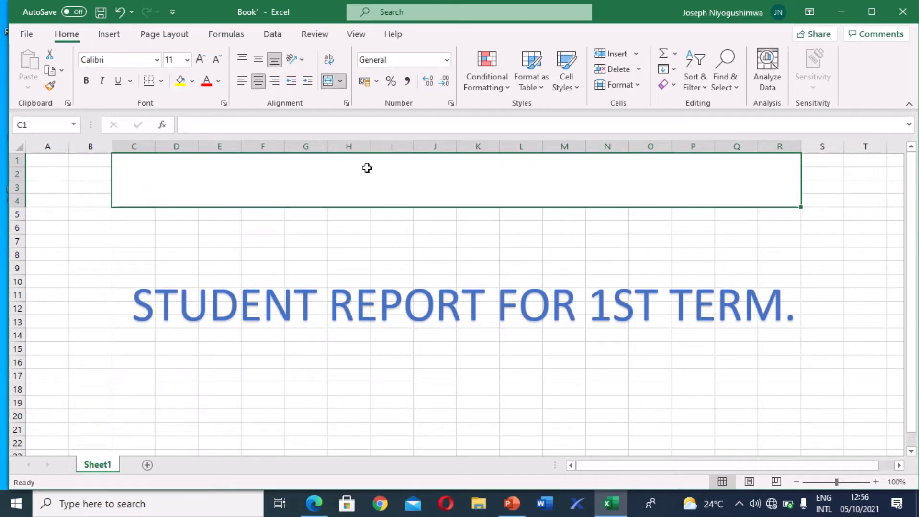
pyautogui.click(362, 294)
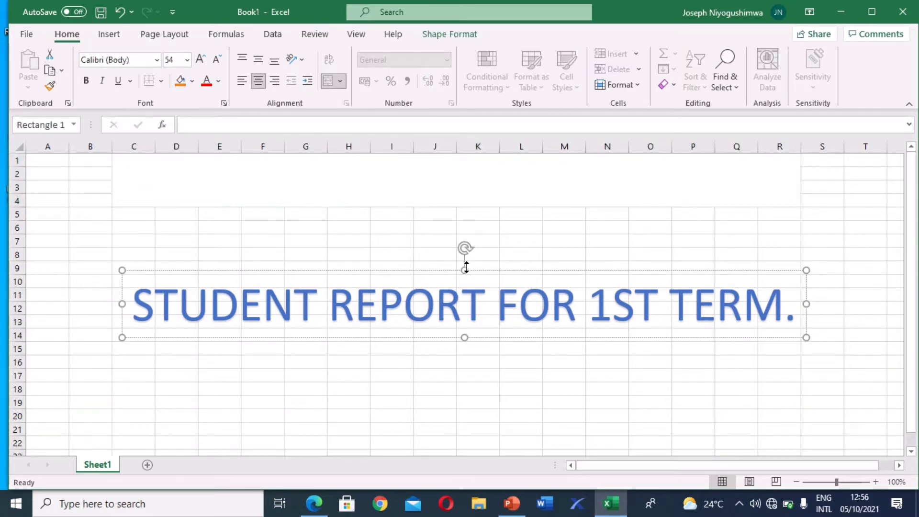
pyautogui.moveTo(464, 269); pyautogui.dragTo(418, 151)
pyautogui.click(429, 376)
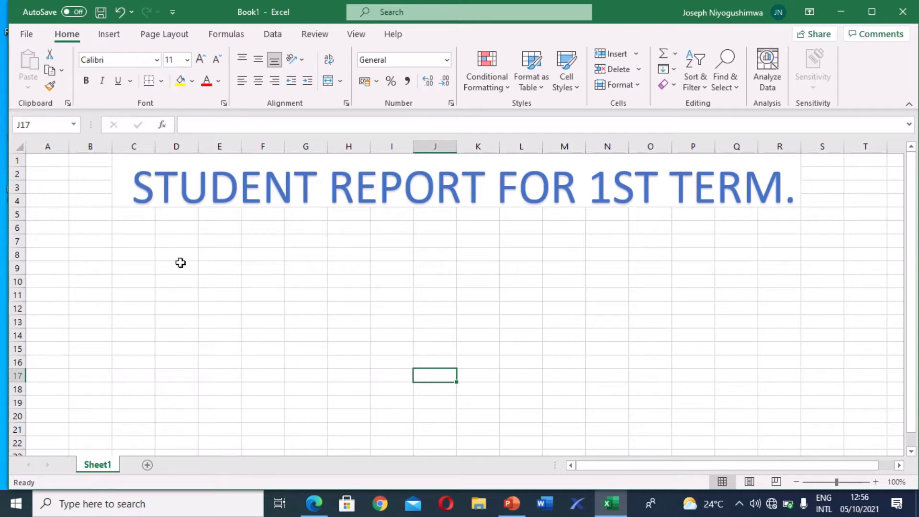
pyautogui.click(139, 230)
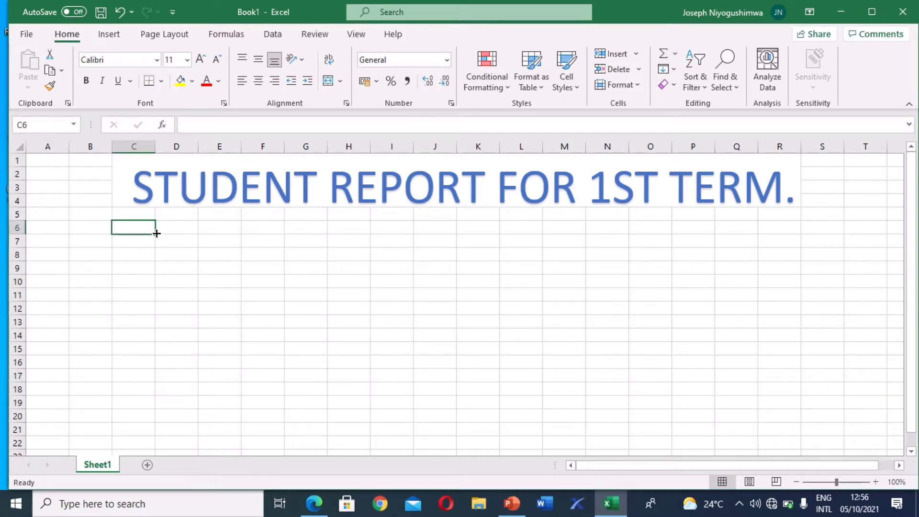
# Apply All Borders to C6:R18, then select the header row C6:R6
pyautogui.moveTo(155, 234); pyautogui.dragTo(766, 395)
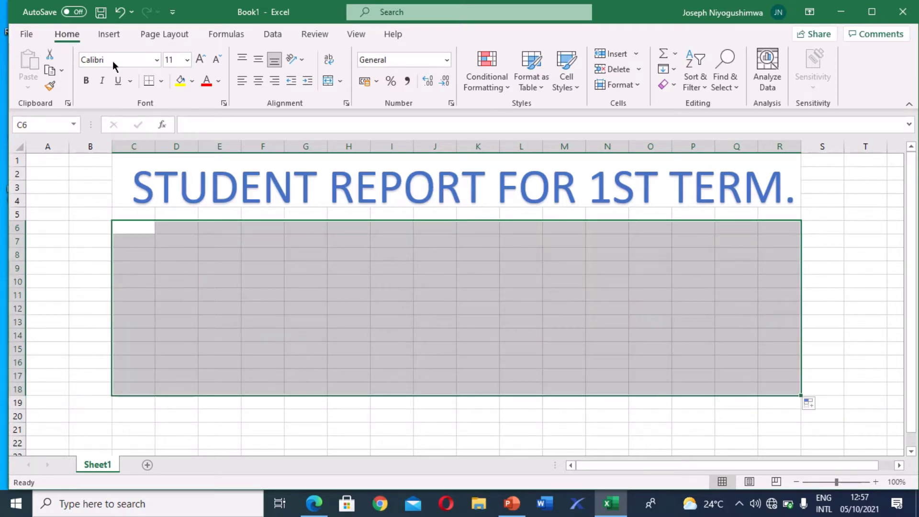
pyautogui.click(161, 84)
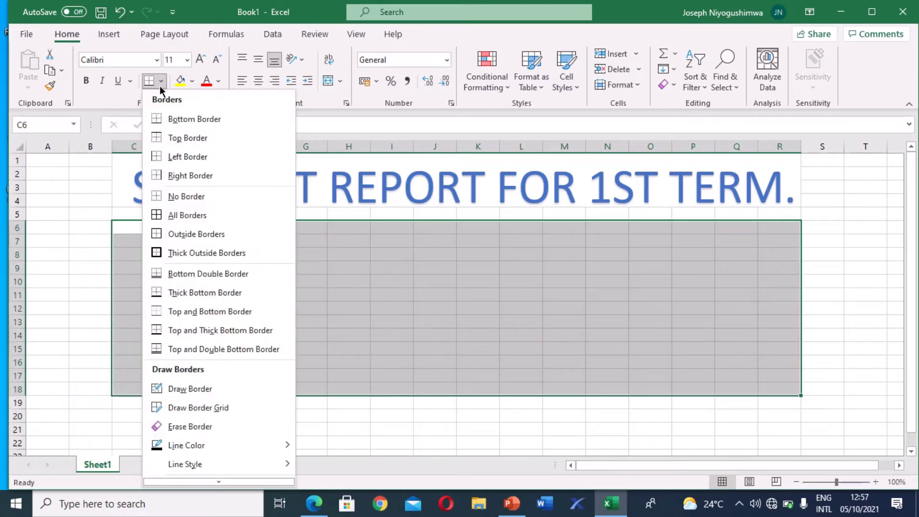
pyautogui.click(178, 216)
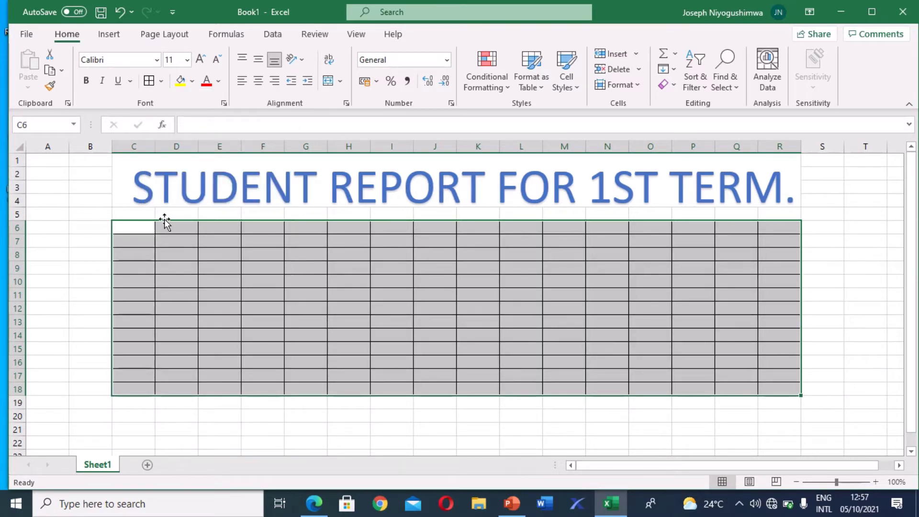
pyautogui.click(143, 223)
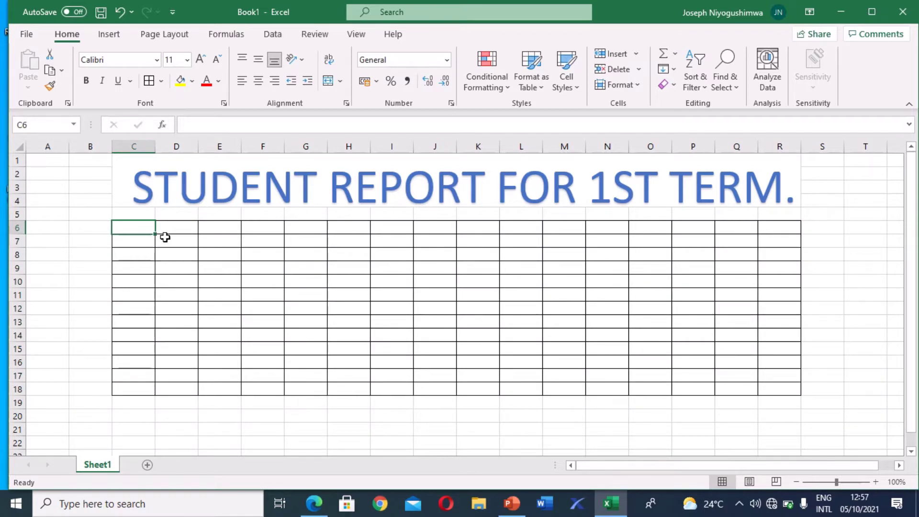
pyautogui.moveTo(155, 233); pyautogui.dragTo(782, 227)
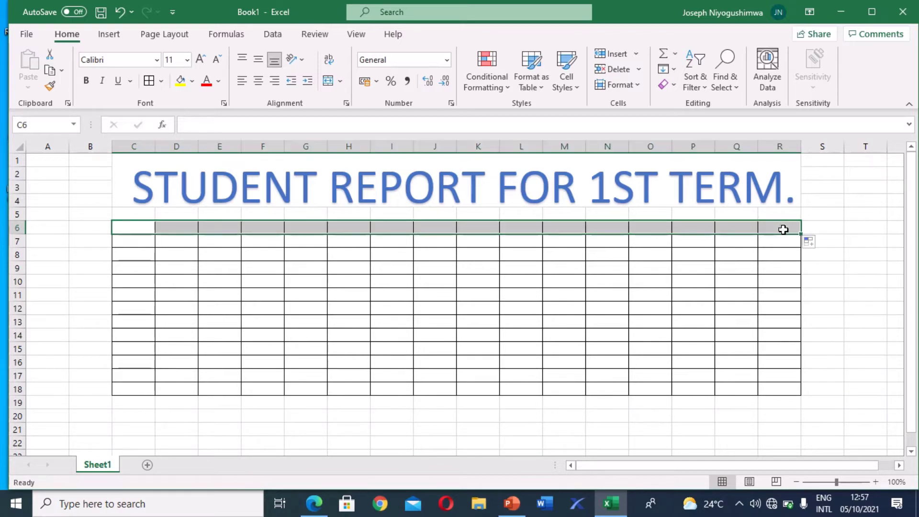
# Change the column width through the Format cell-size options
pyautogui.click(623, 85)
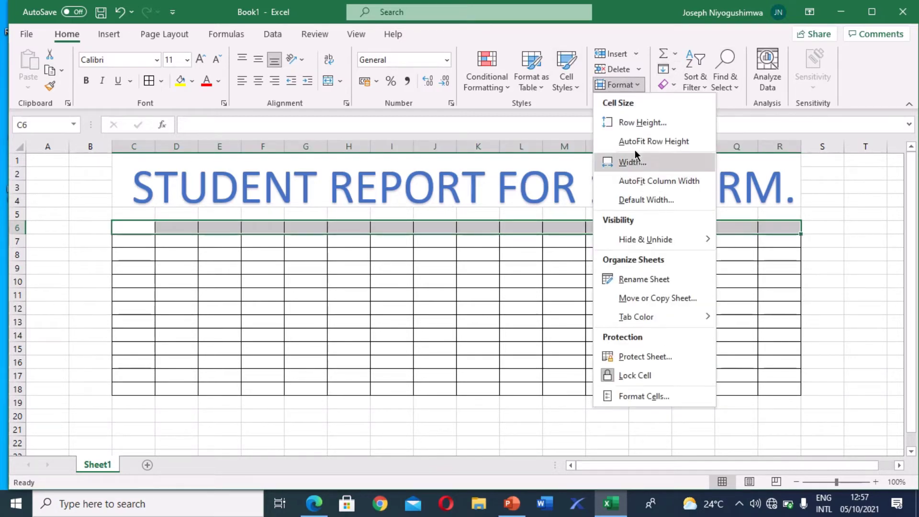
pyautogui.click(648, 180)
pyautogui.click(631, 84)
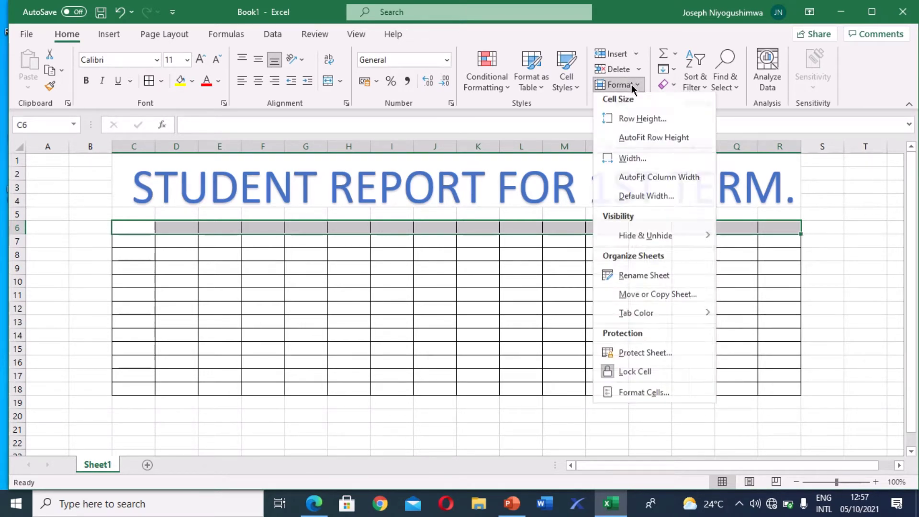
pyautogui.click(633, 163)
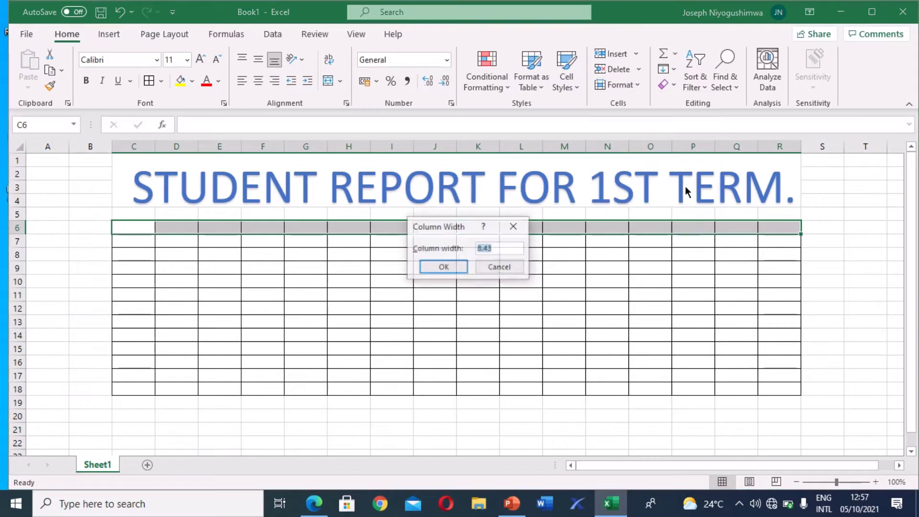
pyautogui.write('15')
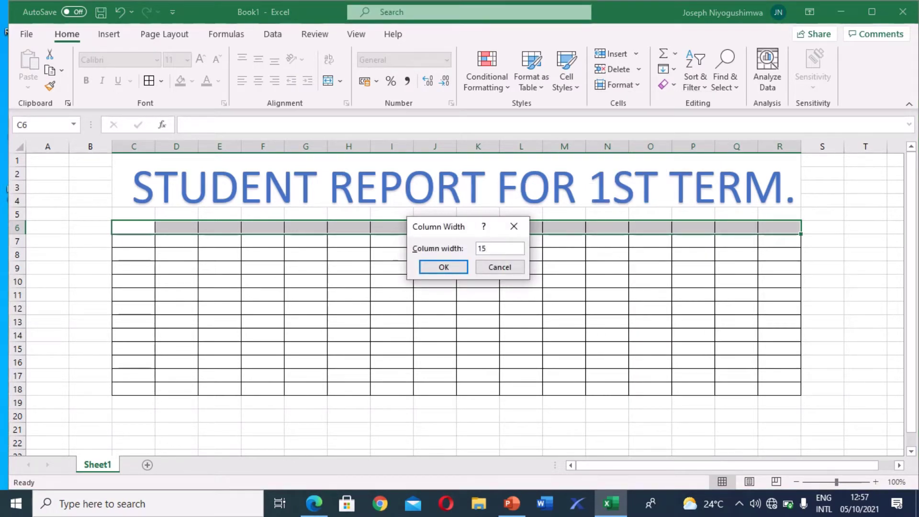
pyautogui.press('Return')
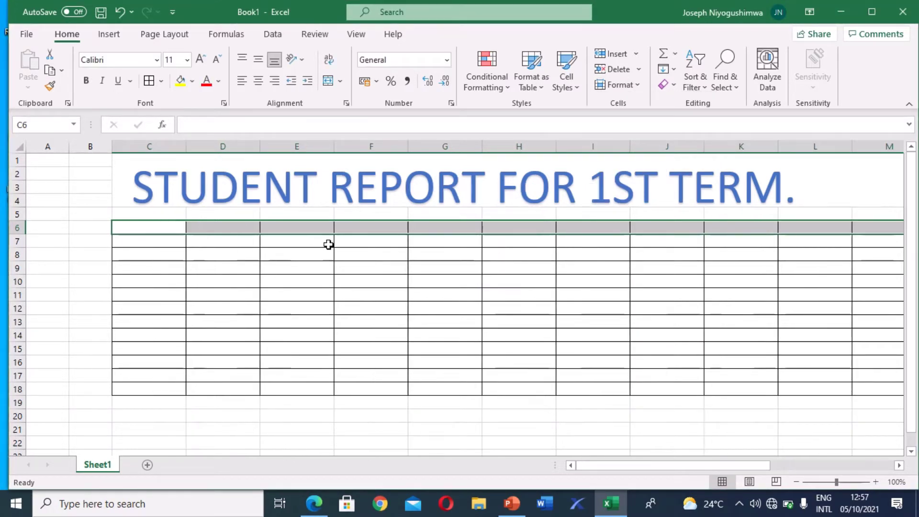
# Select C6:C18 and set rows 6 to 18 to a row height of 20
pyautogui.click(125, 229)
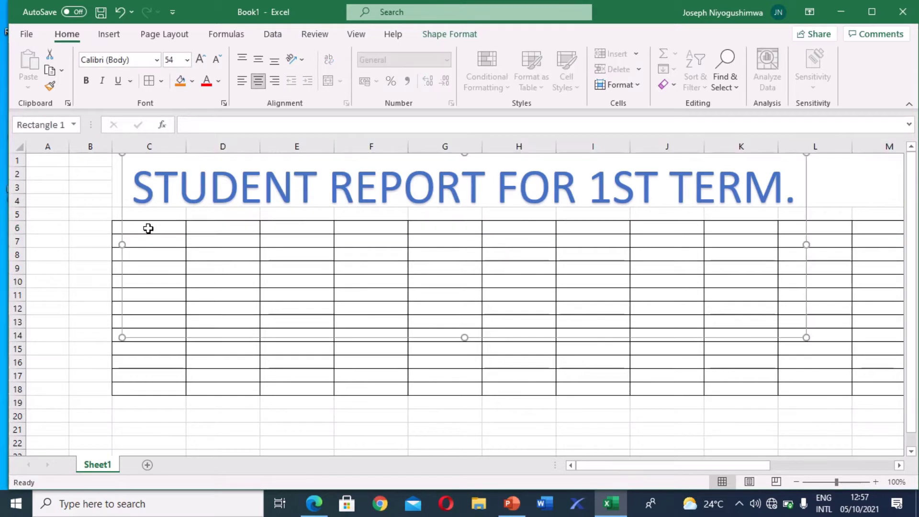
pyautogui.click(148, 230)
pyautogui.moveTo(184, 236); pyautogui.dragTo(170, 389)
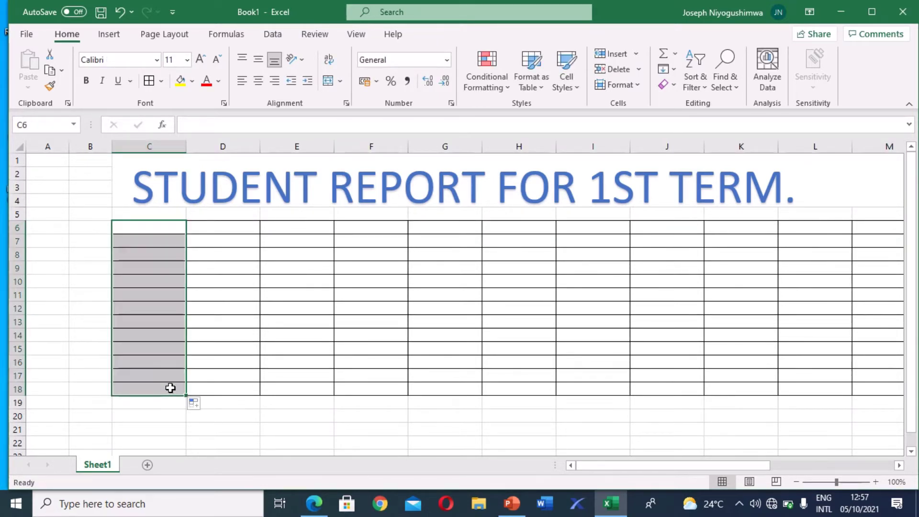
pyautogui.click(636, 84)
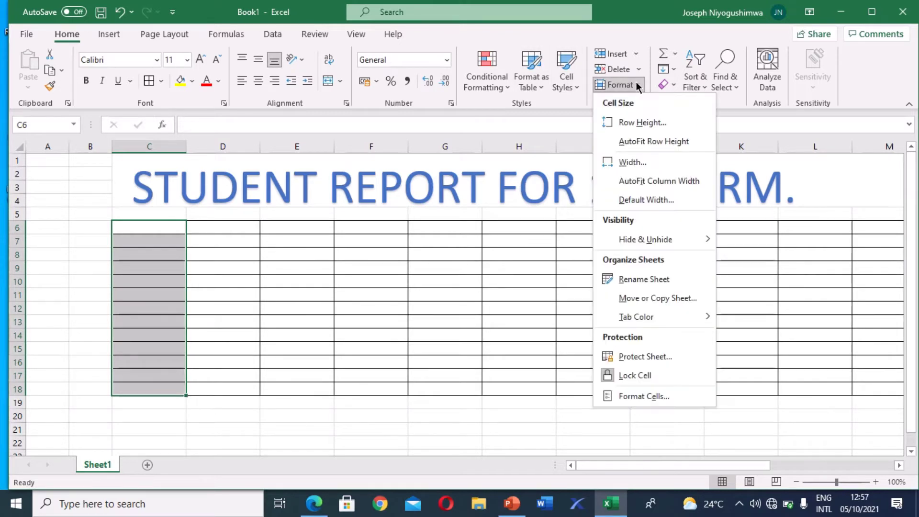
pyautogui.click(632, 122)
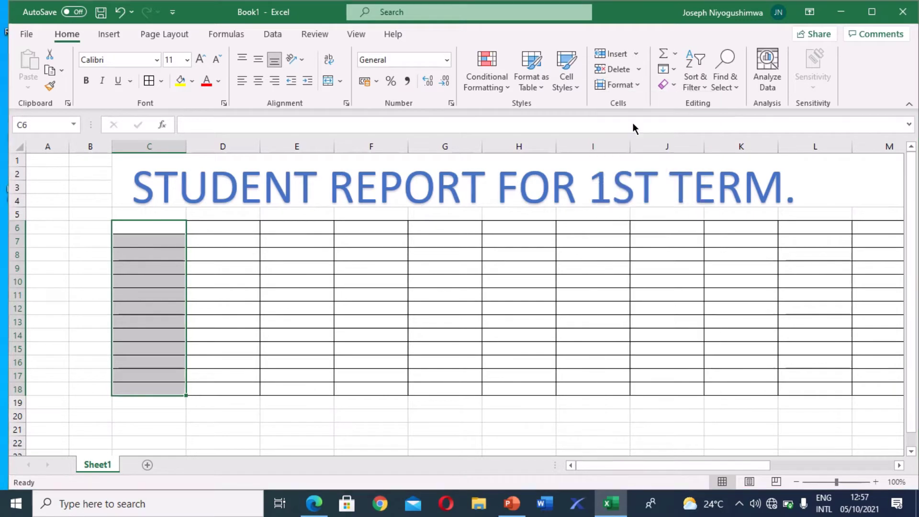
pyautogui.write('20')
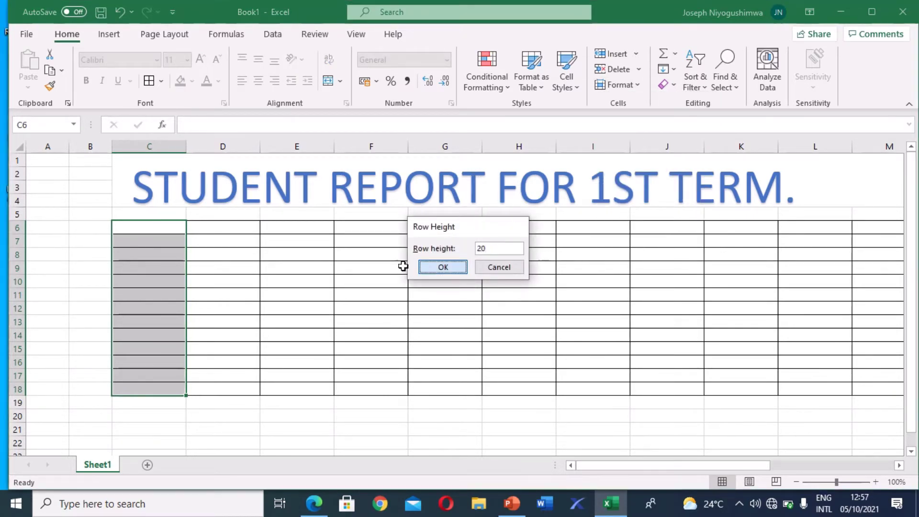
pyautogui.press('Return')
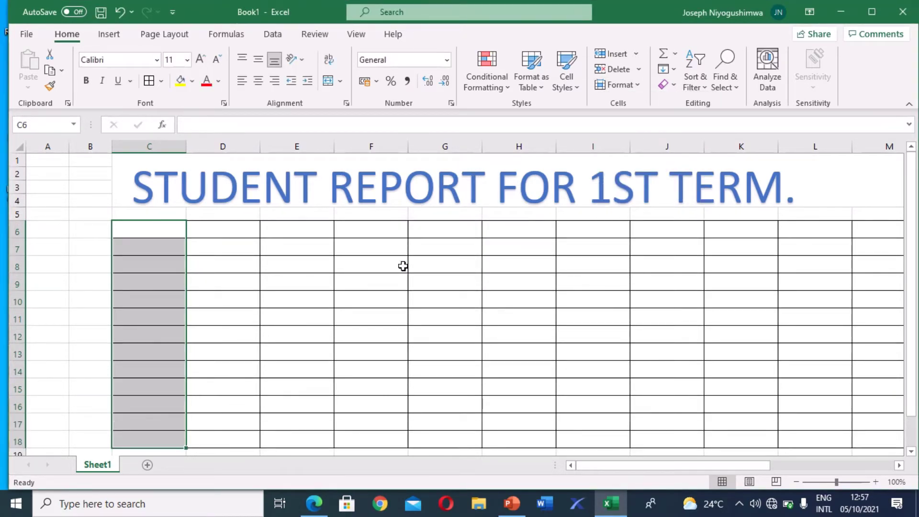
# Enter DATE in C6, SUBJECTS in C7 and NAMES in C8
pyautogui.click(169, 226)
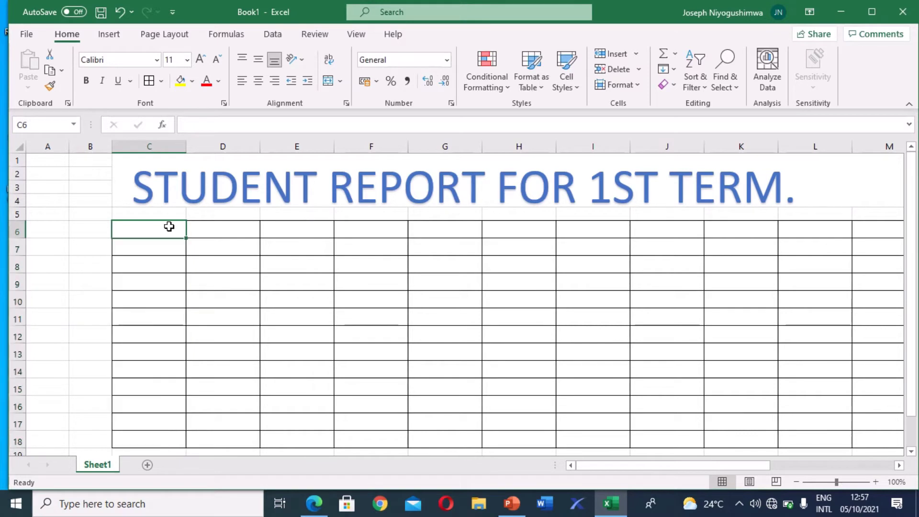
pyautogui.write('DATE')
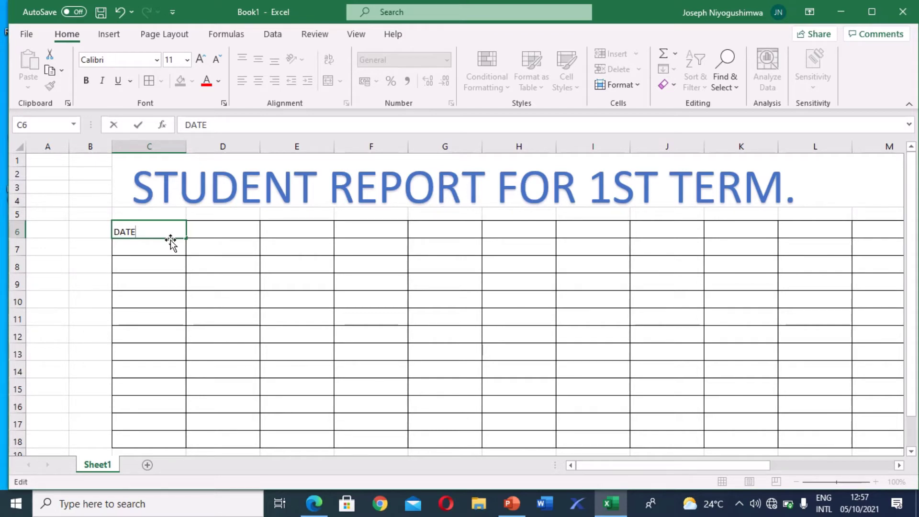
pyautogui.click(170, 241)
pyautogui.click(152, 244)
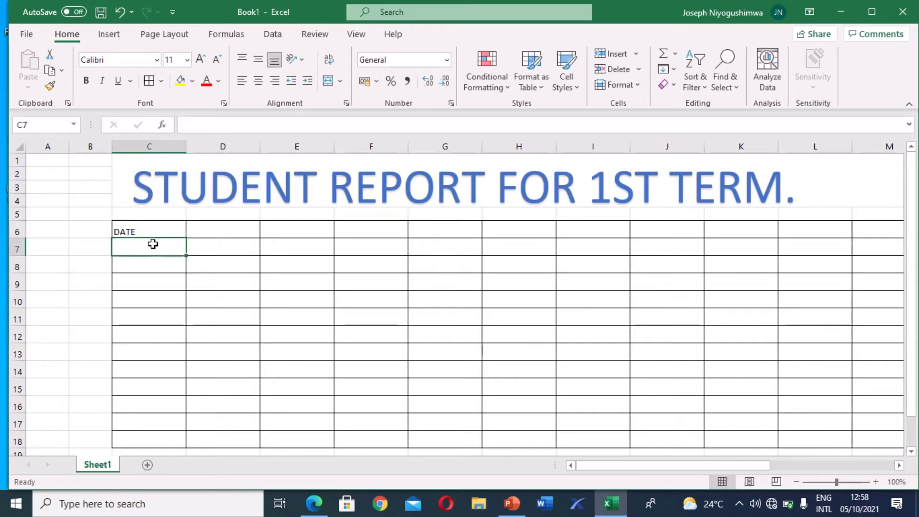
pyautogui.write('SUBJECT')
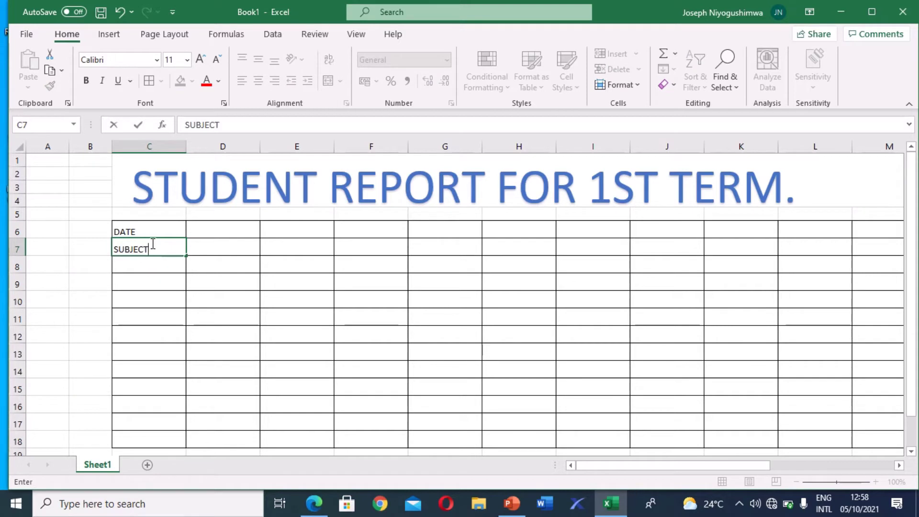
pyautogui.write('S')
pyautogui.press('Return')
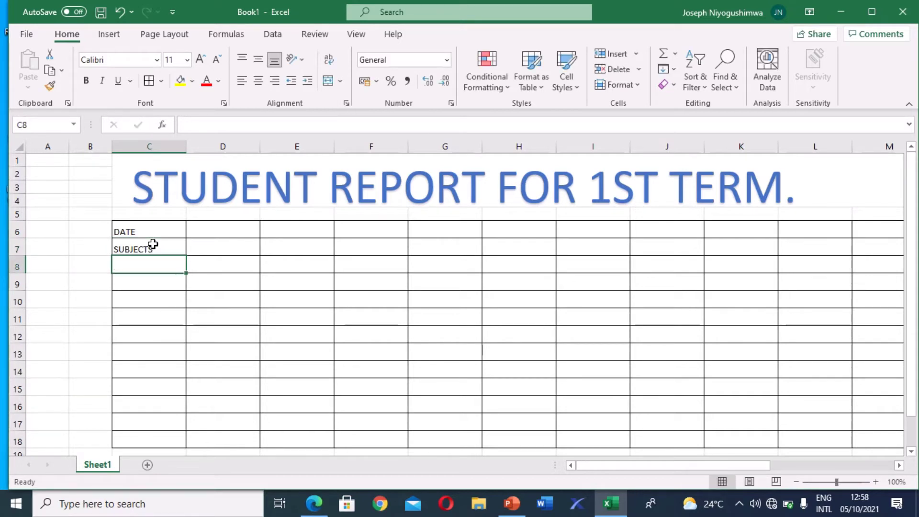
pyautogui.write('NAMES')
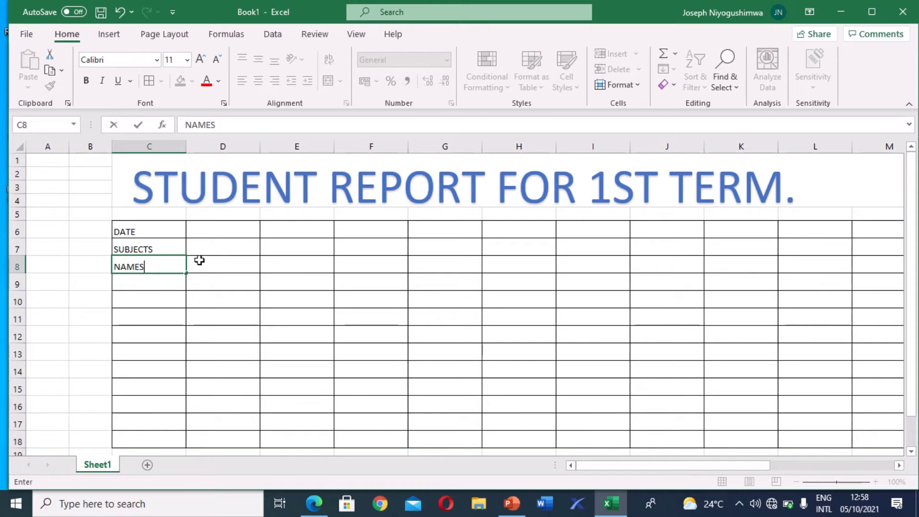
pyautogui.click(215, 244)
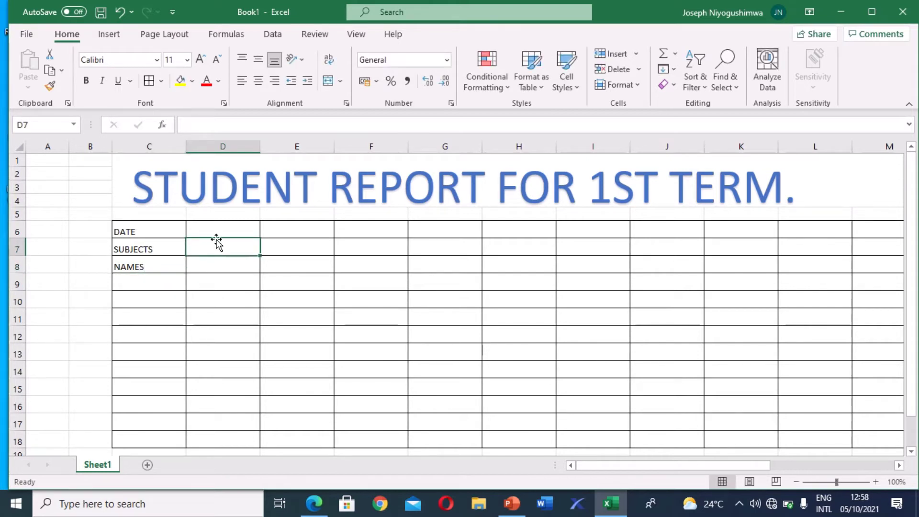
# Enter subject headings BIOLOGY, CHEMISTRY, ENGLISH, GEOGRAPHY and HISTORY across D7 to H7
pyautogui.write('BIOL')
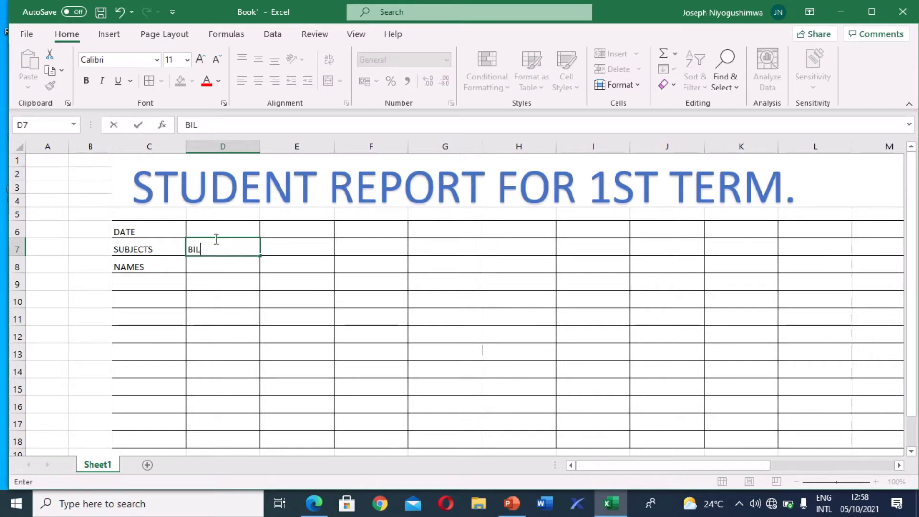
pyautogui.press('BackSpace')
pyautogui.press('BackSpace')
pyautogui.write('IOLOGY')
pyautogui.press('Tab')
pyautogui.write('C')
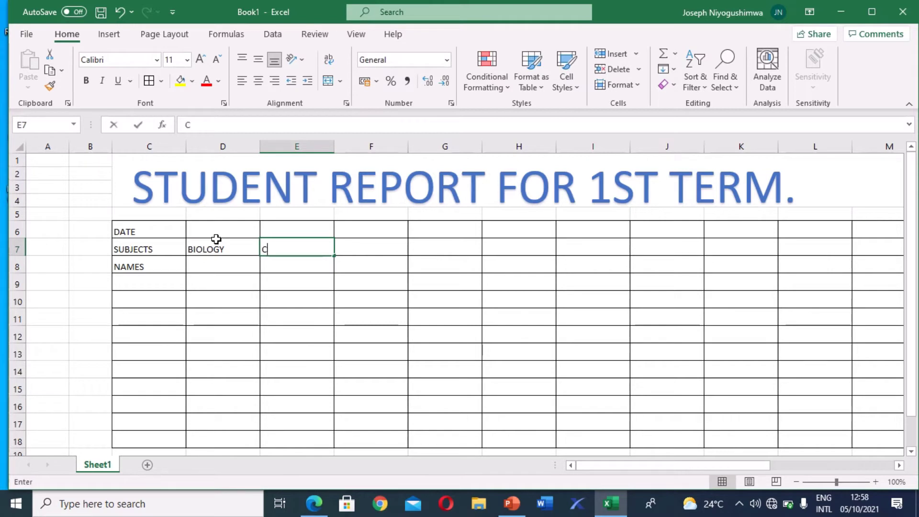
pyautogui.write('HEMI')
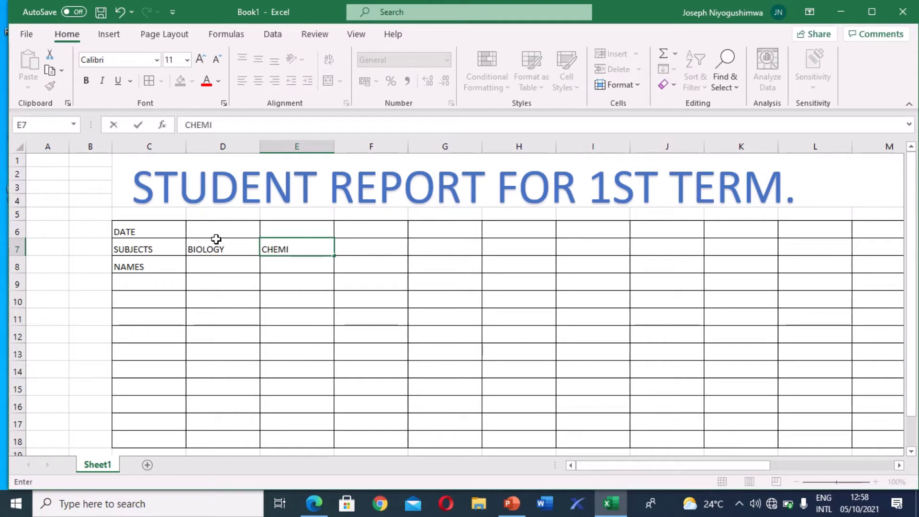
pyautogui.write('STRY')
pyautogui.press('Tab')
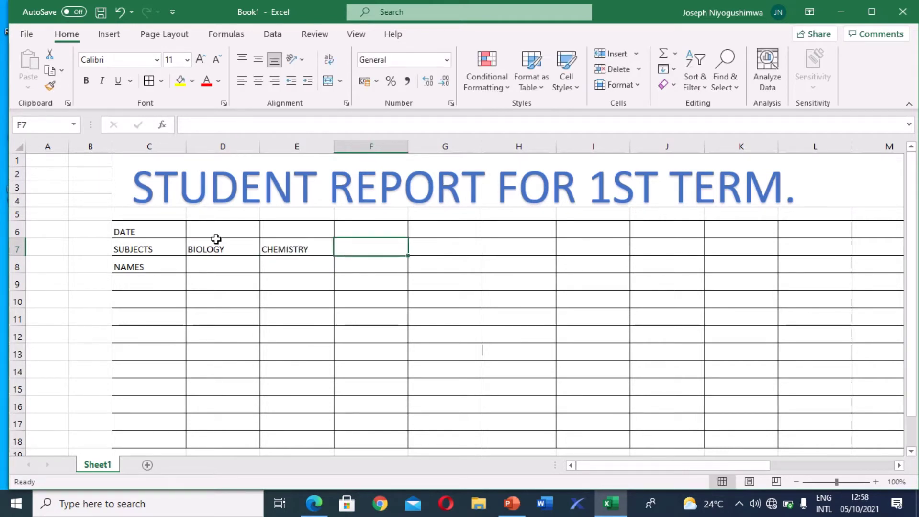
pyautogui.write('ENGL')
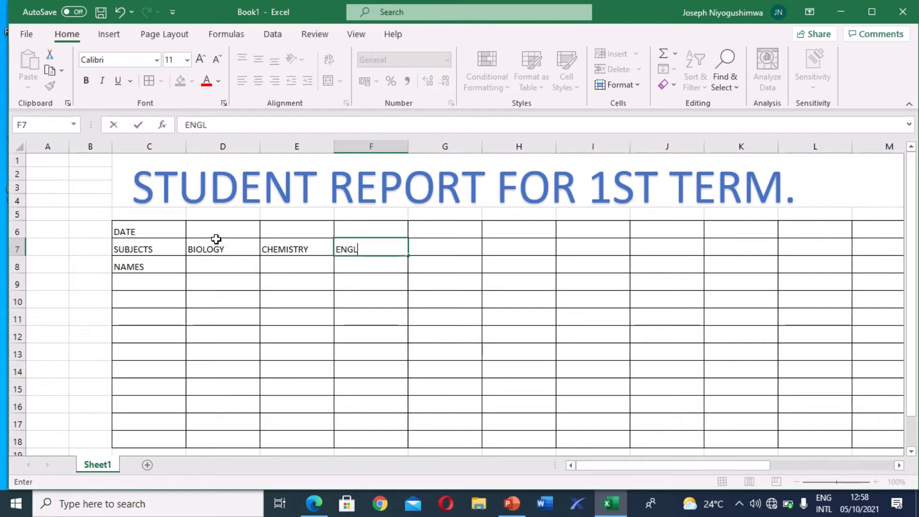
pyautogui.write('ISH')
pyautogui.press('Tab')
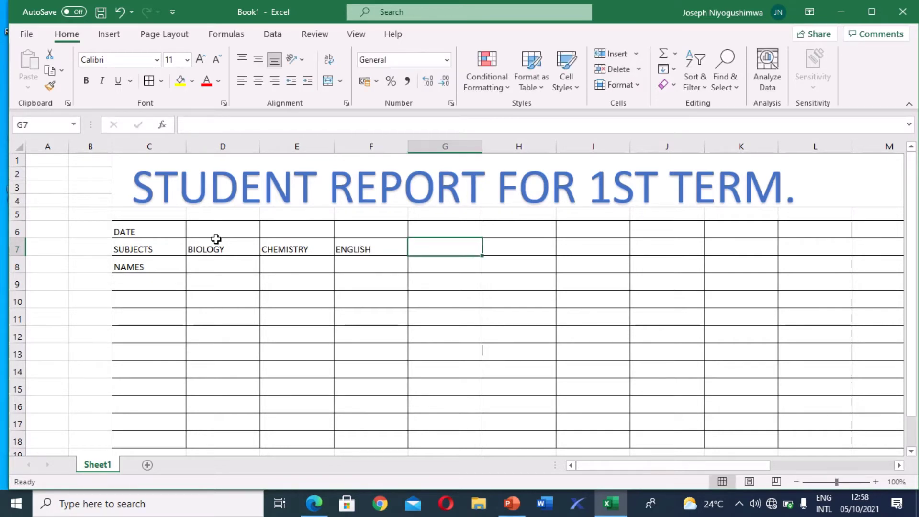
pyautogui.write('GEOG')
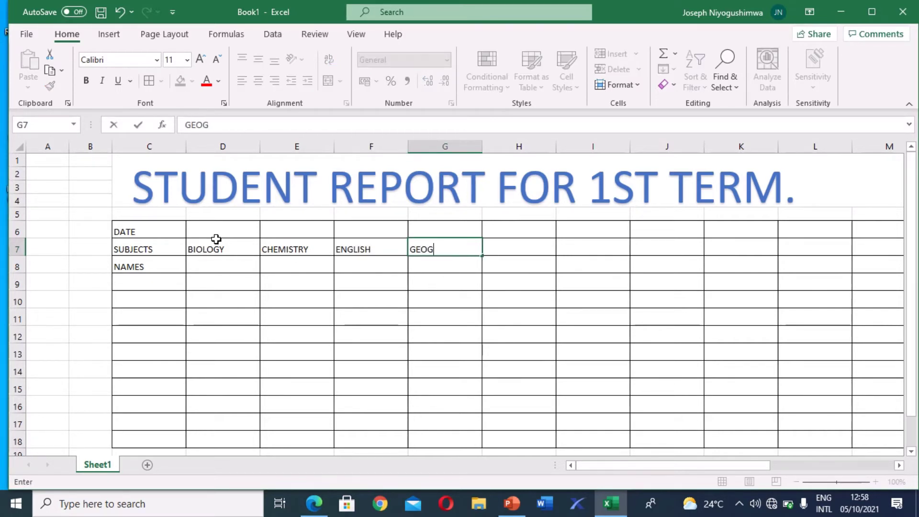
pyautogui.write('RAPHY')
pyautogui.press('Tab')
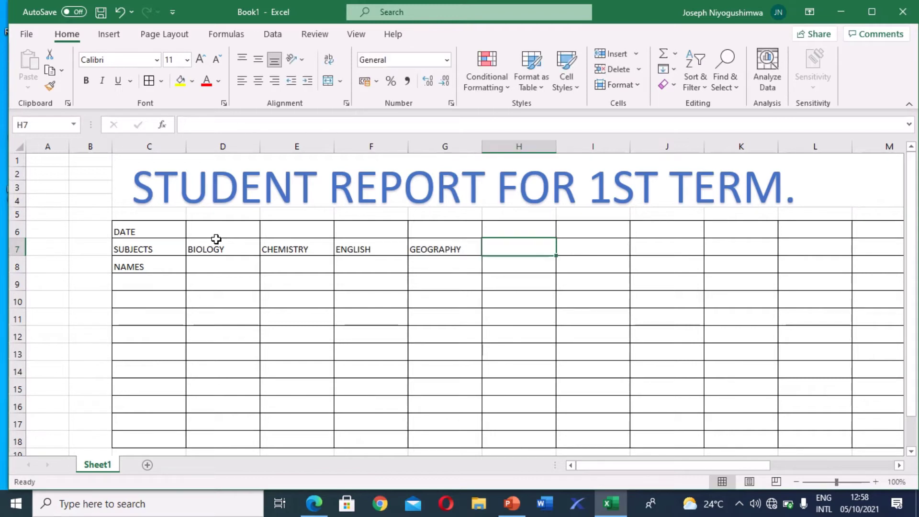
pyautogui.write('HI')
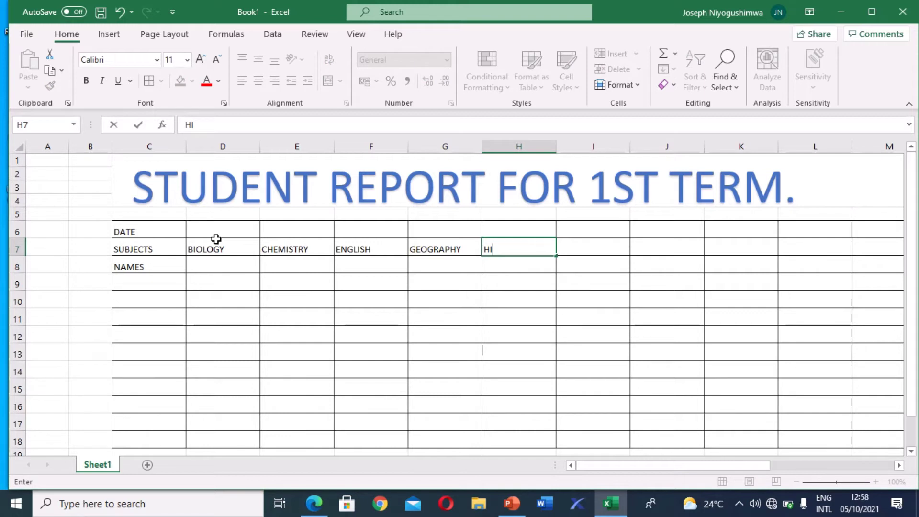
pyautogui.write('STORY')
pyautogui.press('Tab')
# Add TOTAL MARKS, MARKS OBTAINED and STATUS headings in I7 to K7
pyautogui.write('T')
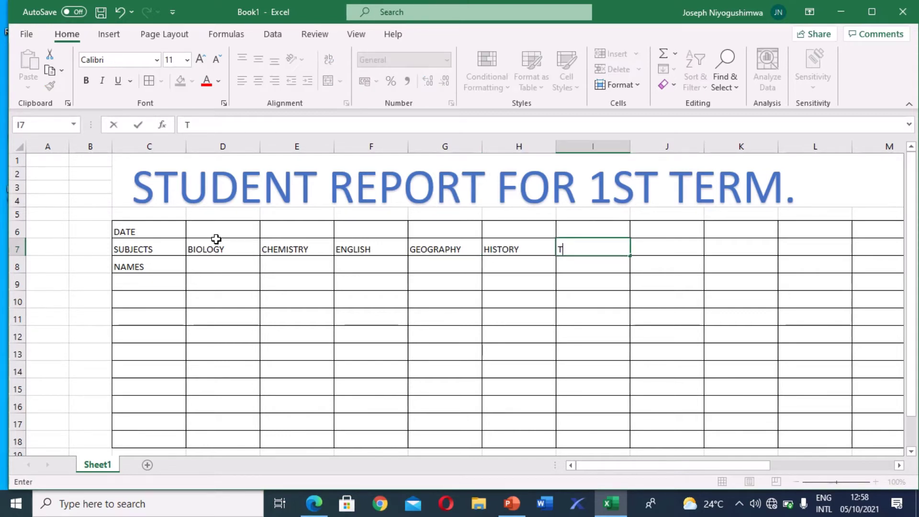
pyautogui.write('ITA')
pyautogui.press('BackSpace')
pyautogui.press('BackSpace')
pyautogui.write('OTAL MARKS')
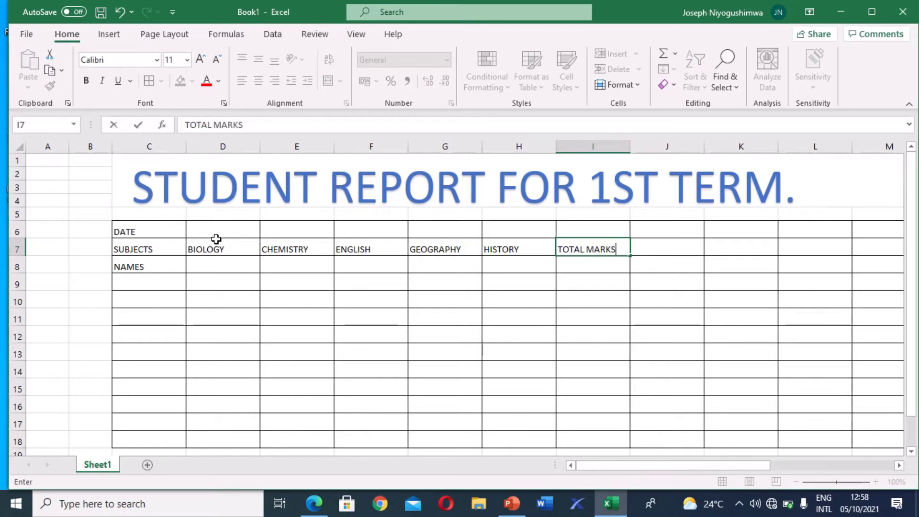
pyautogui.press('Tab')
pyautogui.write('MA')
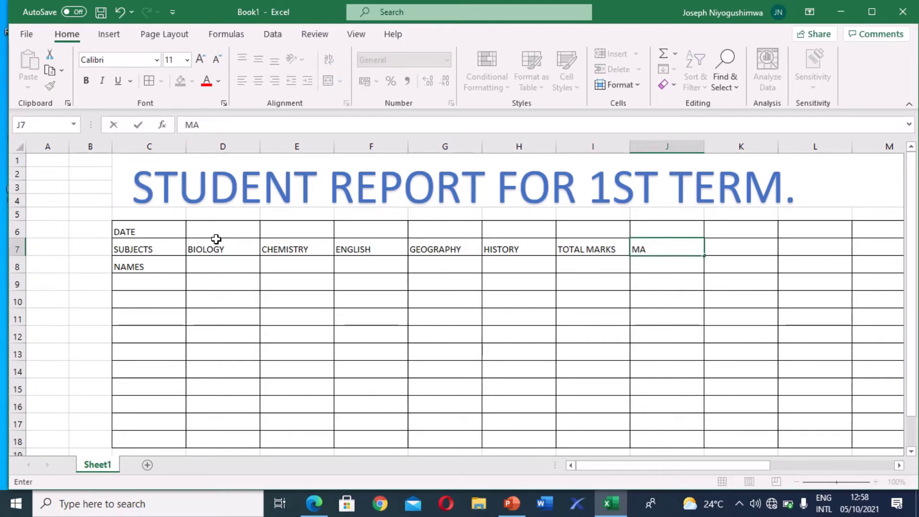
pyautogui.write('RKS OBTA')
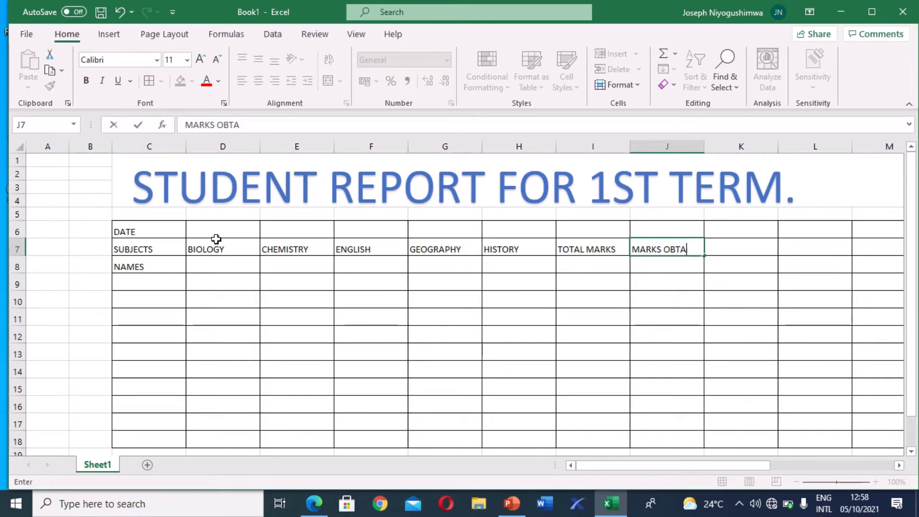
pyautogui.write('INED')
pyautogui.press('Tab')
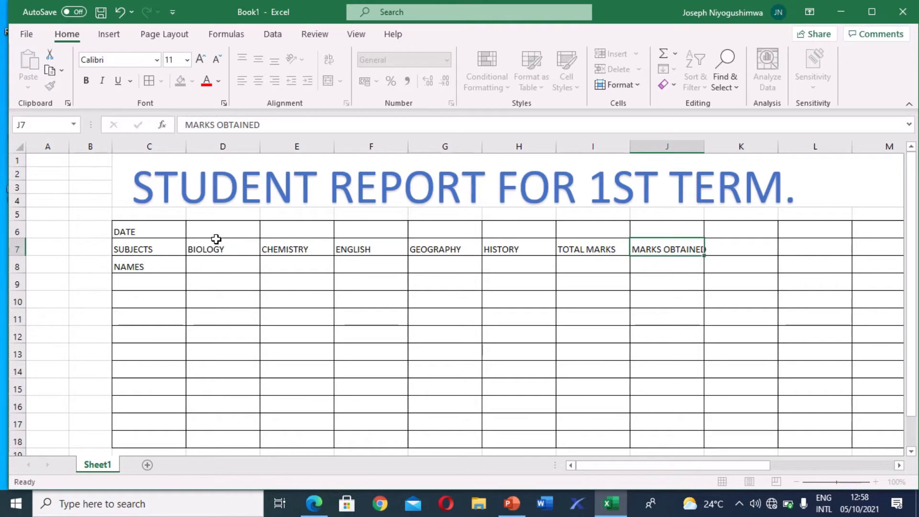
pyautogui.write('STATUS')
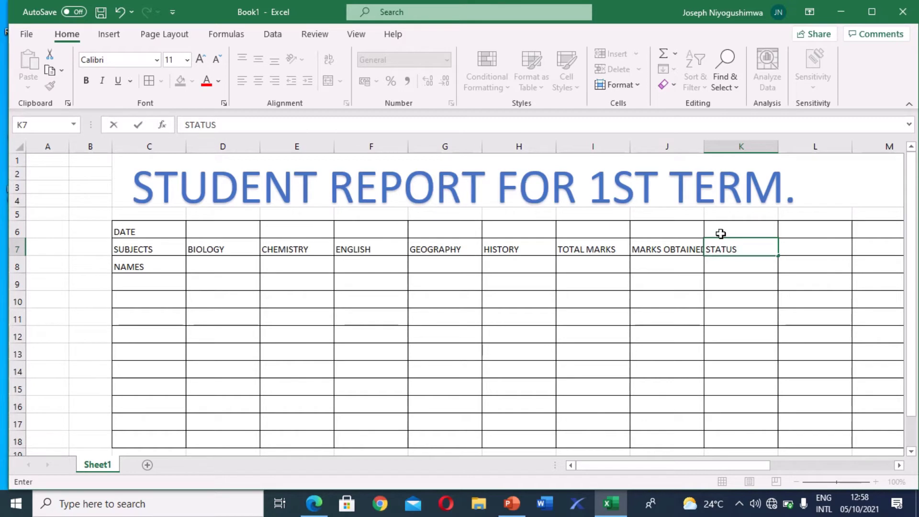
pyautogui.click(681, 238)
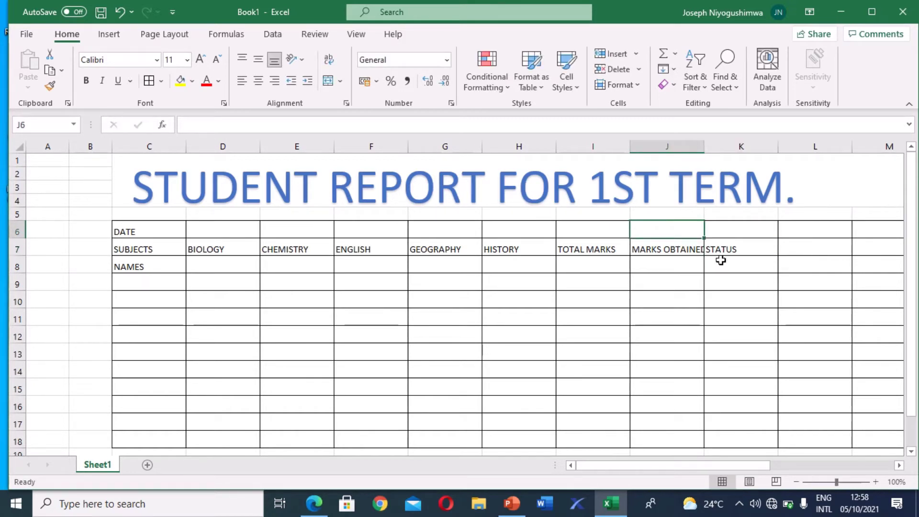
# Type the five student names into C9 through C13, one per row
pyautogui.click(133, 287)
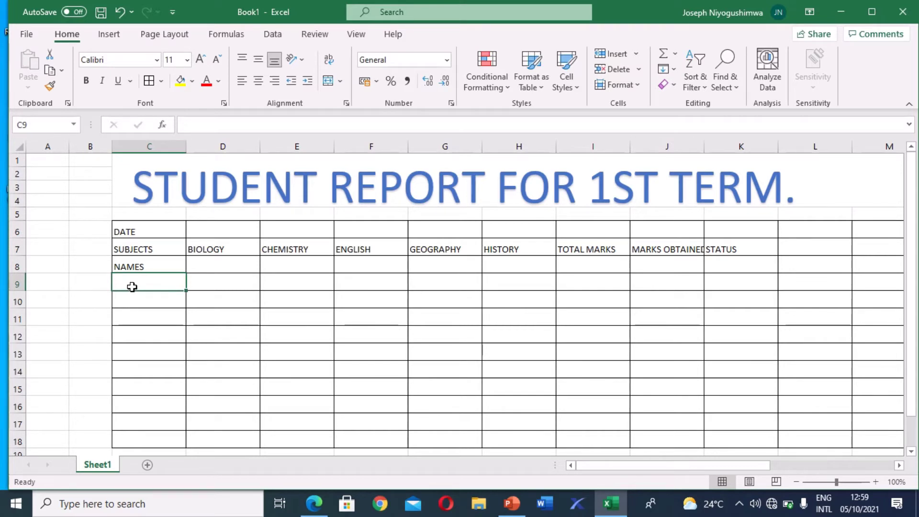
pyautogui.write('erE')
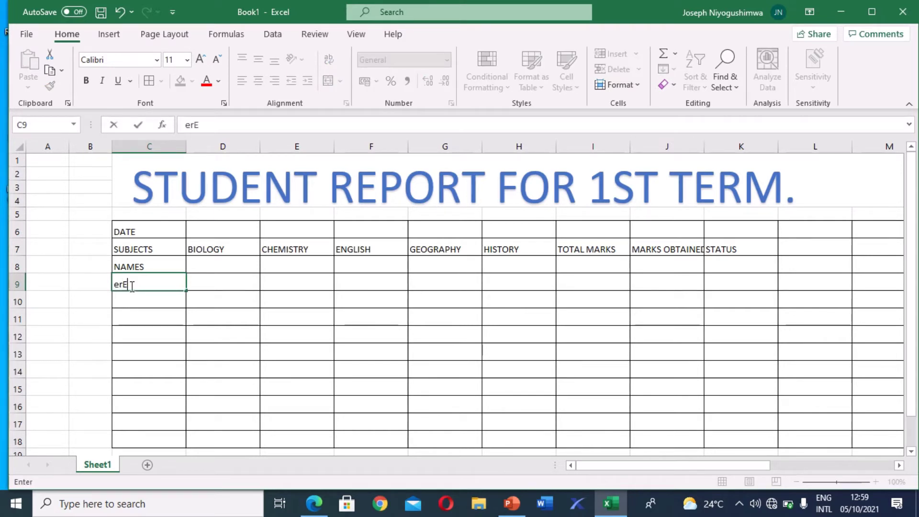
pyautogui.write('r')
pyautogui.press('BackSpace')
pyautogui.press('BackSpace')
pyautogui.press('BackSpace')
pyautogui.press('BackSpace')
pyautogui.write('Eri')
pyautogui.press('Return')
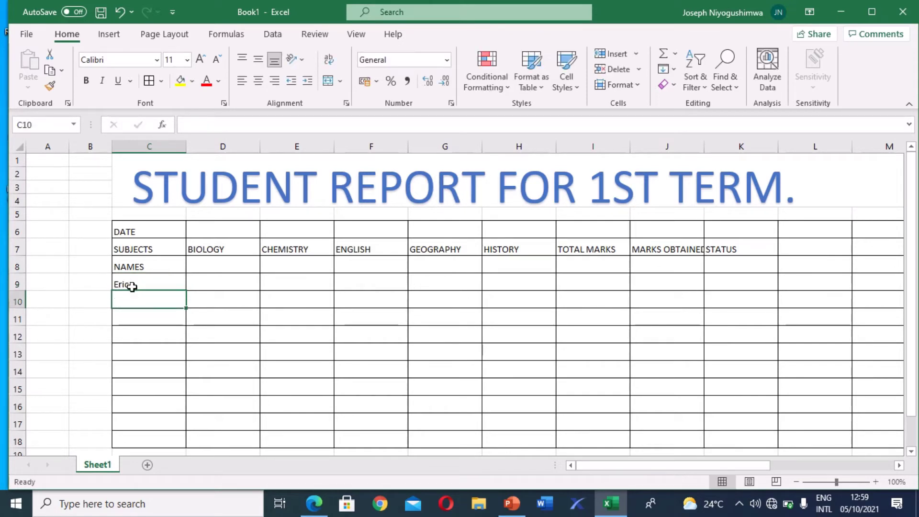
pyautogui.write('Peter')
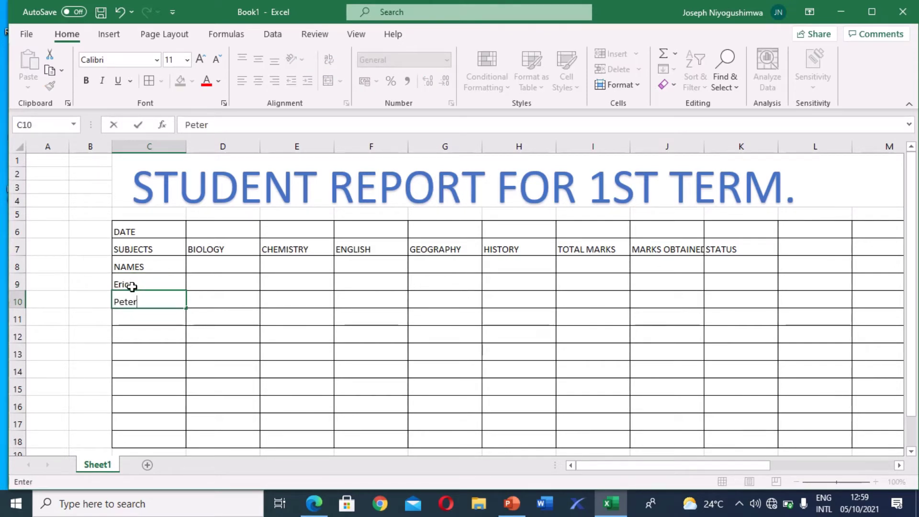
pyautogui.press('Return')
pyautogui.write('Joan')
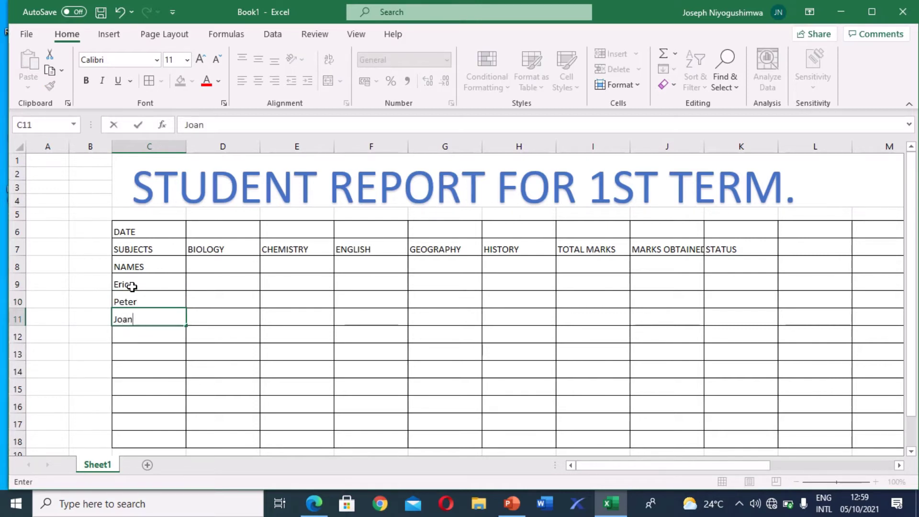
pyautogui.press('Return')
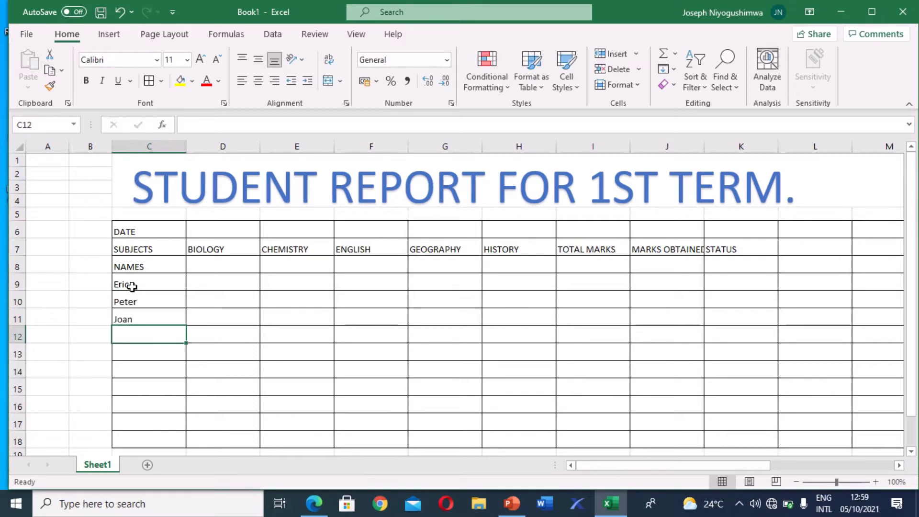
pyautogui.write('Ma')
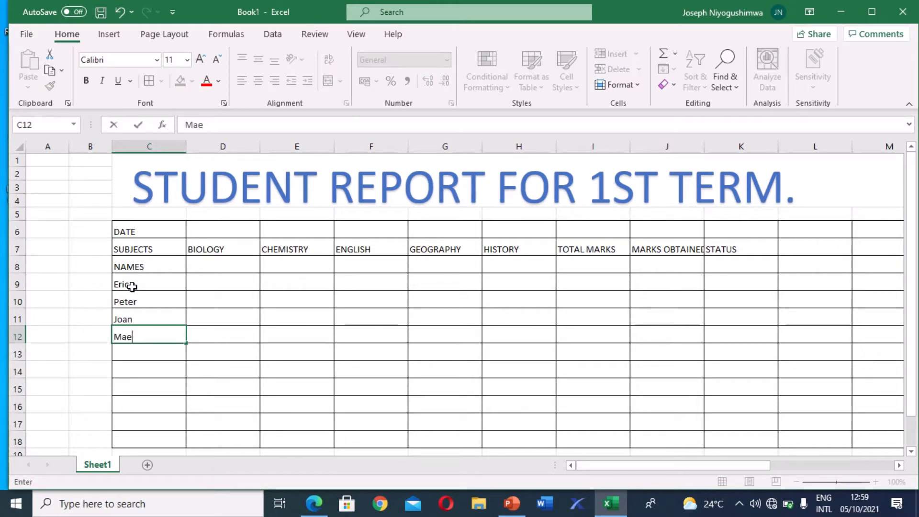
pyautogui.write('ry.N')
pyautogui.press('Return')
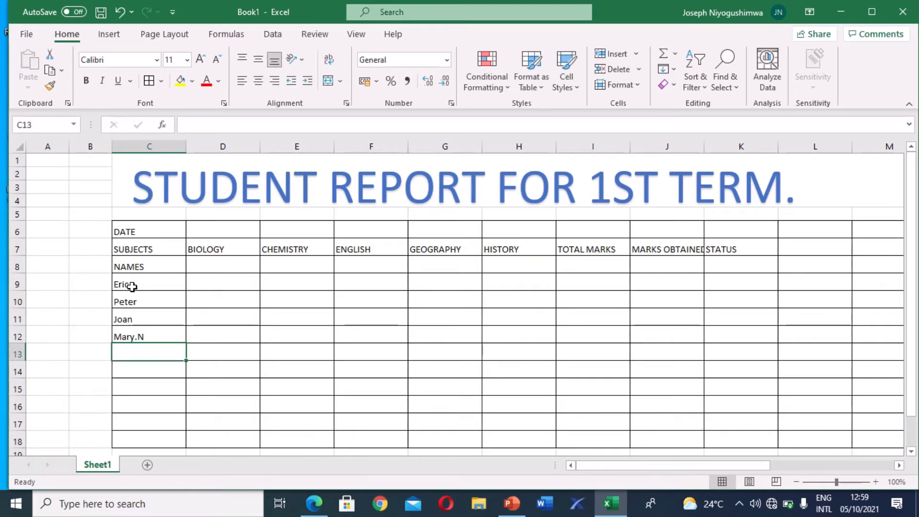
pyautogui.write('Nathan')
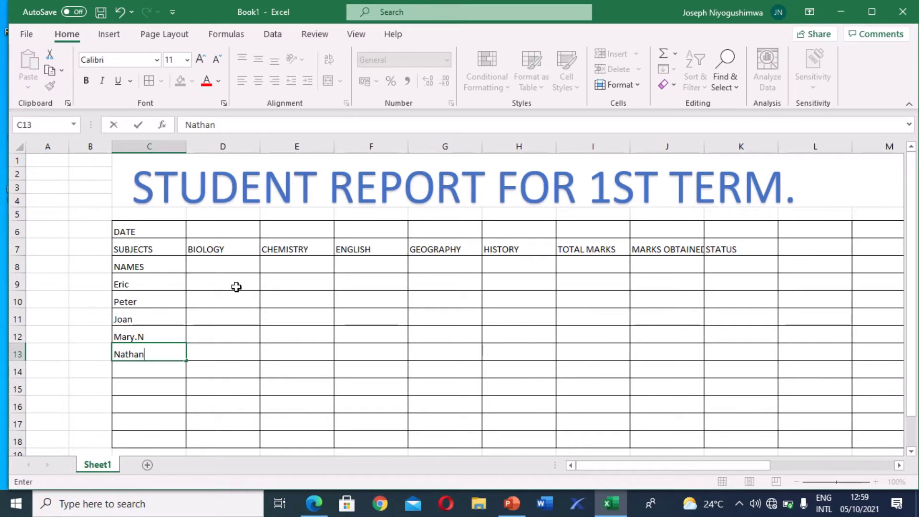
# Begin the Biology marks column with 35 in D8 and 67 in D9
pyautogui.click(214, 263)
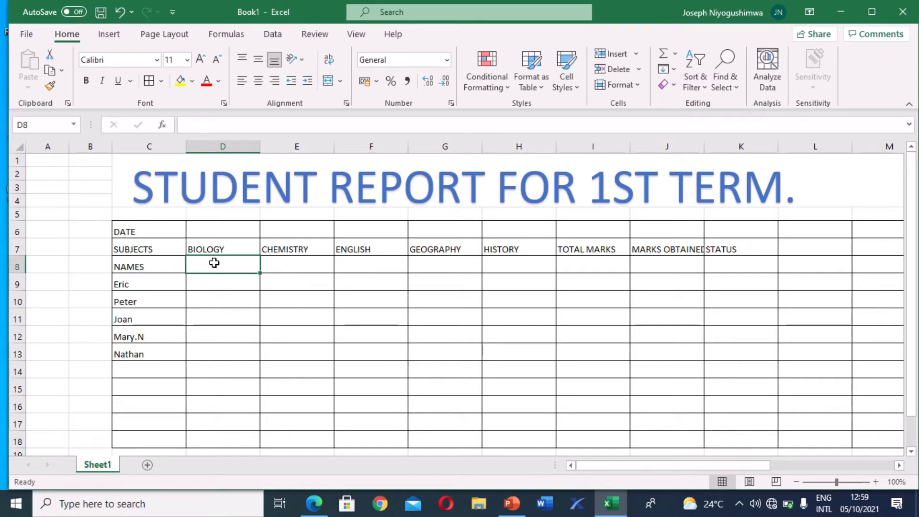
pyautogui.write('35')
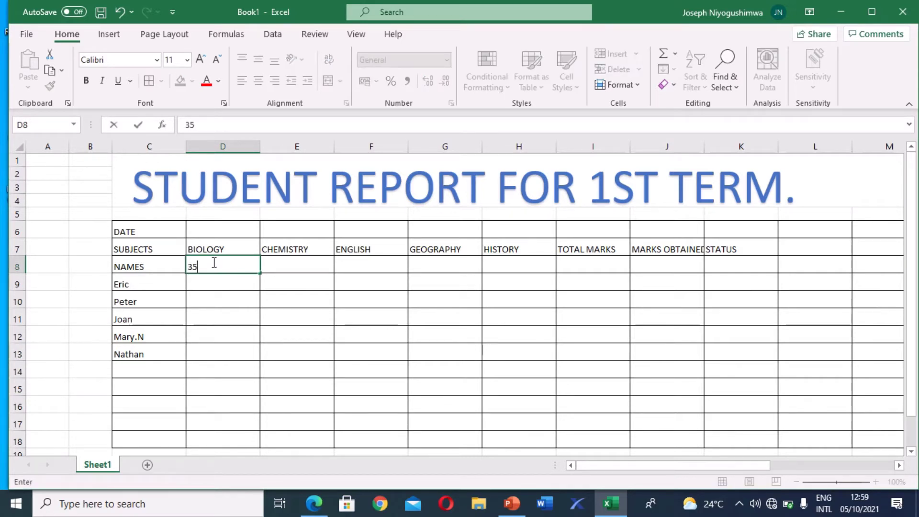
pyautogui.press('Return')
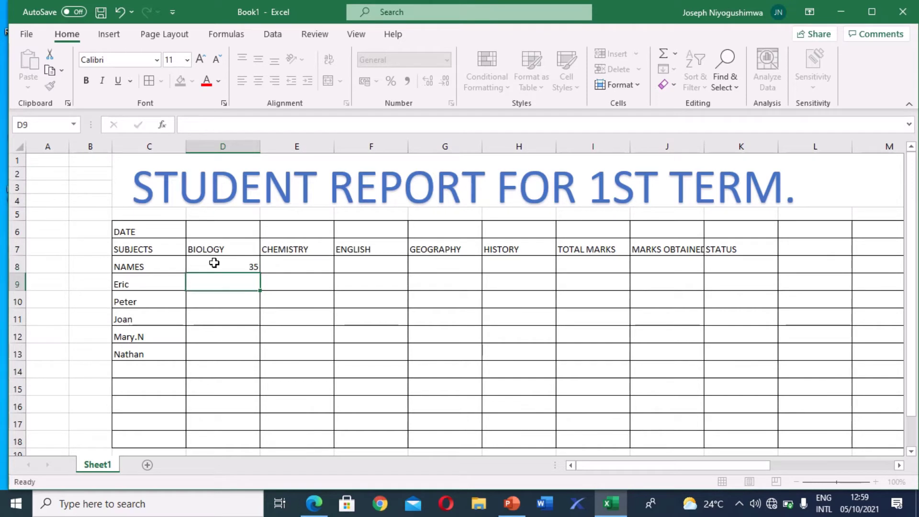
pyautogui.write('67')
pyautogui.press('Return')
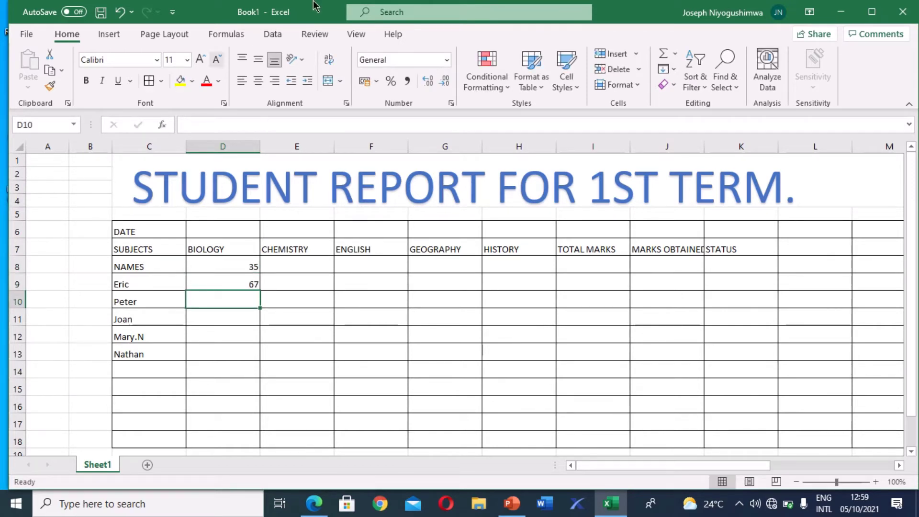
pyautogui.moveTo(348, 6)
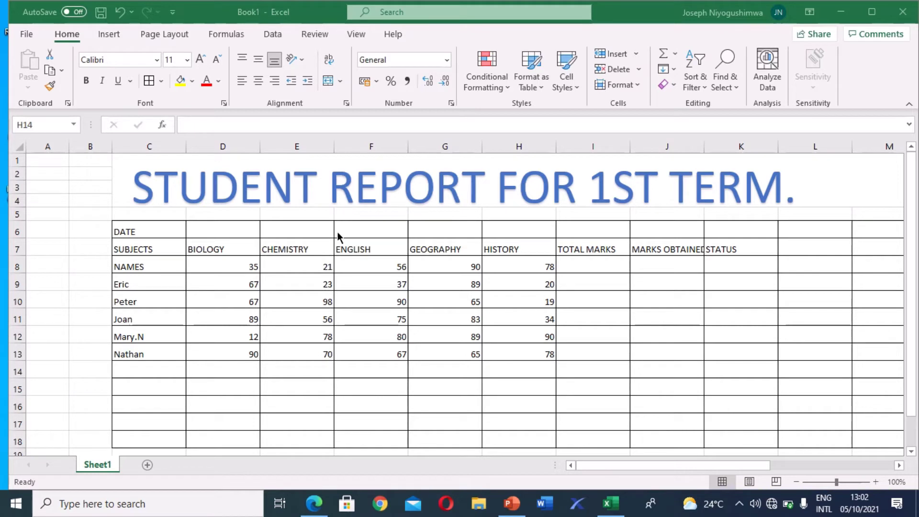
# Select the footer cells across rows 16–18 and apply Unmerge Cells to them
pyautogui.click(93, 385)
pyautogui.moveTo(113, 398); pyautogui.dragTo(109, 397)
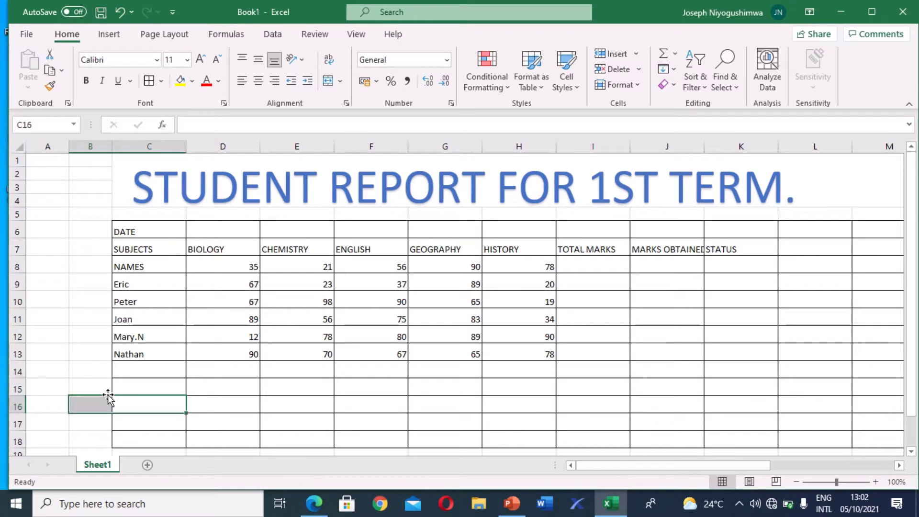
pyautogui.moveTo(187, 414)
pyautogui.mouseDown()
pyautogui.moveTo(864, 410)
pyautogui.moveTo(900, 440)
pyautogui.moveTo(846, 440)
pyautogui.moveTo(886, 447)
pyautogui.moveTo(886, 456)
pyautogui.moveTo(848, 447)
pyautogui.moveTo(841, 417)
pyautogui.moveTo(840, 445)
pyautogui.mouseUp()
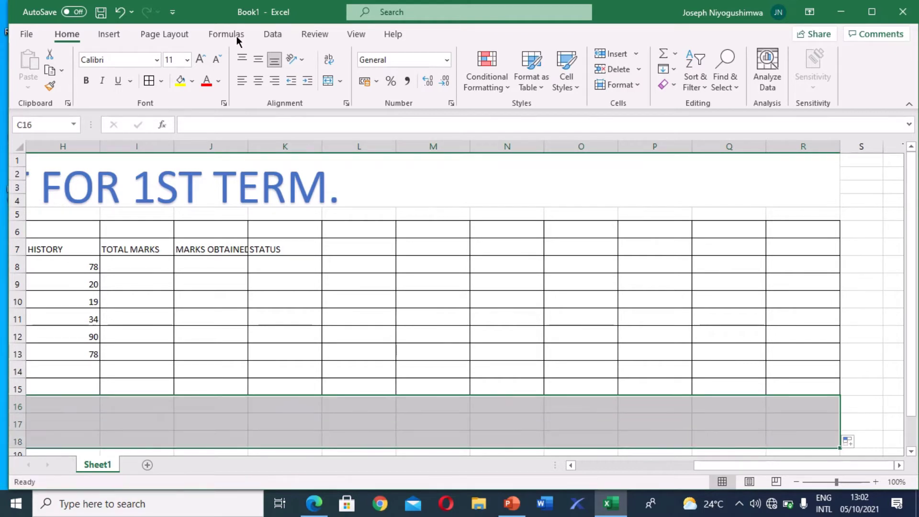
pyautogui.click(342, 81)
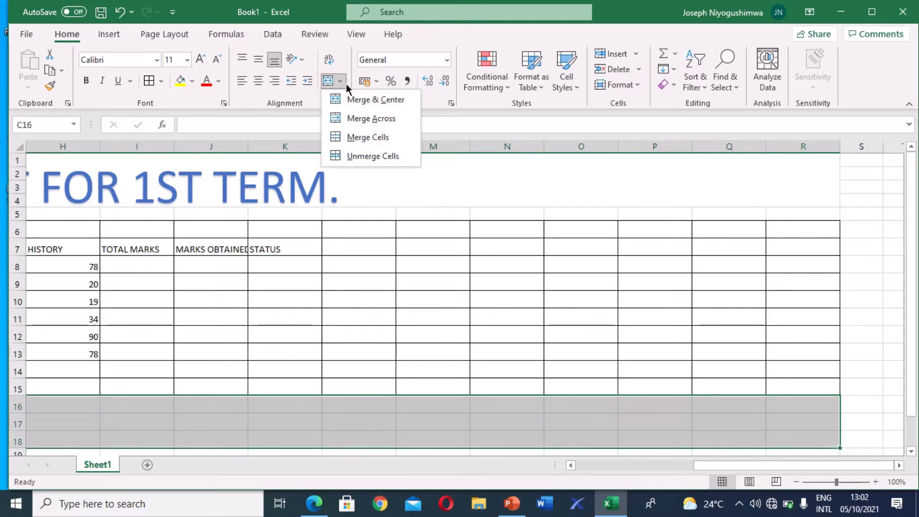
pyautogui.click(367, 156)
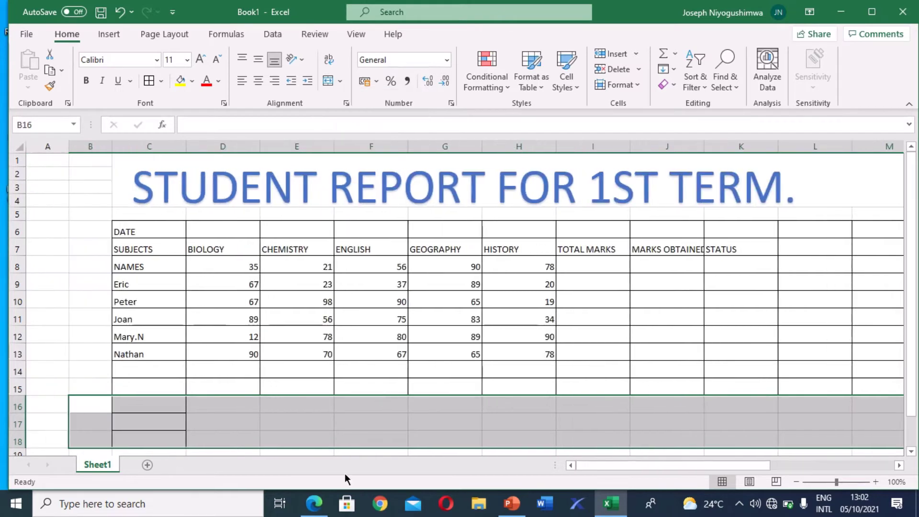
# Merge cells C16:C18 into one centred block below the report table
pyautogui.click(80, 369)
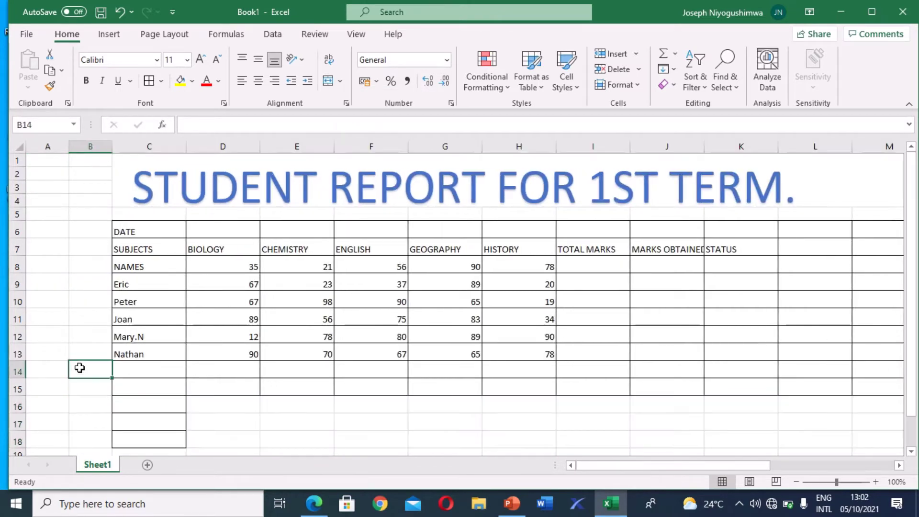
pyautogui.click(120, 388)
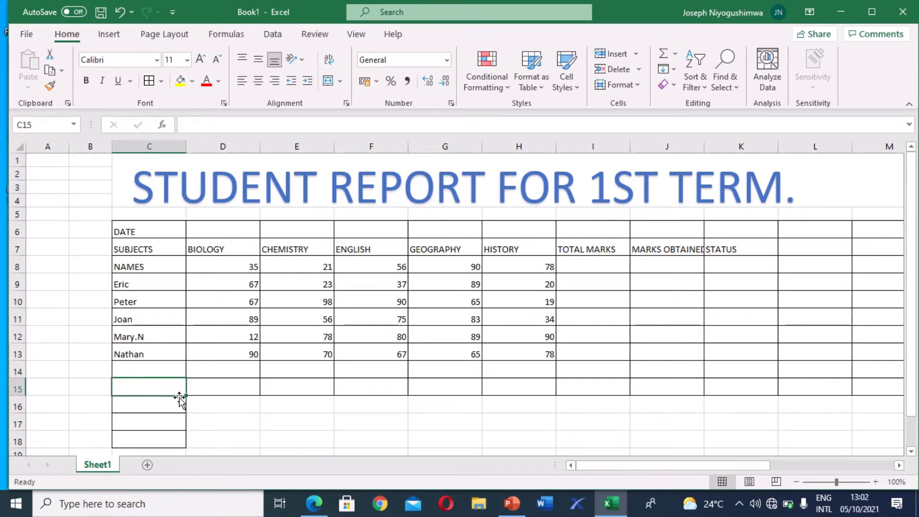
pyautogui.moveTo(186, 395); pyautogui.dragTo(181, 449)
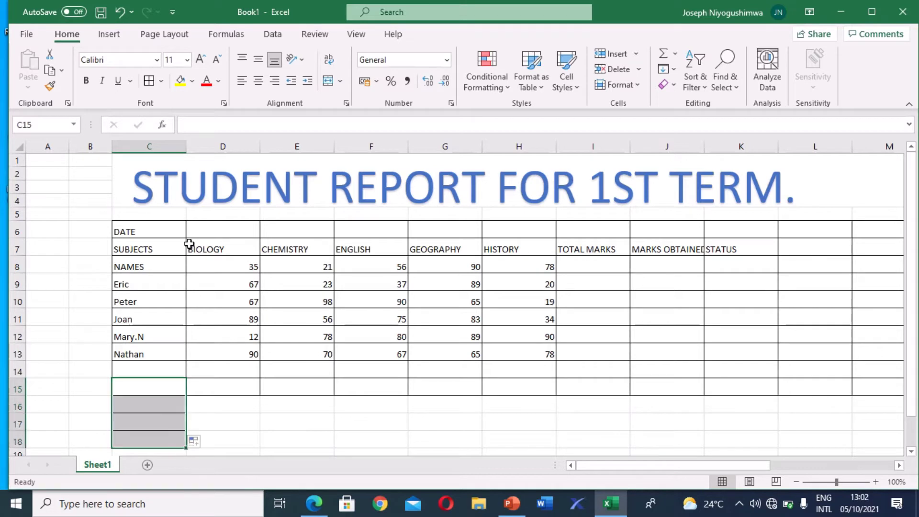
pyautogui.click(339, 81)
pyautogui.click(364, 160)
pyautogui.click(198, 430)
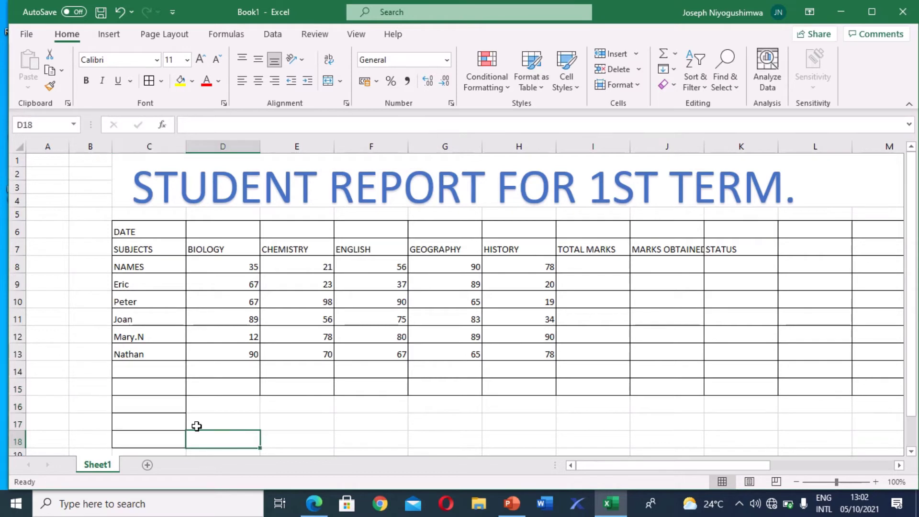
pyautogui.click(175, 417)
pyautogui.click(179, 401)
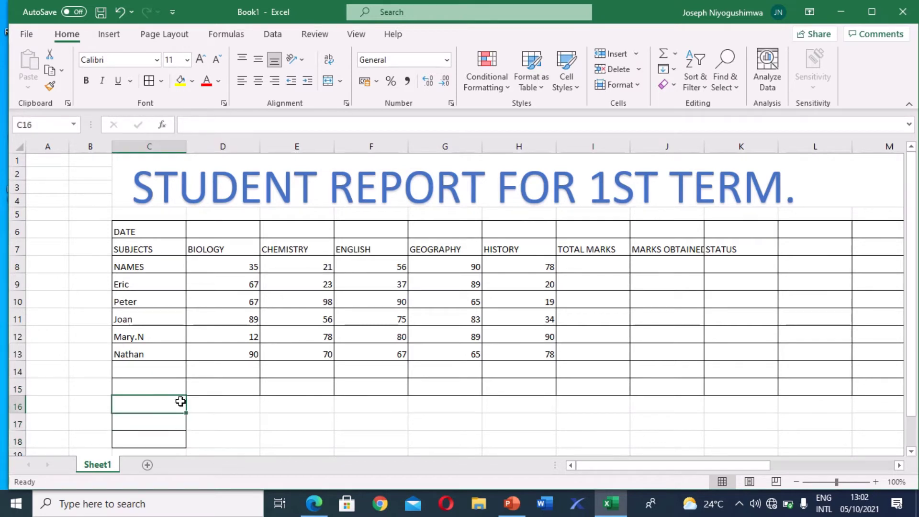
pyautogui.moveTo(185, 413); pyautogui.dragTo(183, 447)
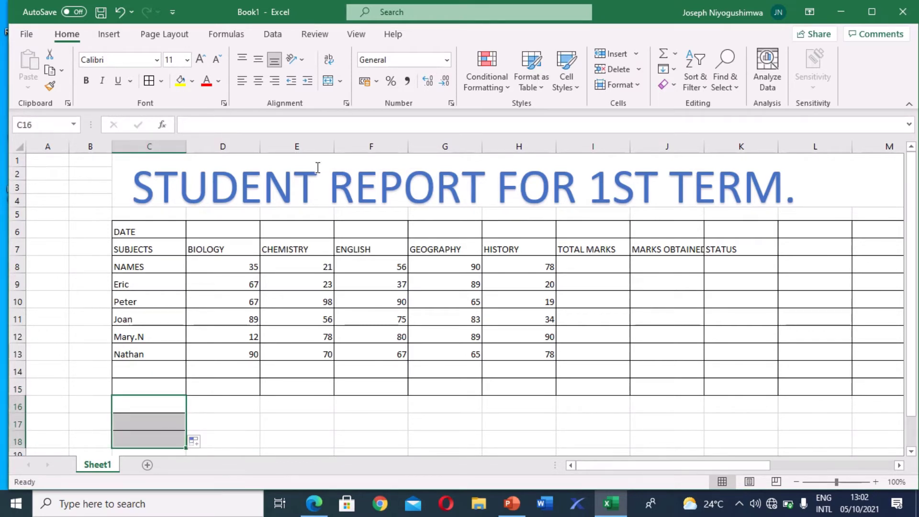
pyautogui.click(334, 80)
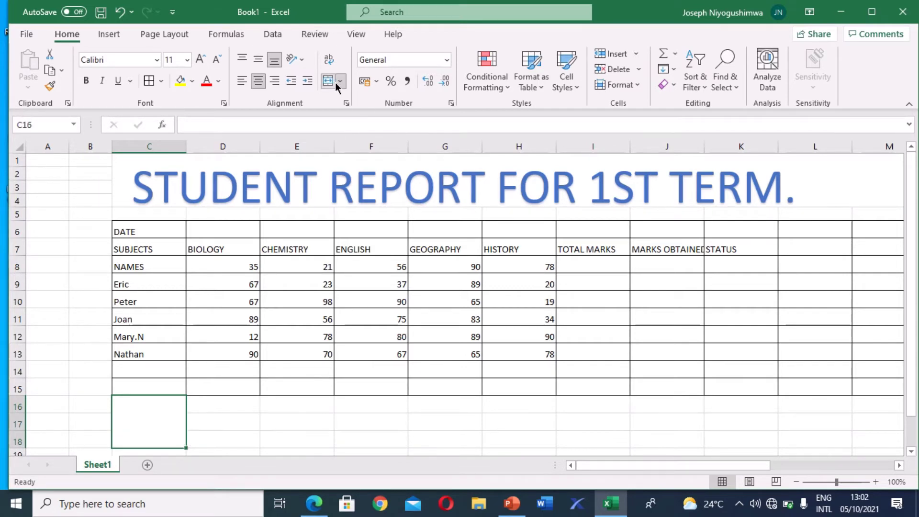
pyautogui.click(546, 410)
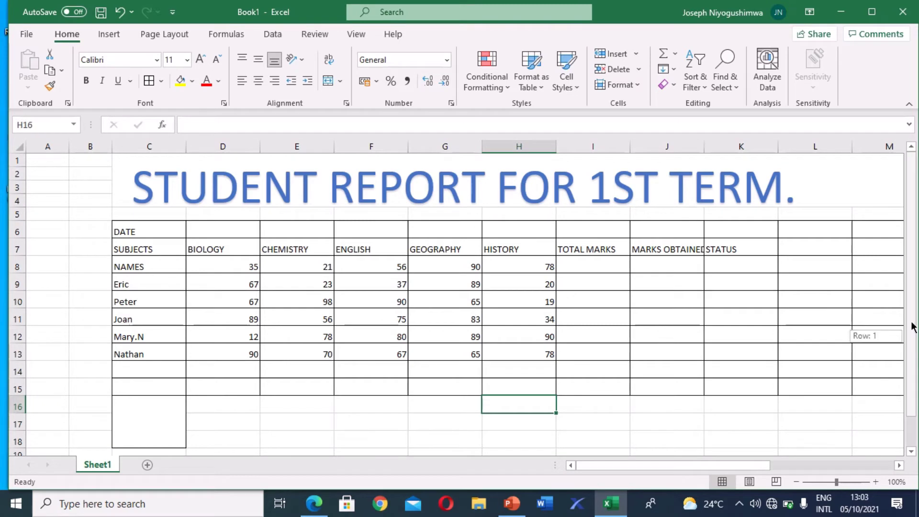
pyautogui.click(785, 226)
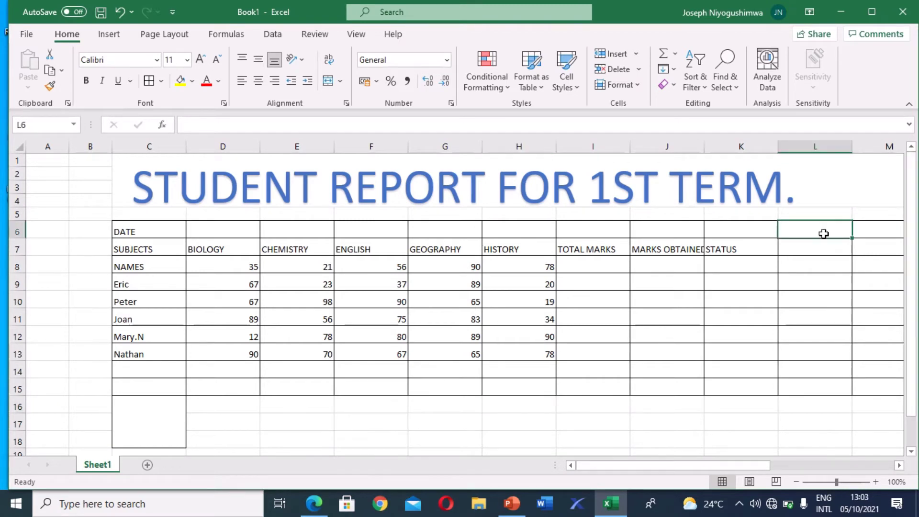
# Select L6:R15, merge it by mistake, then unmerge it back into separate cells
pyautogui.moveTo(852, 238); pyautogui.dragTo(855, 322)
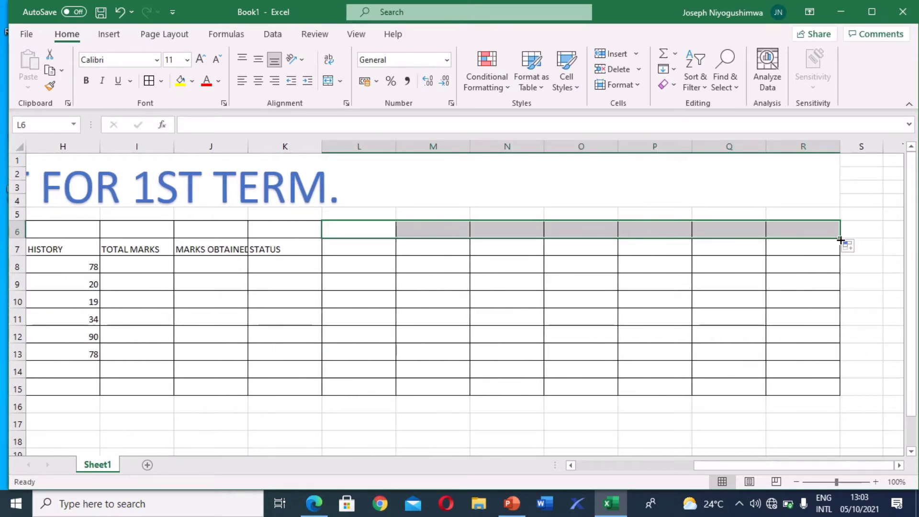
pyautogui.moveTo(840, 238); pyautogui.dragTo(839, 395)
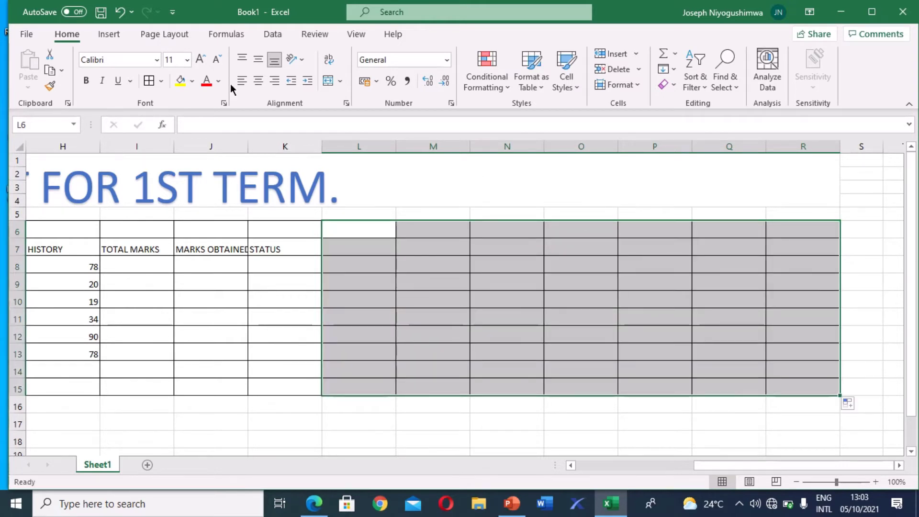
pyautogui.click(329, 80)
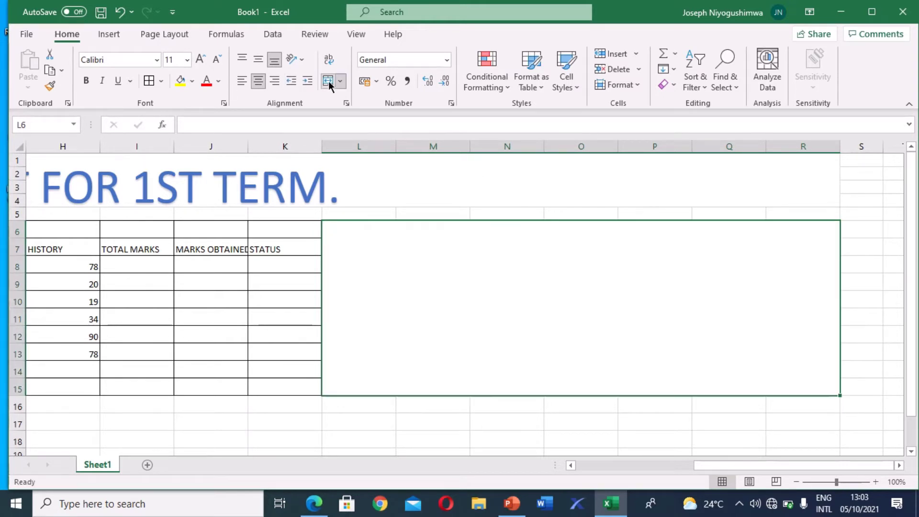
pyautogui.click(373, 189)
pyautogui.click(367, 225)
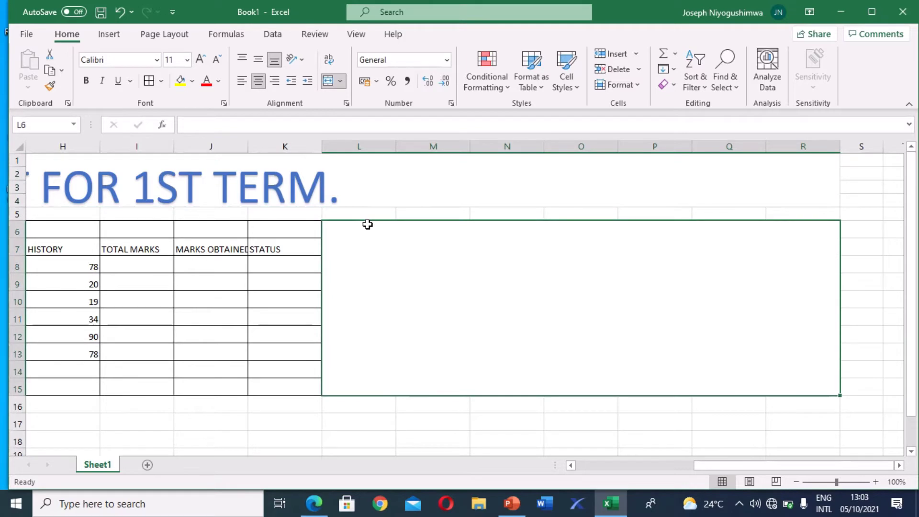
pyautogui.click(343, 81)
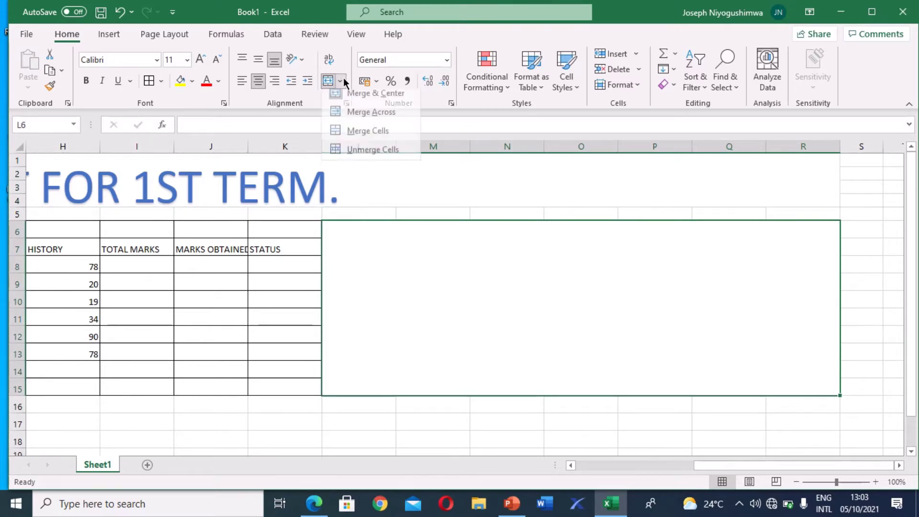
pyautogui.click(361, 151)
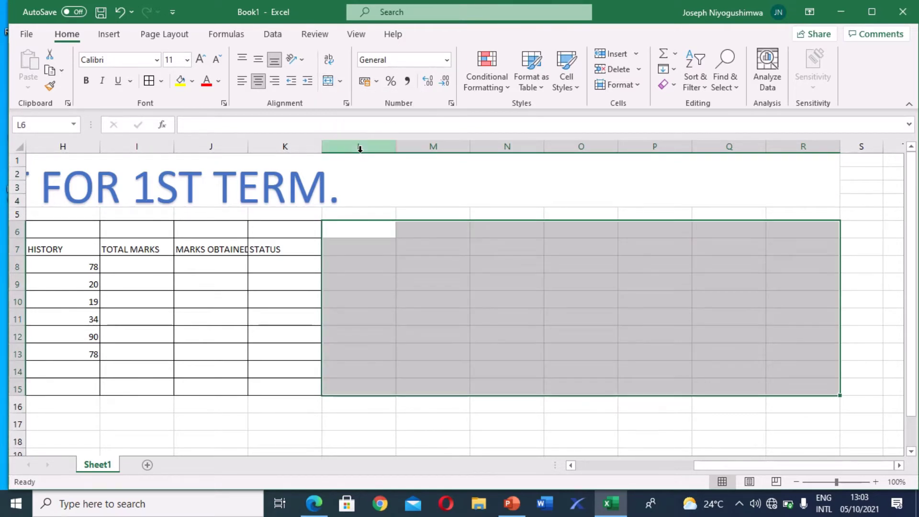
# Fill L6's blank formatting across L6:R15 and remove all its borders
pyautogui.click(405, 214)
pyautogui.click(414, 193)
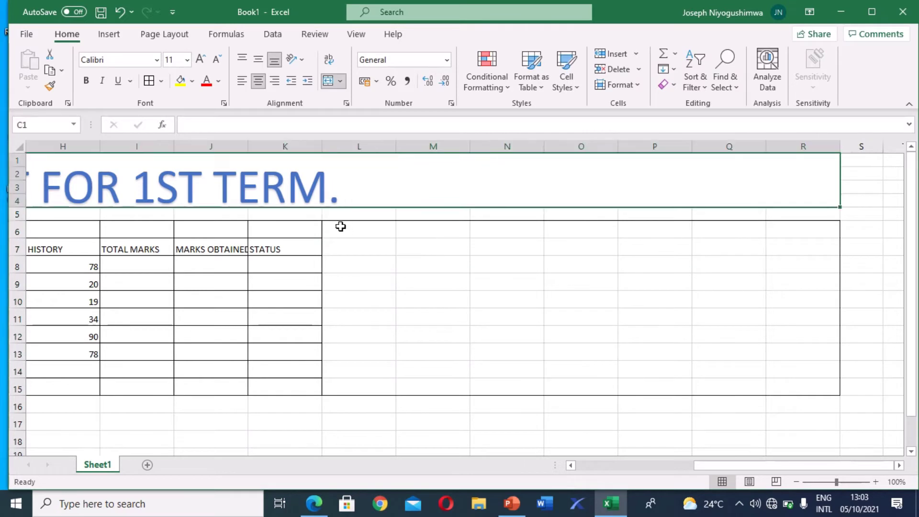
pyautogui.click(341, 227)
pyautogui.moveTo(396, 238)
pyautogui.mouseDown()
pyautogui.moveTo(527, 340)
pyautogui.moveTo(704, 415)
pyautogui.moveTo(839, 381)
pyautogui.mouseUp()
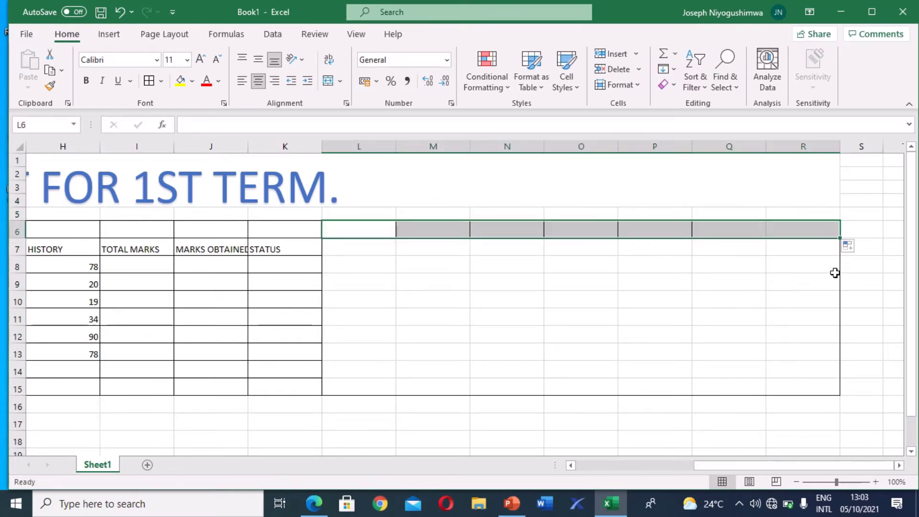
pyautogui.moveTo(839, 238); pyautogui.dragTo(833, 397)
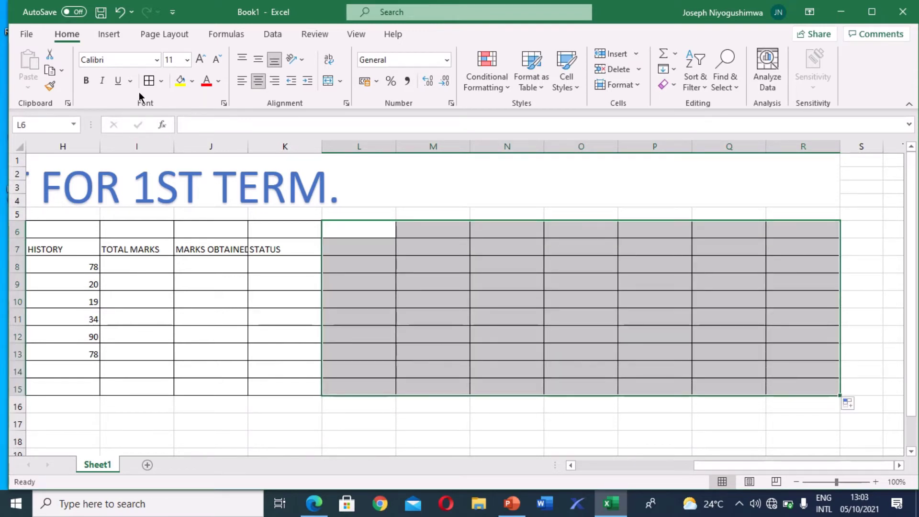
pyautogui.click(161, 82)
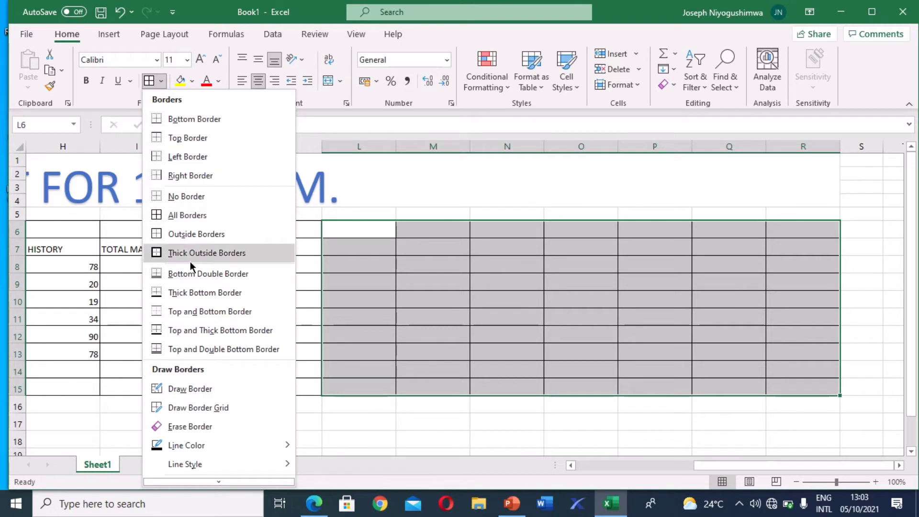
pyautogui.click(183, 197)
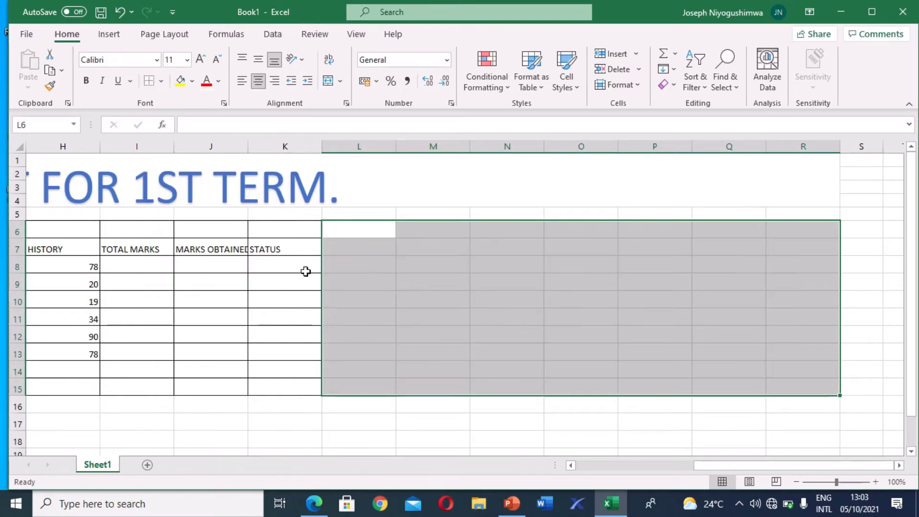
pyautogui.click(359, 419)
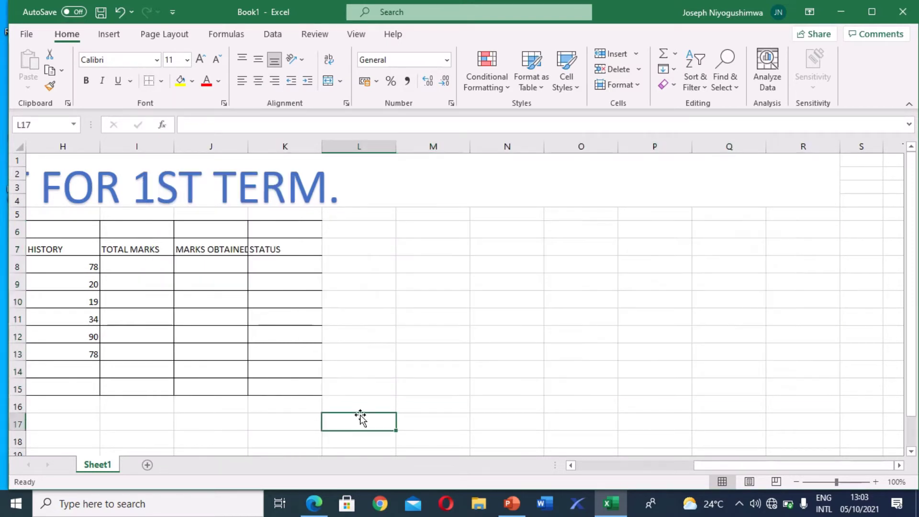
# Fill blank K6 down through K15 and give K6:K15 a right border
pyautogui.click(315, 228)
pyautogui.moveTo(322, 238); pyautogui.dragTo(316, 394)
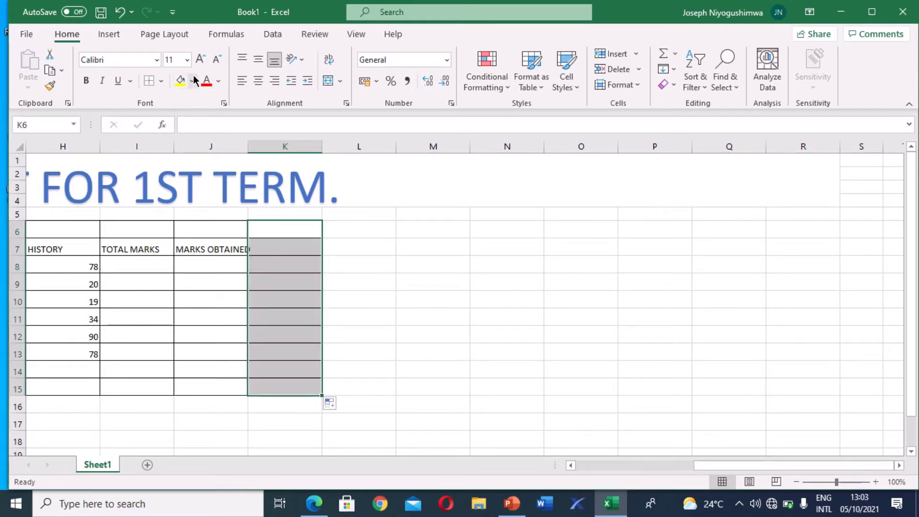
pyautogui.click(161, 81)
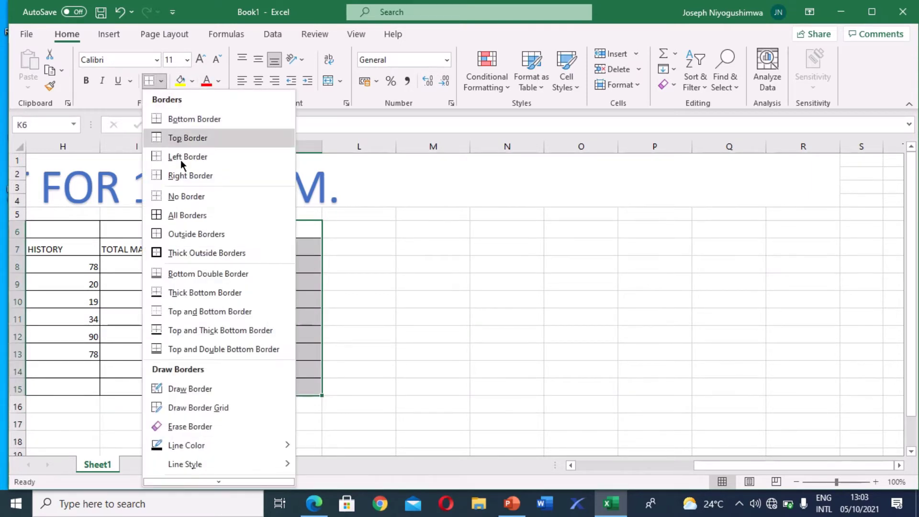
pyautogui.click(170, 181)
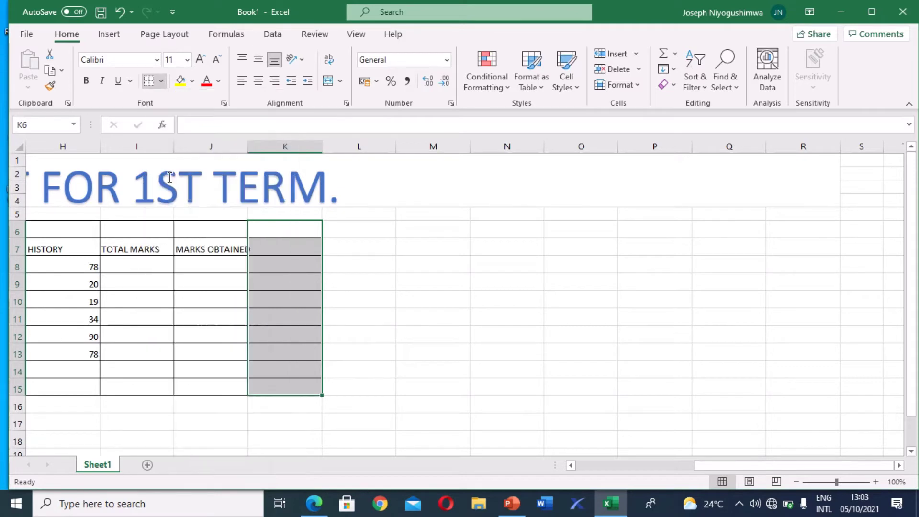
pyautogui.click(337, 288)
pyautogui.click(284, 452)
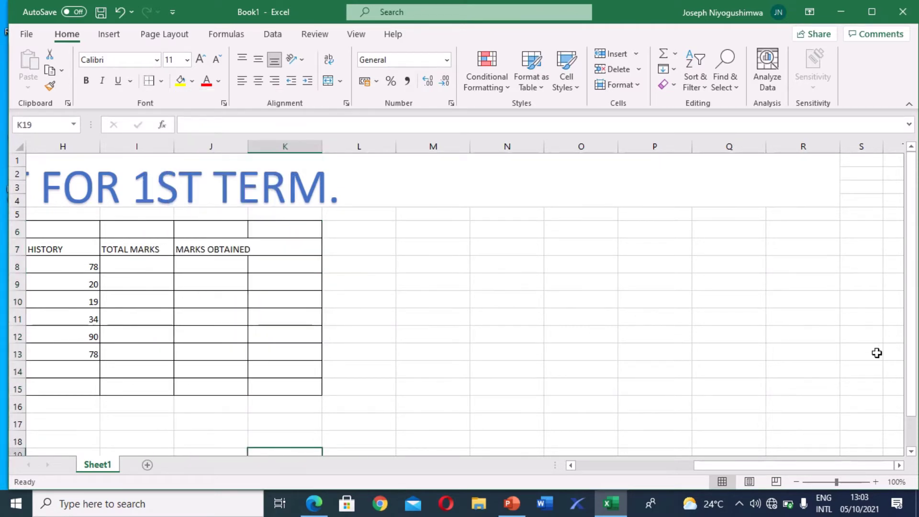
# Remove the border from merged cell C16 and apply a border to C15
pyautogui.moveTo(698, 462); pyautogui.dragTo(590, 464)
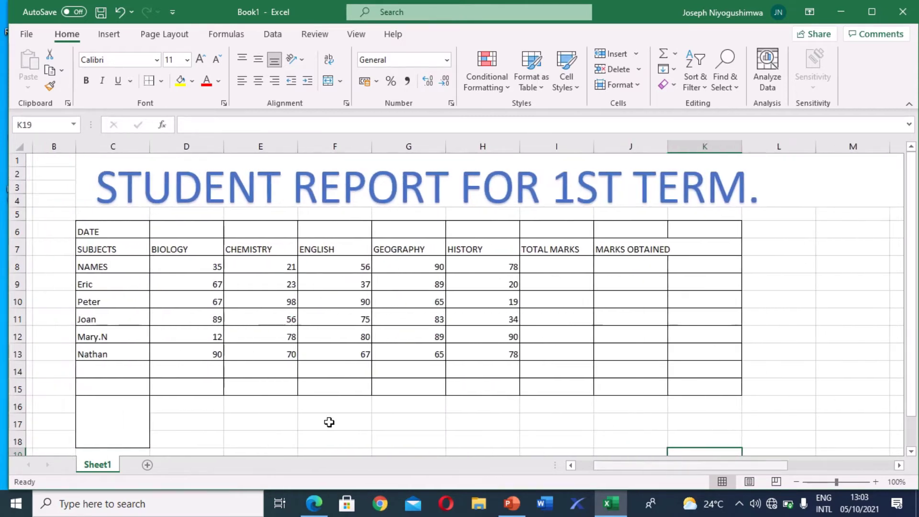
pyautogui.click(138, 408)
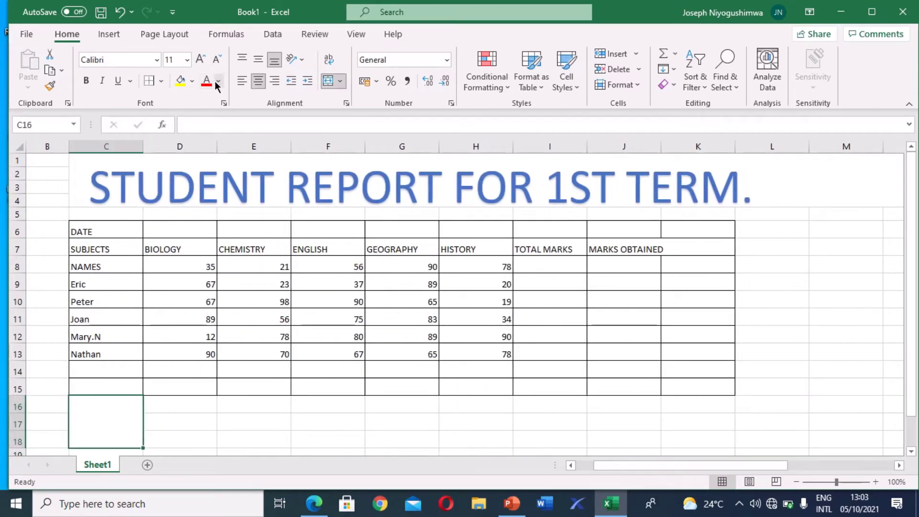
pyautogui.click(166, 79)
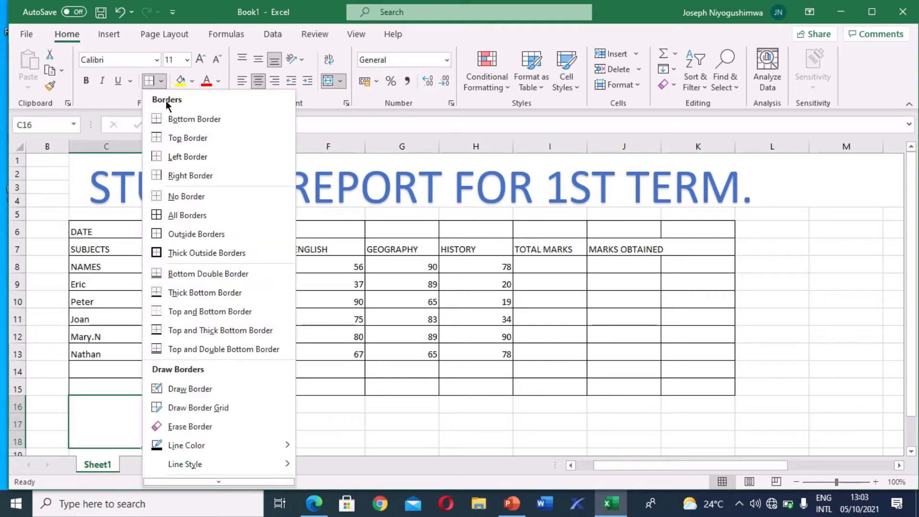
pyautogui.click(176, 196)
pyautogui.click(209, 407)
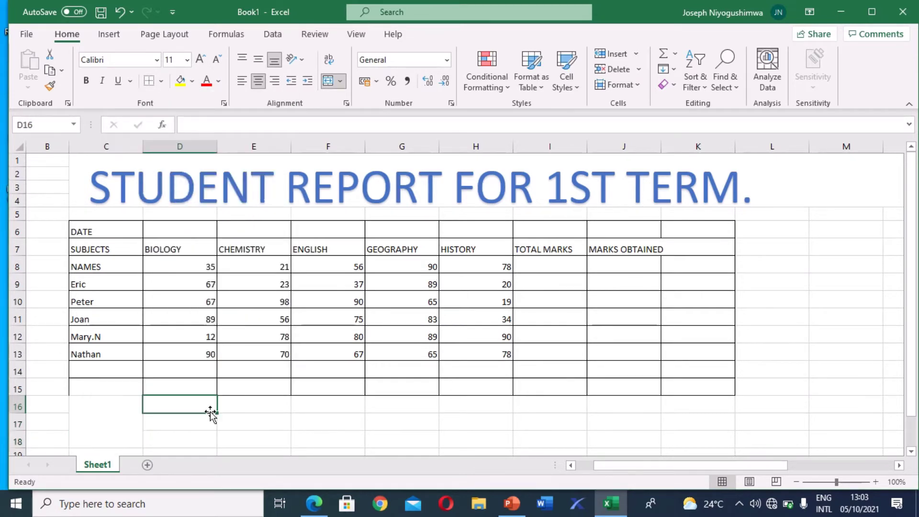
pyautogui.click(130, 383)
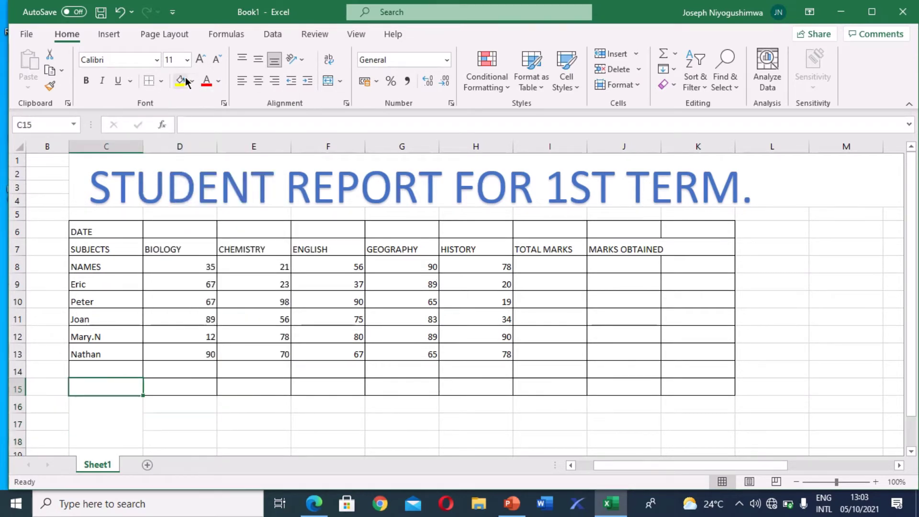
pyautogui.click(164, 79)
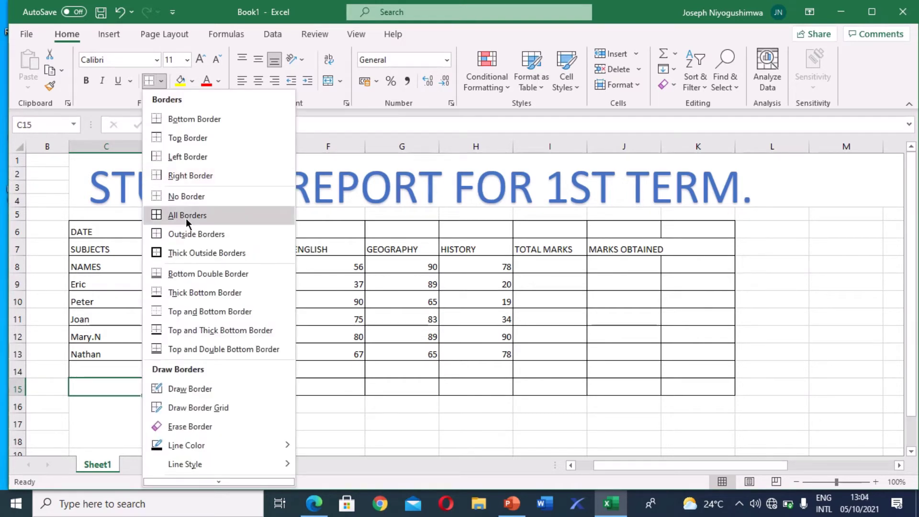
pyautogui.click(183, 119)
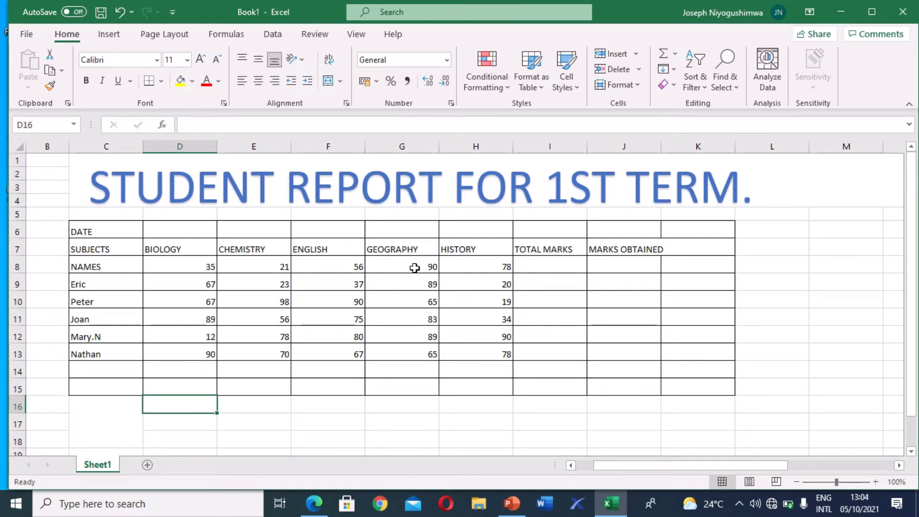
# Enter 100 in I8 and fill it down through I13
pyautogui.click(534, 263)
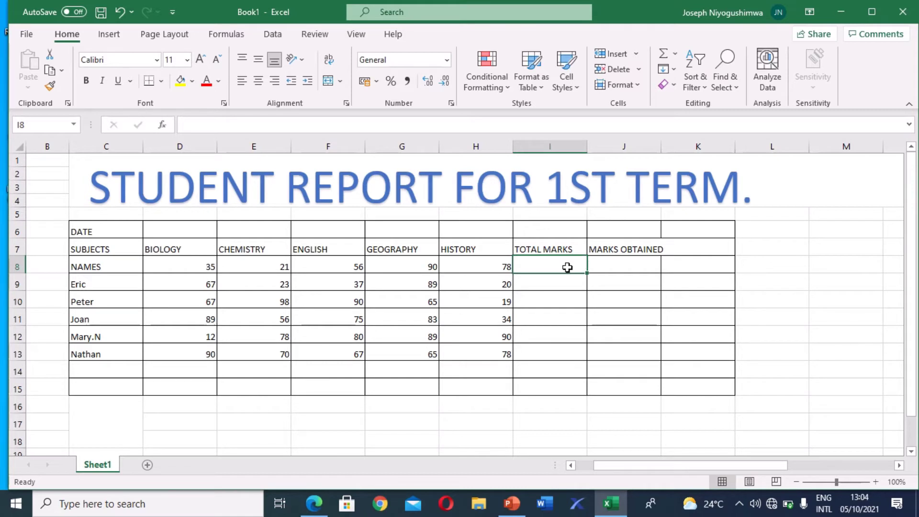
pyautogui.write('100')
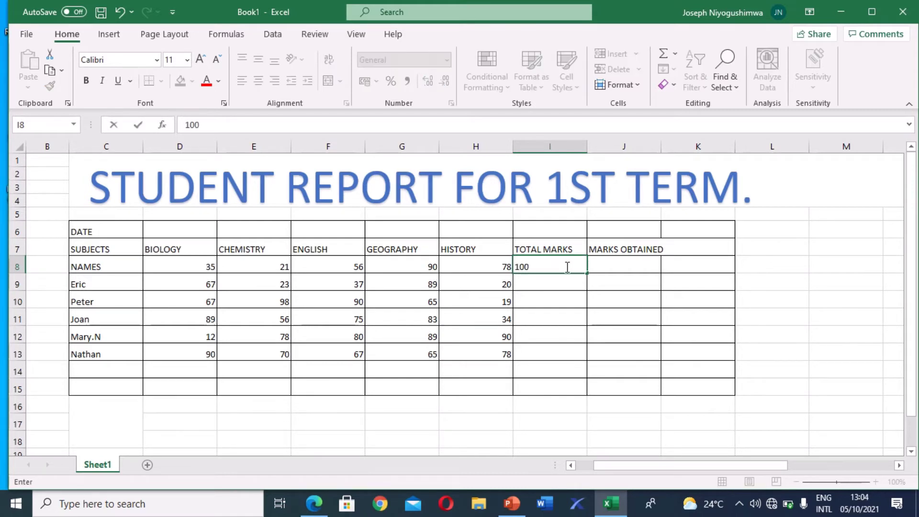
pyautogui.click(567, 267)
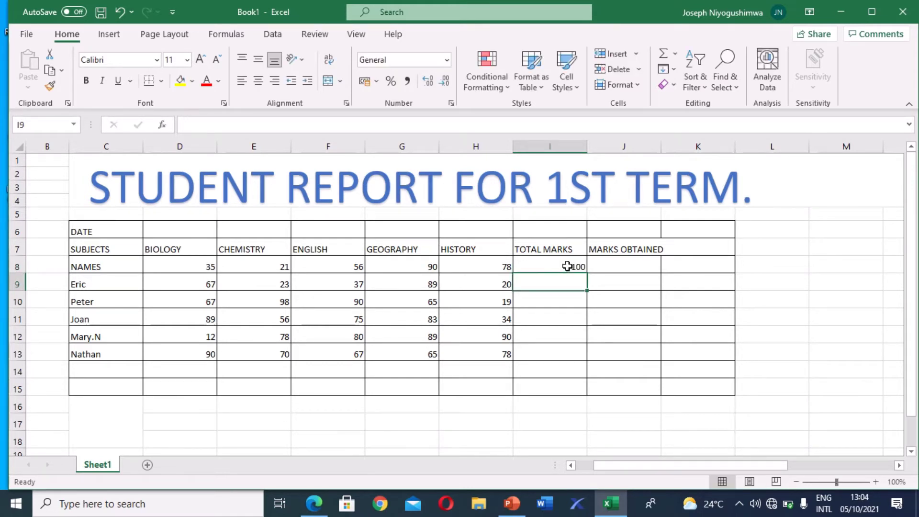
pyautogui.moveTo(586, 273); pyautogui.dragTo(577, 364)
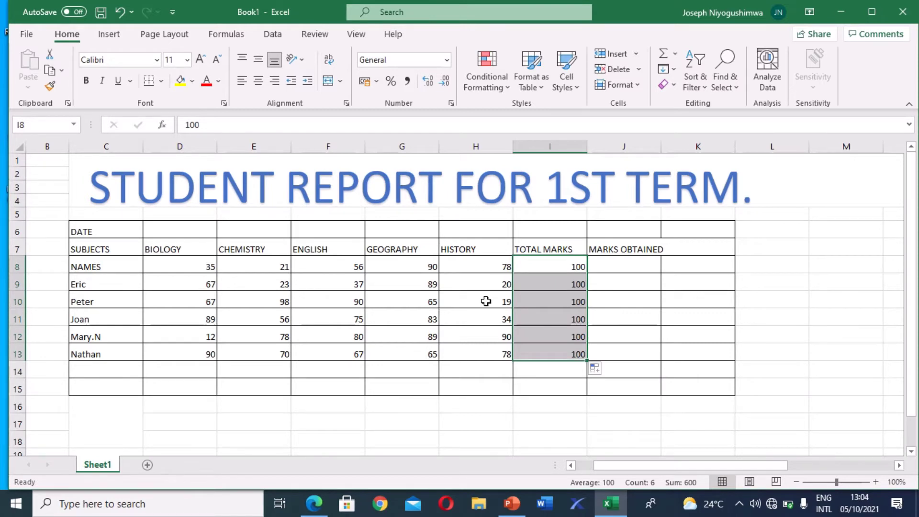
pyautogui.click(641, 267)
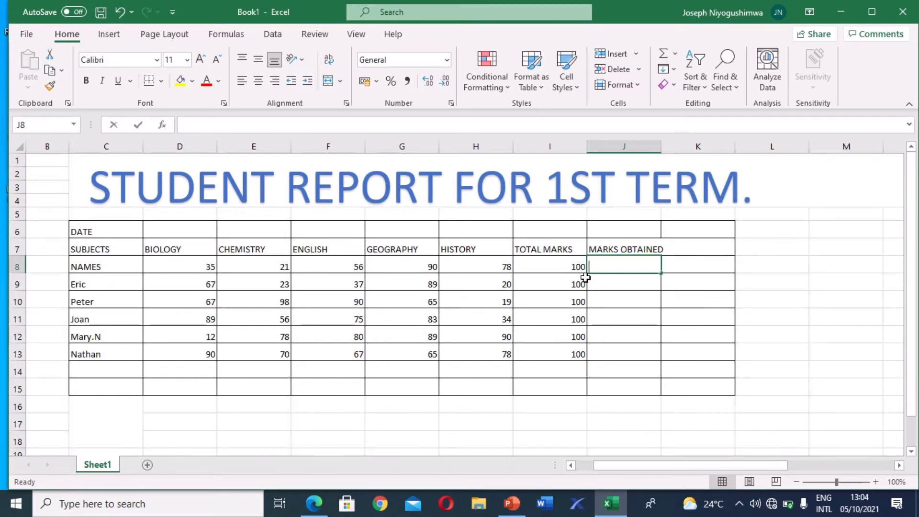
# Enter =D8+E8+F8+G8+H8 in J8 and fill it down to J13
pyautogui.write('=')
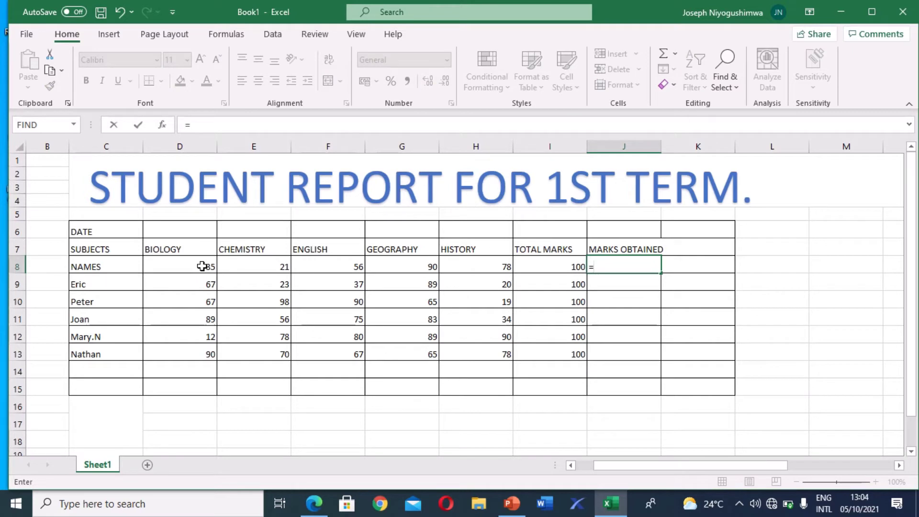
pyautogui.click(202, 266)
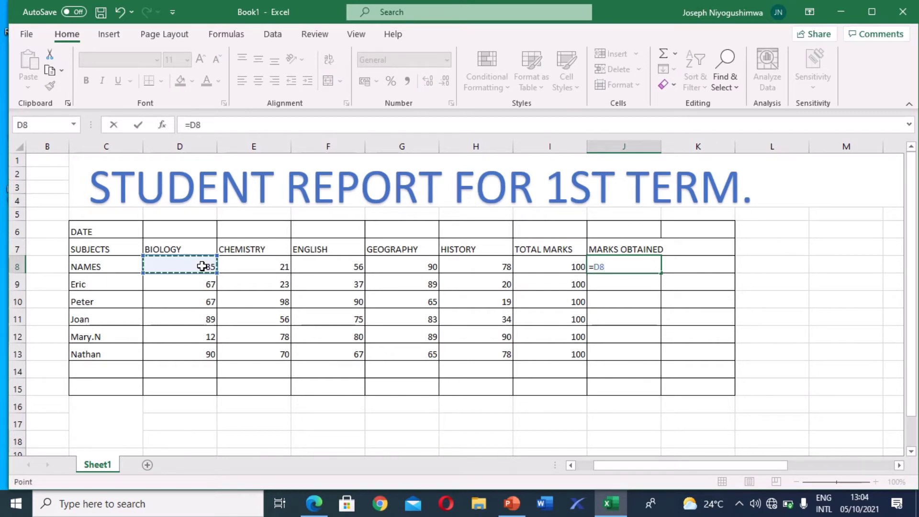
pyautogui.write('+')
pyautogui.click(230, 266)
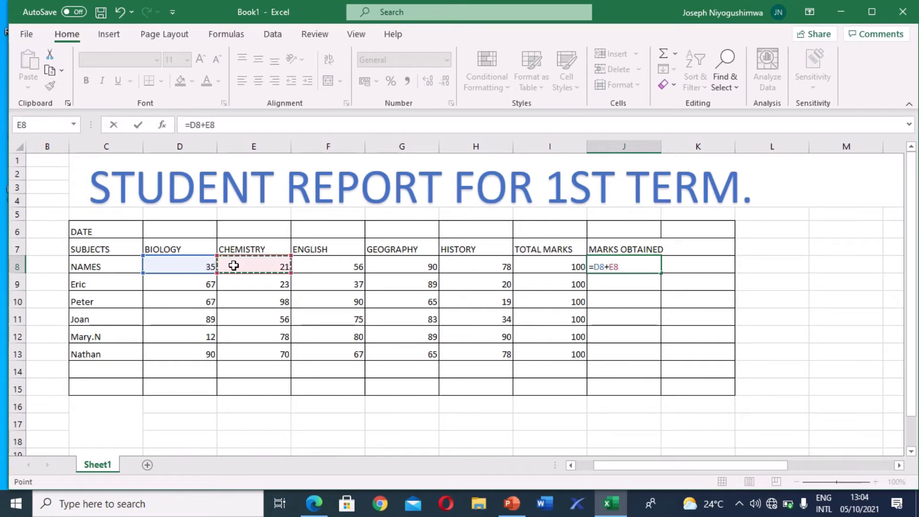
pyautogui.write('+')
pyautogui.click(308, 266)
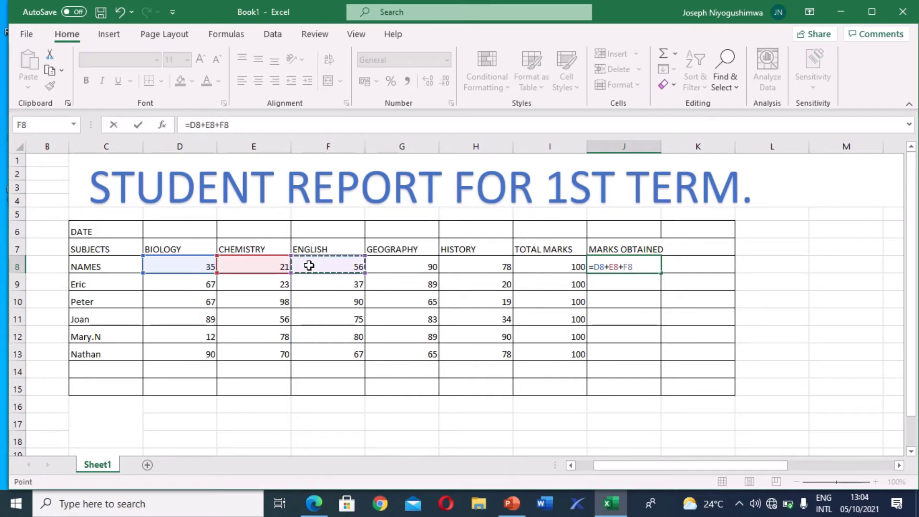
pyautogui.write('+')
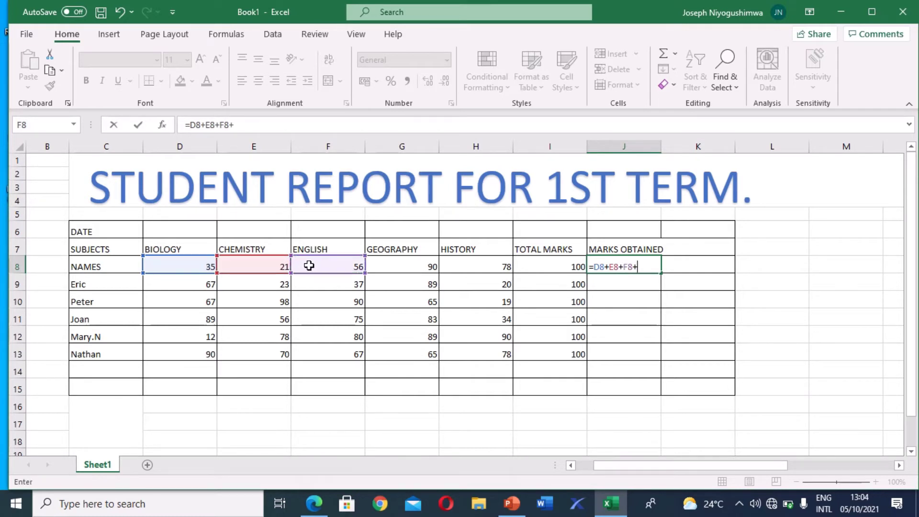
pyautogui.click(385, 266)
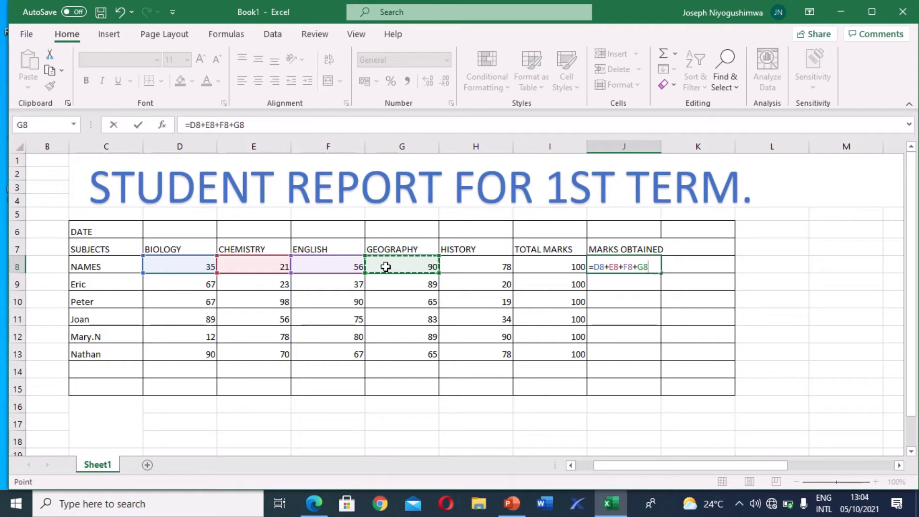
pyautogui.write('+')
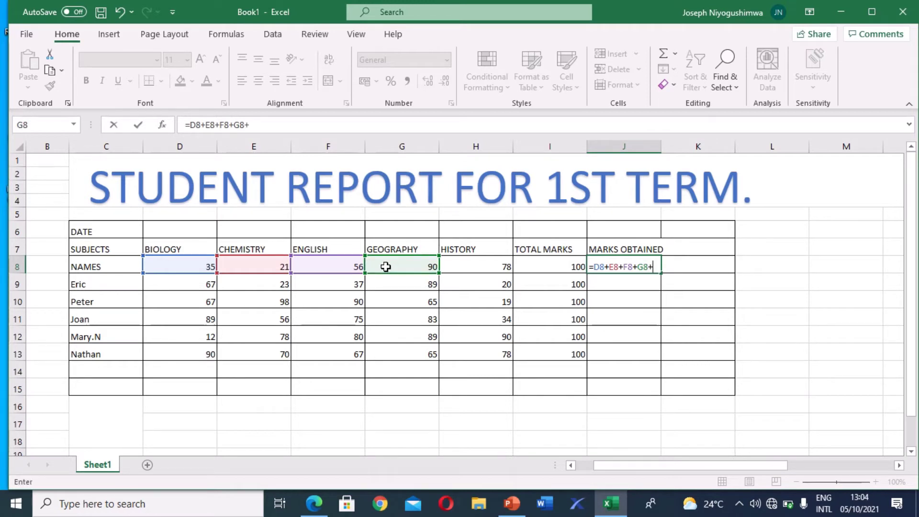
pyautogui.click(500, 266)
pyautogui.press('Return')
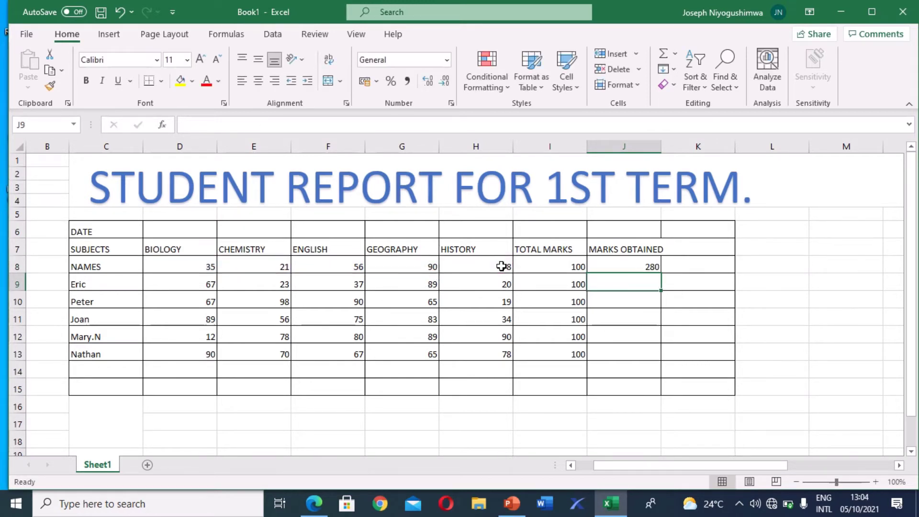
pyautogui.click(640, 264)
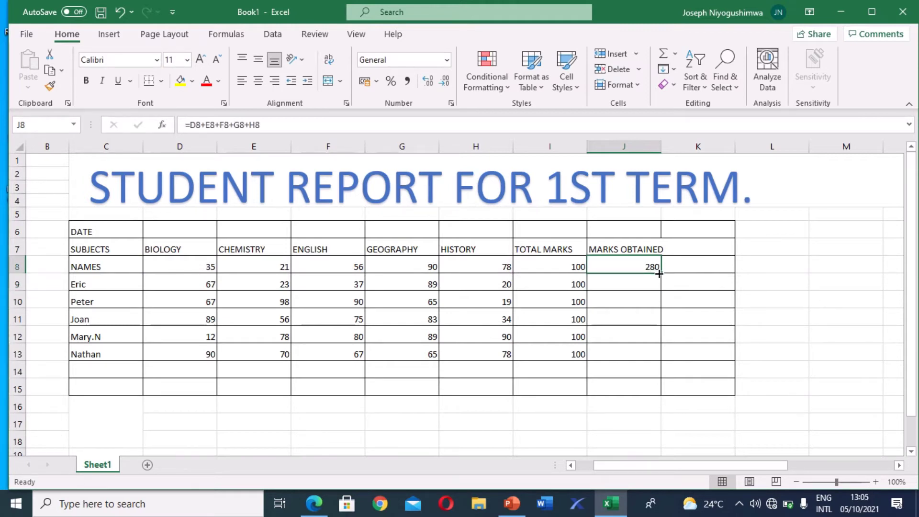
pyautogui.moveTo(659, 273); pyautogui.dragTo(651, 355)
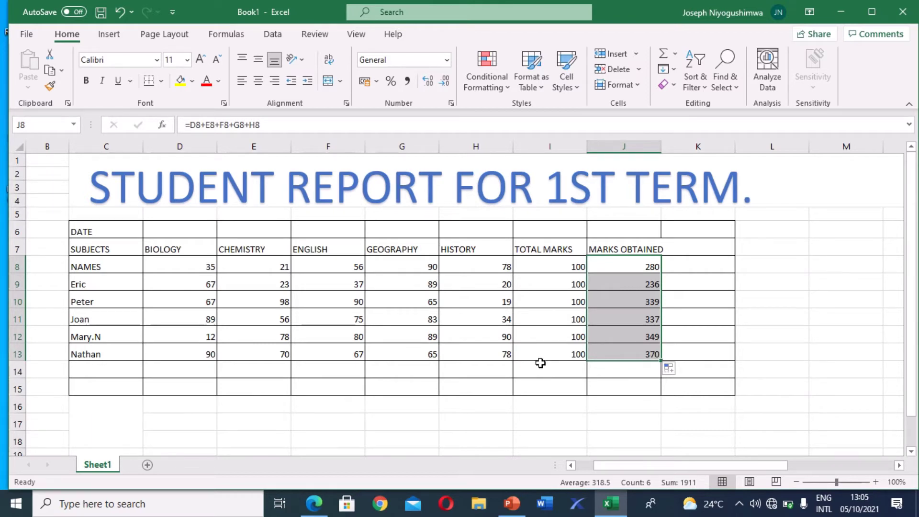
# Type the label 'Total marks' into cell C14
pyautogui.click(106, 373)
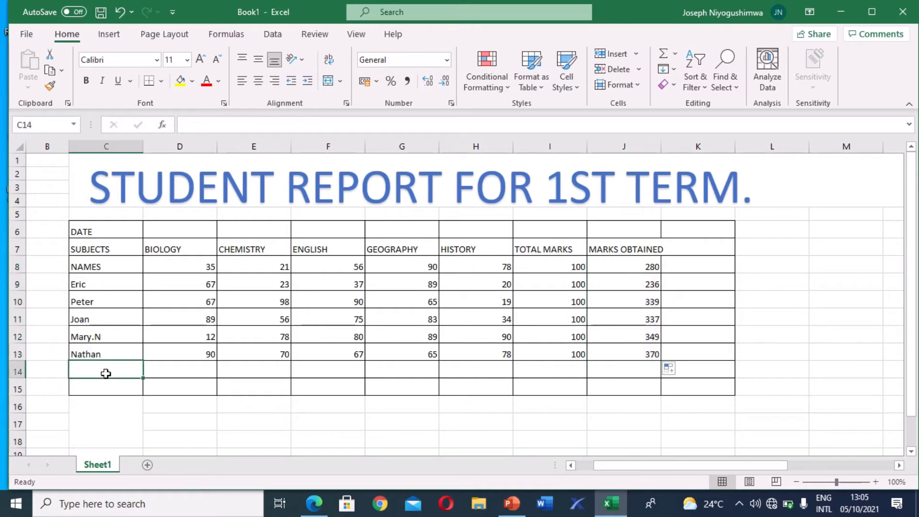
pyautogui.write('To')
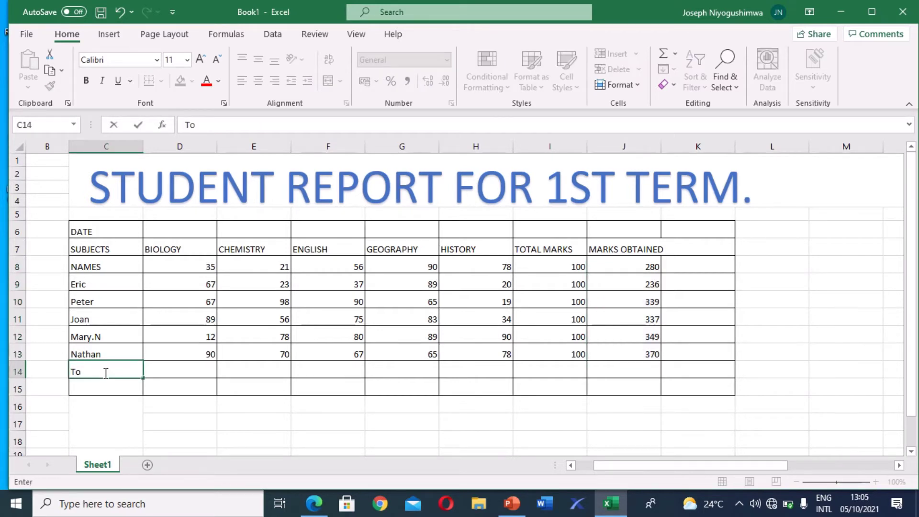
pyautogui.write('tal marks')
pyautogui.moveTo(193, 366); pyautogui.dragTo(282, 374)
pyautogui.moveTo(353, 381); pyautogui.dragTo(538, 377)
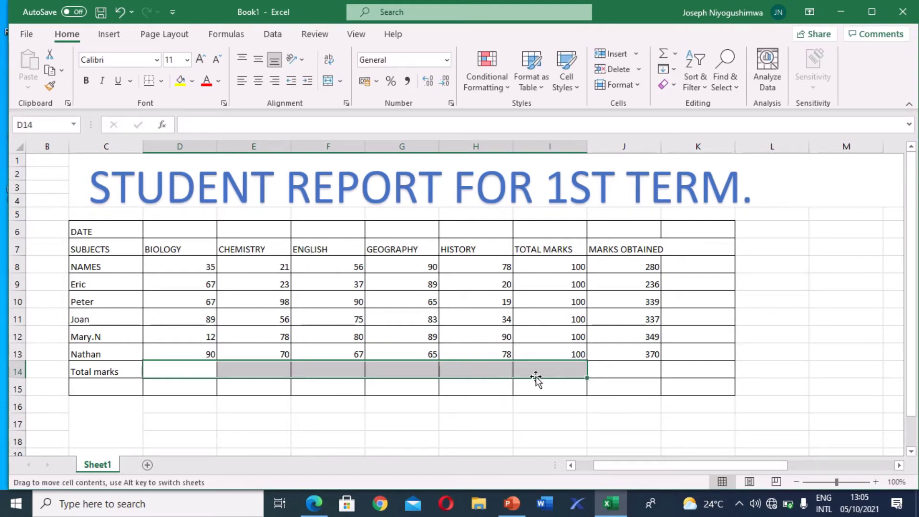
pyautogui.click(617, 372)
pyautogui.click(569, 372)
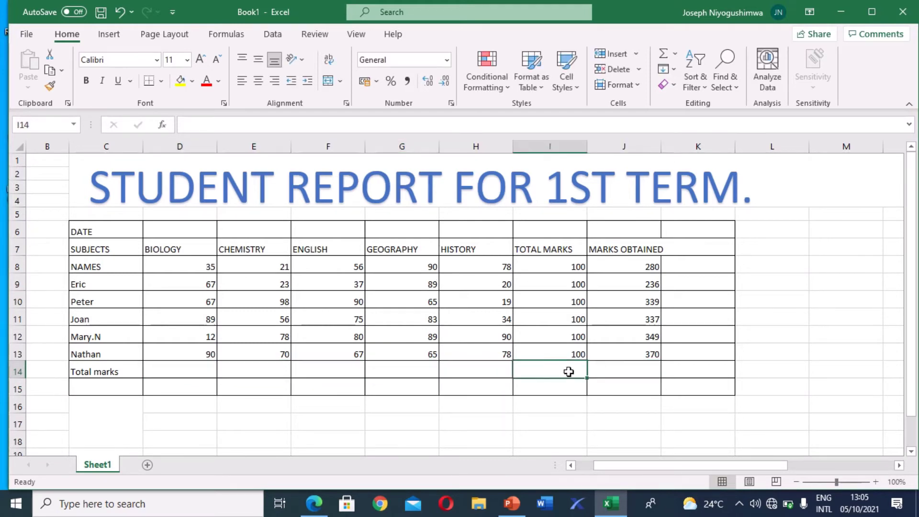
# Begin a formula in I14 adding I8 through I11, correcting stray typed characters
pyautogui.write('=')
pyautogui.click(572, 265)
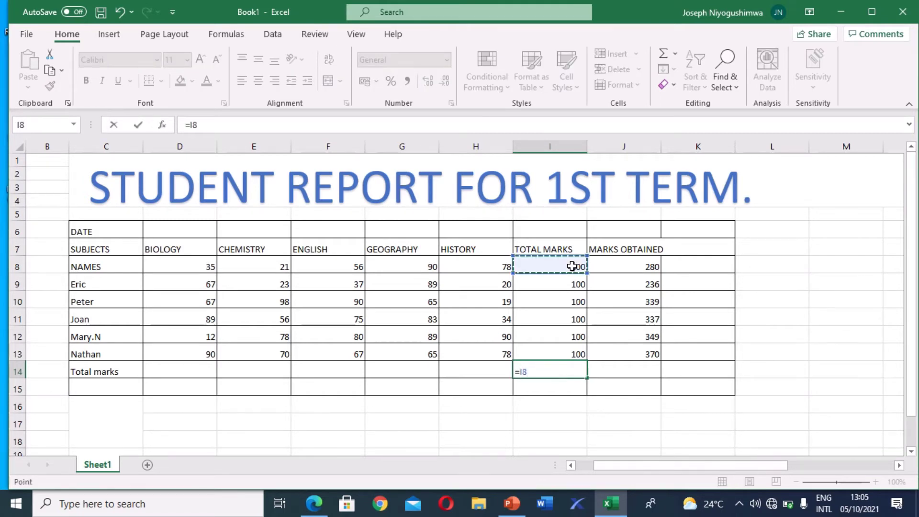
pyautogui.write('+')
pyautogui.click(572, 283)
pyautogui.write('+')
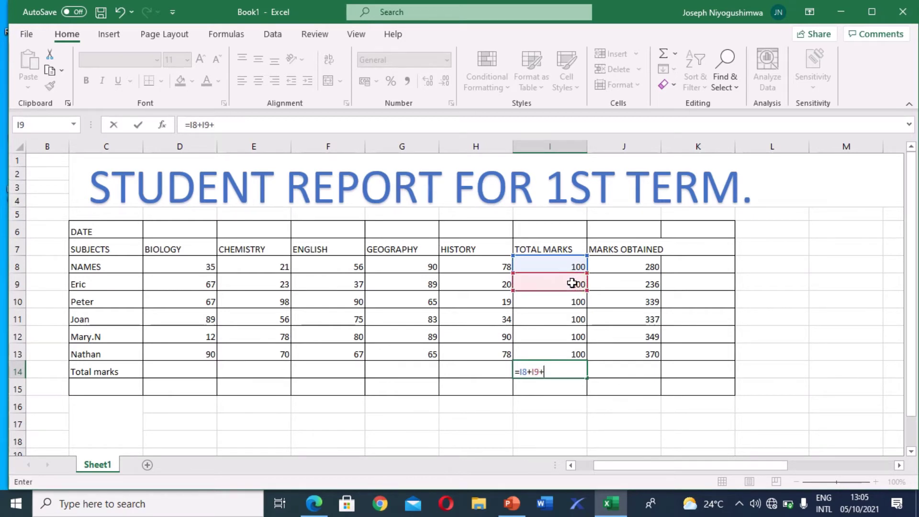
pyautogui.click(570, 303)
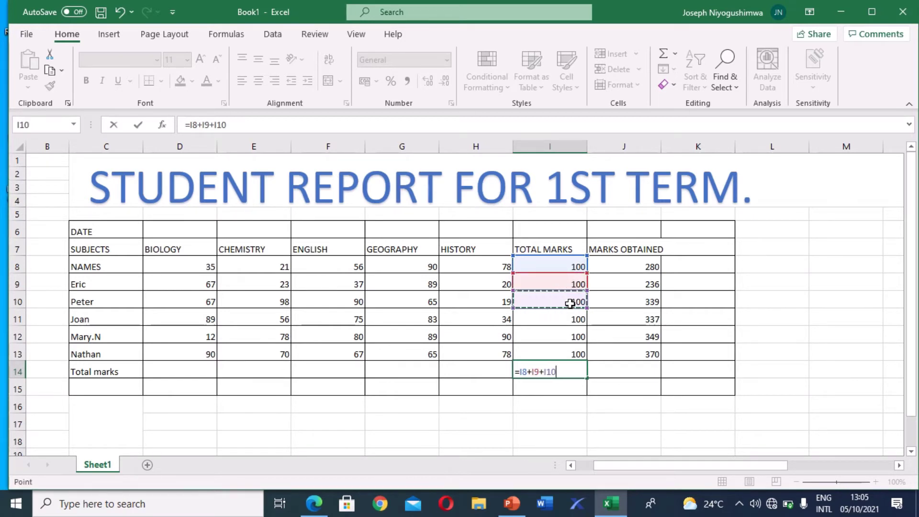
pyautogui.write('+')
pyautogui.click(569, 321)
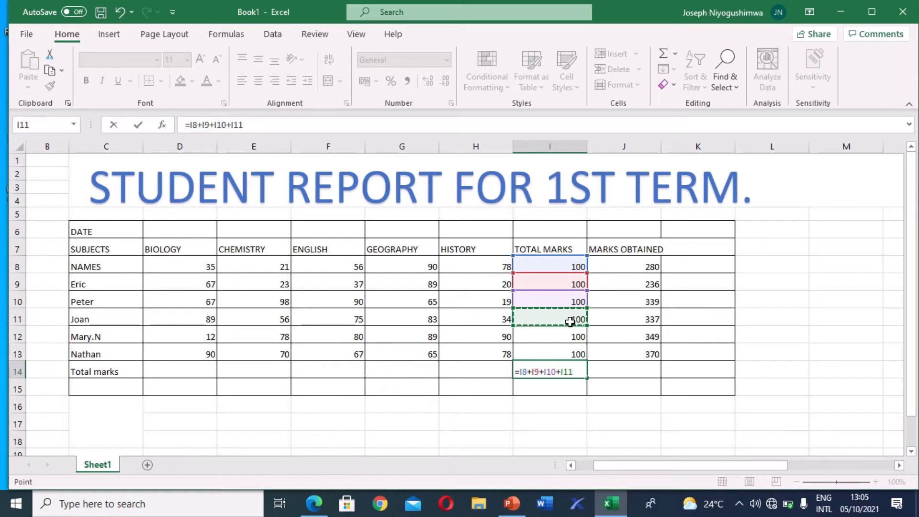
pyautogui.write('+')
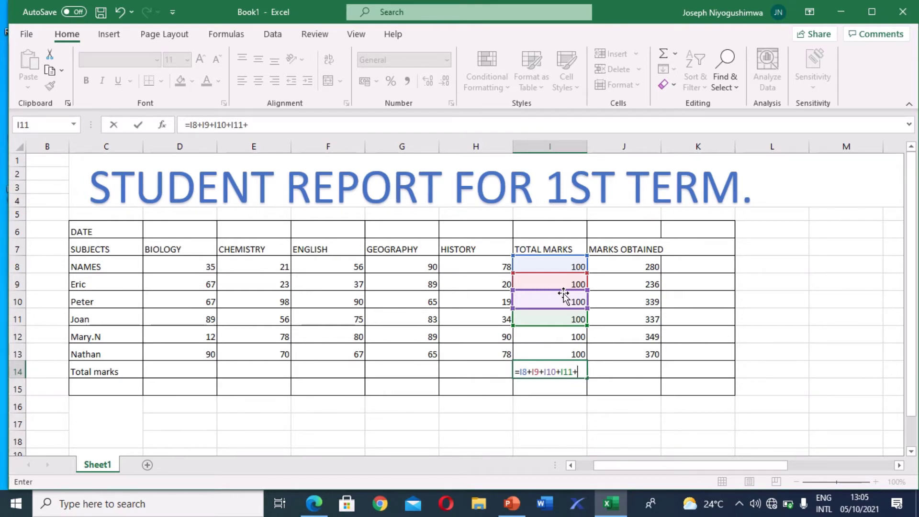
pyautogui.press('BackSpace')
pyautogui.press('BackSpace')
pyautogui.press('BackSpace')
pyautogui.press('BackSpace')
pyautogui.write('I11+')
pyautogui.write('z')
pyautogui.press('BackSpace')
pyautogui.press('BackSpace')
pyautogui.press('BackSpace')
pyautogui.press('BackSpace')
pyautogui.press('BackSpace')
pyautogui.write('z')
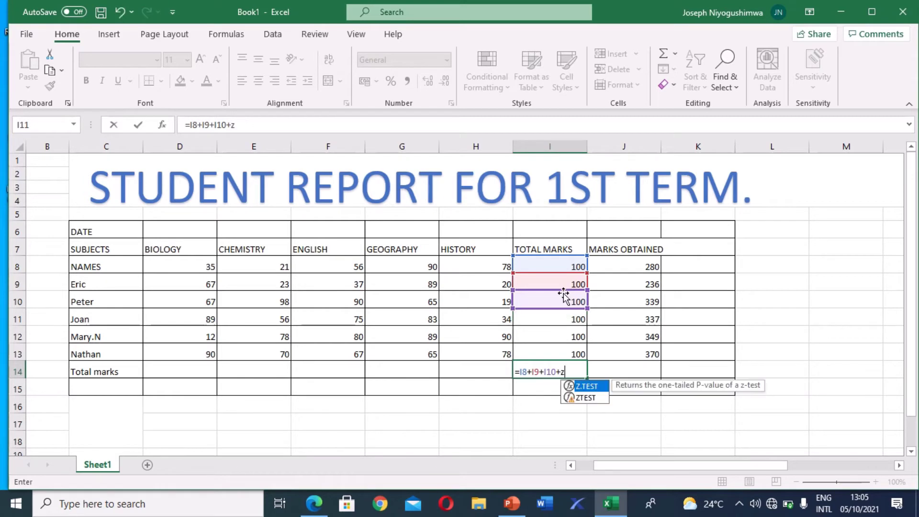
pyautogui.press('Escape')
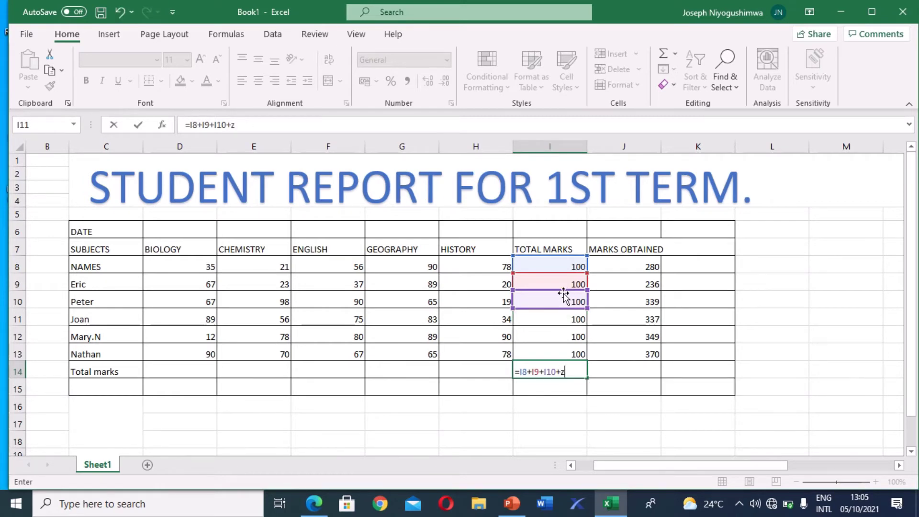
pyautogui.hotkey('ctrl', 'z')
pyautogui.hotkey('ctrl', 'y')
pyautogui.hotkey('ctrl', 'z')
pyautogui.press('Delete')
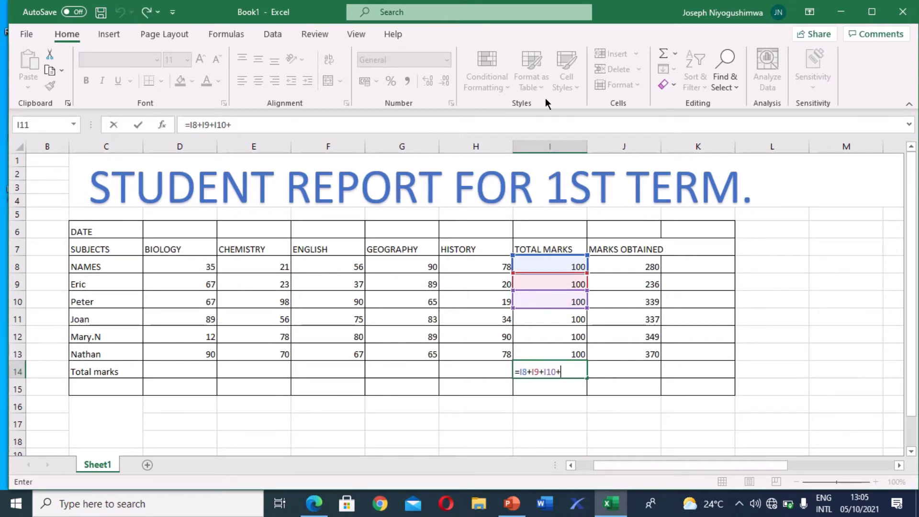
# Abandon the unfinished formula and enter 500 in I14
pyautogui.moveTo(383, 5)
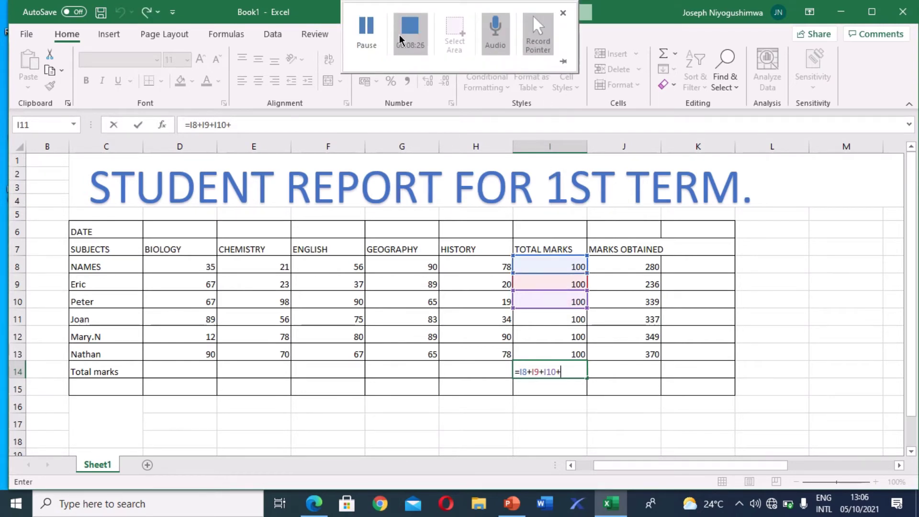
pyautogui.click(378, 37)
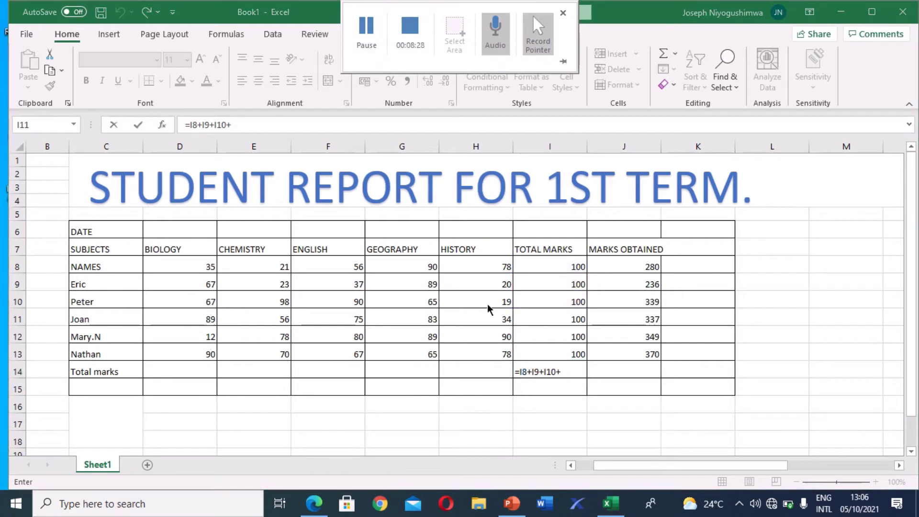
pyautogui.click(563, 368)
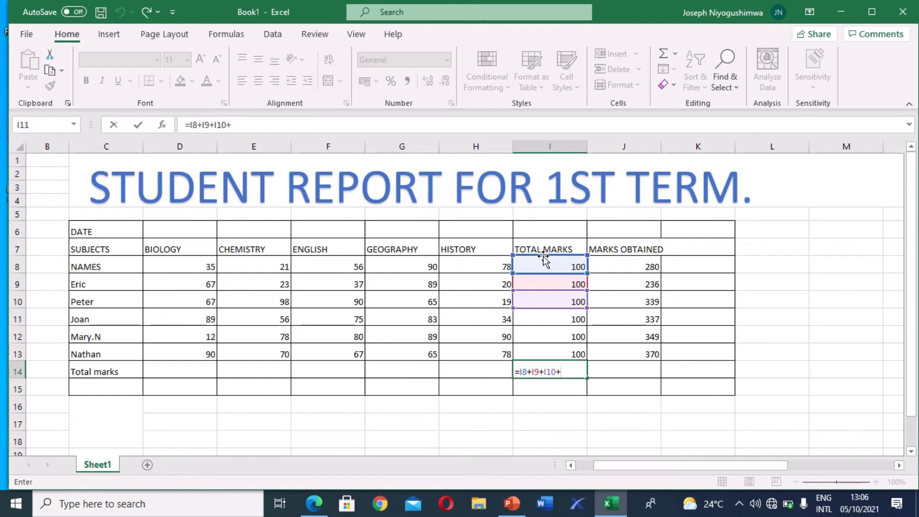
pyautogui.press('BackSpace')
pyautogui.press('BackSpace')
pyautogui.press('BackSpace')
pyautogui.press('BackSpace')
pyautogui.press('BackSpace')
pyautogui.press('BackSpace')
pyautogui.press('BackSpace')
pyautogui.press('BackSpace')
pyautogui.press('BackSpace')
pyautogui.press('BackSpace')
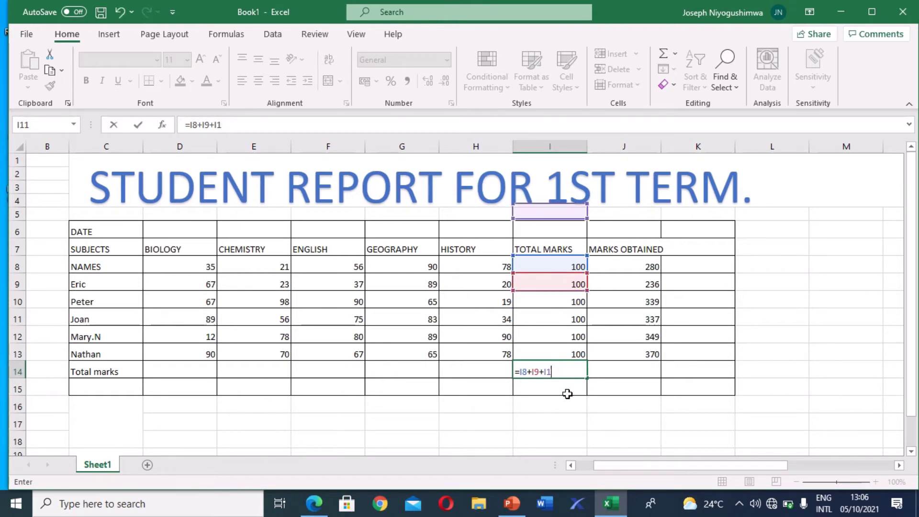
pyautogui.press('BackSpace')
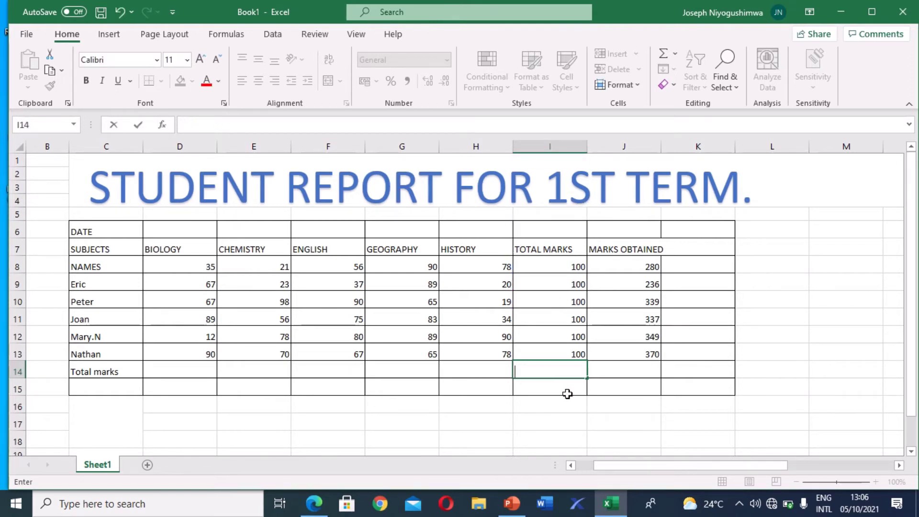
pyautogui.write('500')
pyautogui.press('Return')
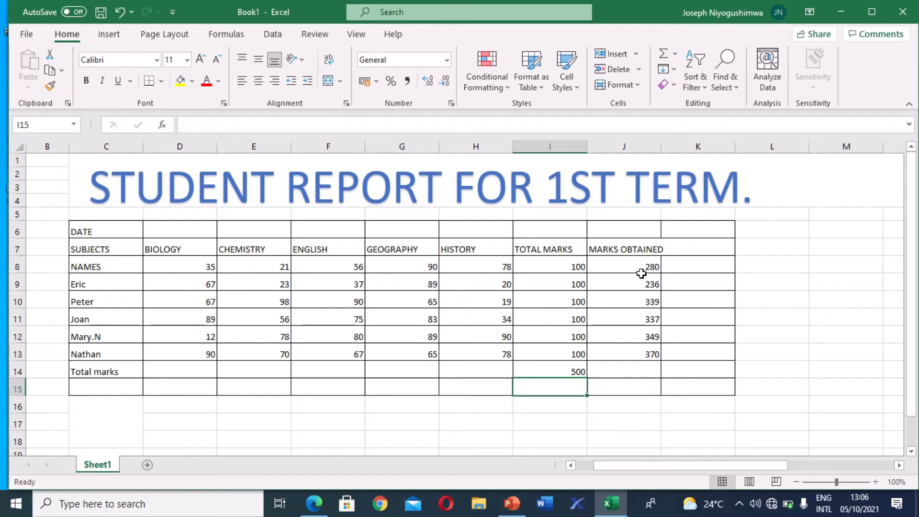
# Check the MARKS OBTAINED totals, then enter the heading 'Status' in K7
pyautogui.click(648, 362)
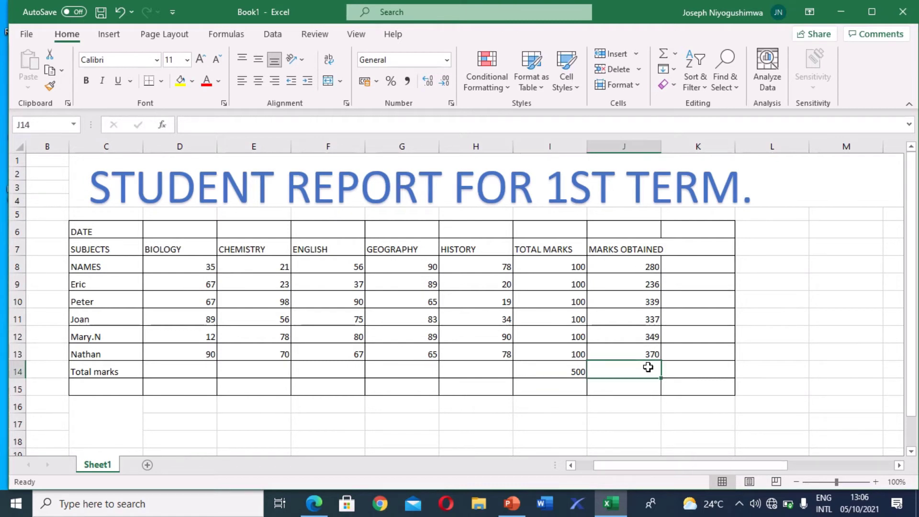
pyautogui.click(652, 275)
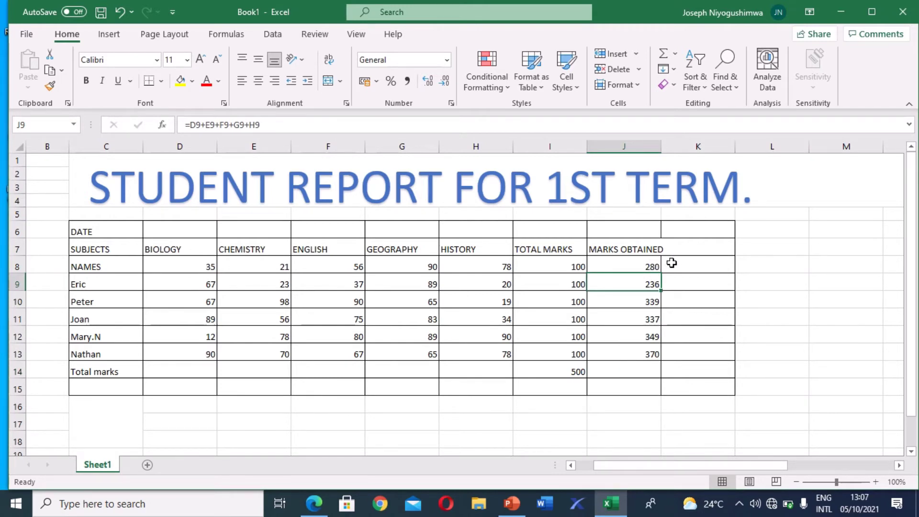
pyautogui.click(682, 249)
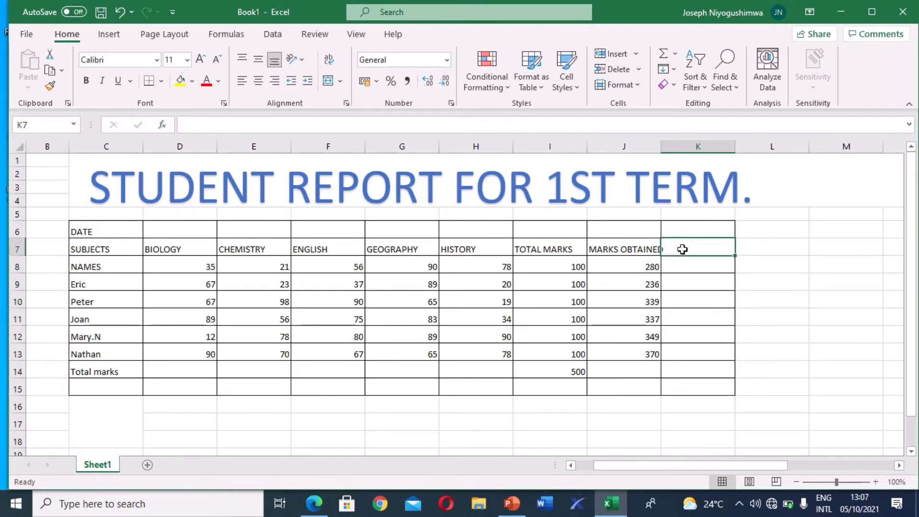
pyautogui.write('staq')
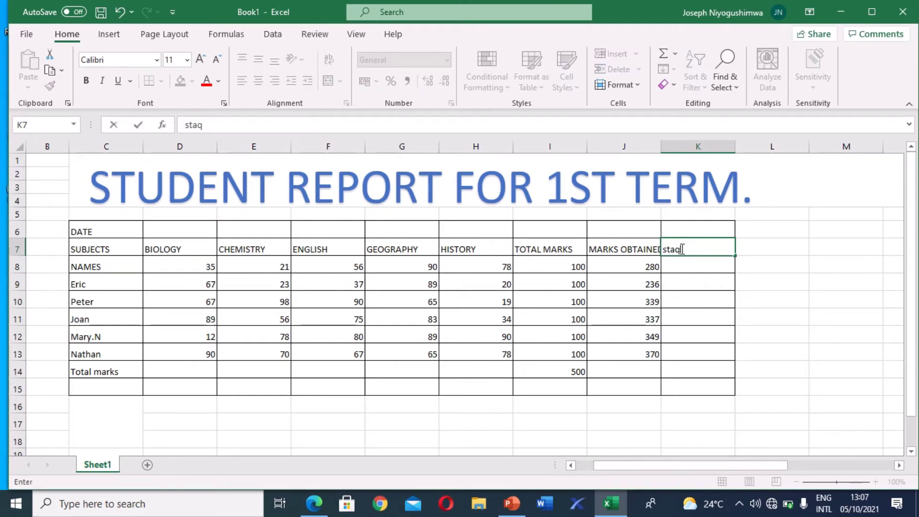
pyautogui.press('BackSpace')
pyautogui.press('BackSpace')
pyautogui.press('BackSpace')
pyautogui.write('Status')
pyautogui.click(692, 263)
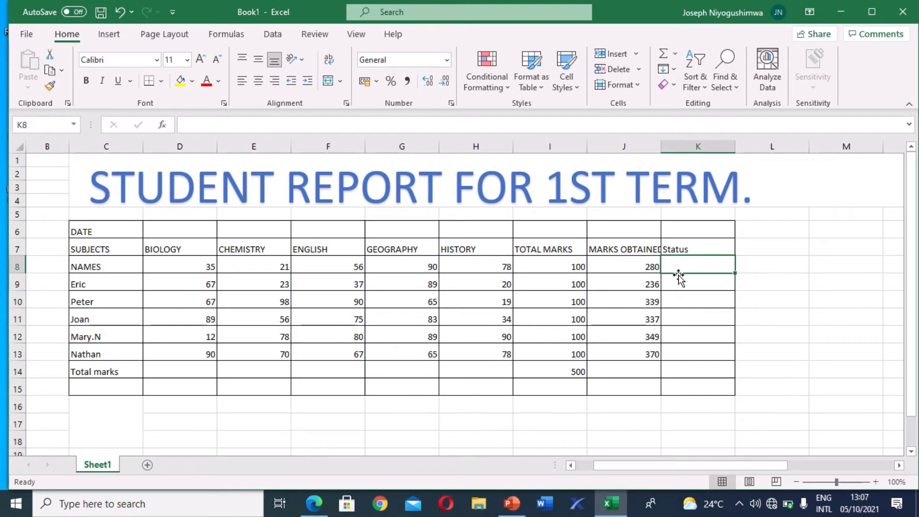
# Clear the #NAME? error in K8 and start the formula =IF( again
pyautogui.write('=if')
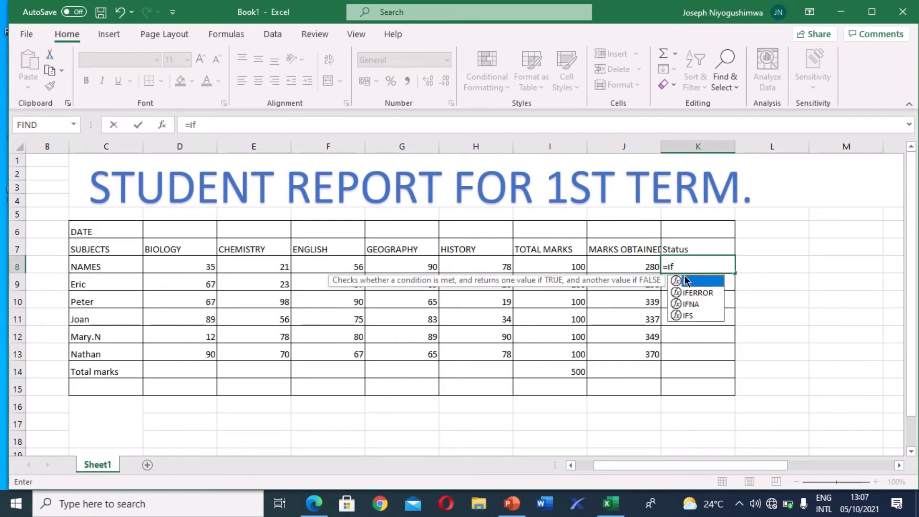
pyautogui.click(683, 264)
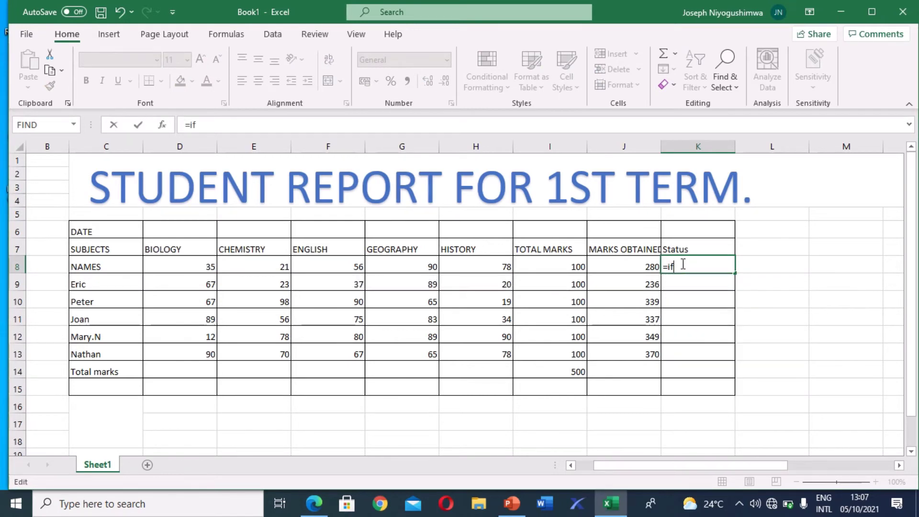
pyautogui.press('BackSpace')
pyautogui.press('BackSpace')
pyautogui.write('I')
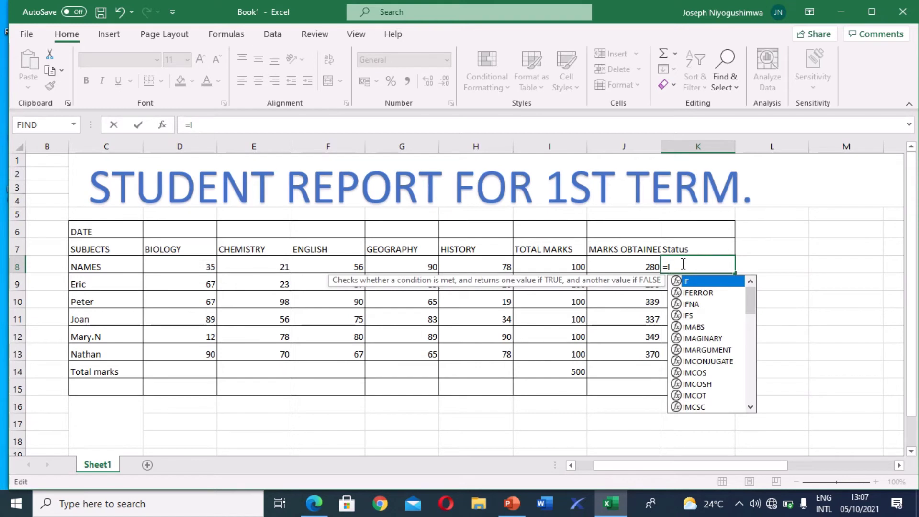
pyautogui.write('F')
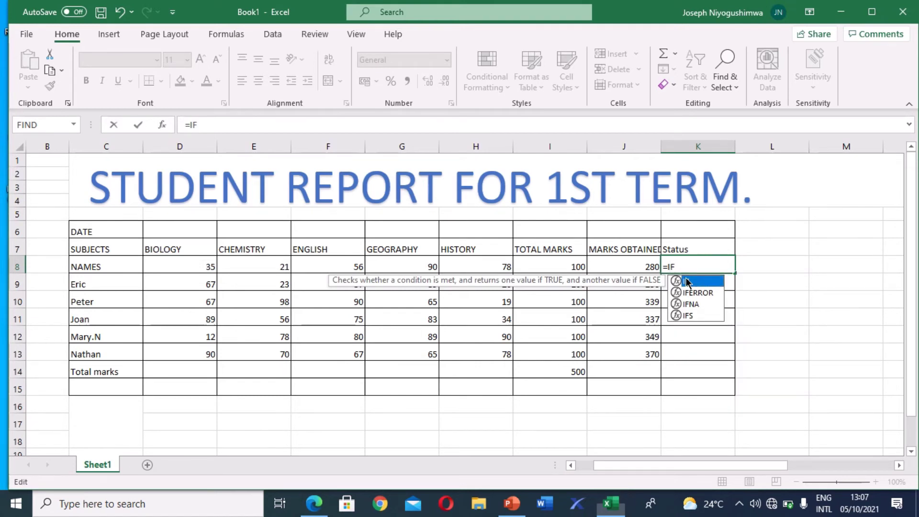
pyautogui.click(651, 263)
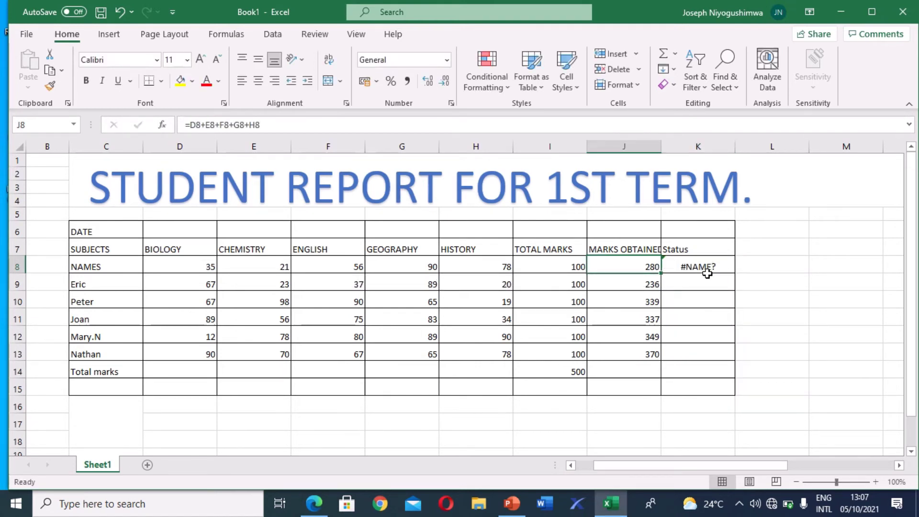
pyautogui.click(692, 267)
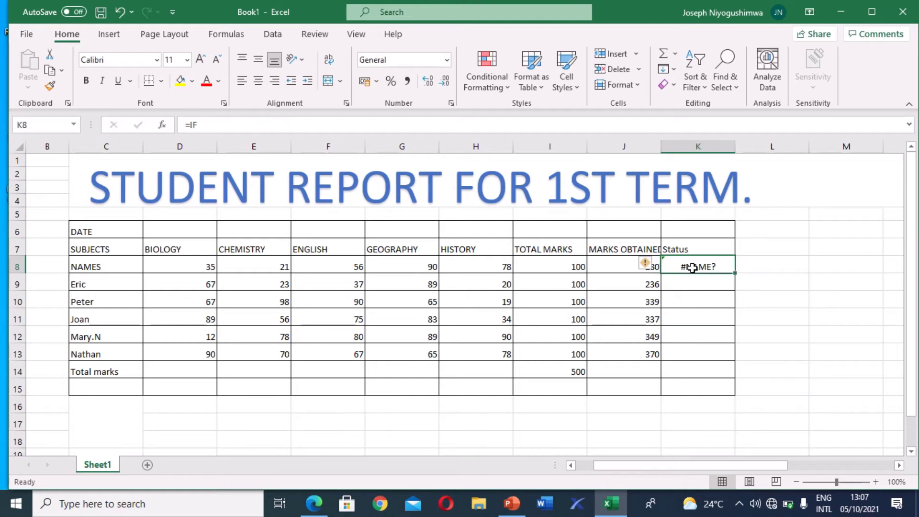
pyautogui.press('BackSpace')
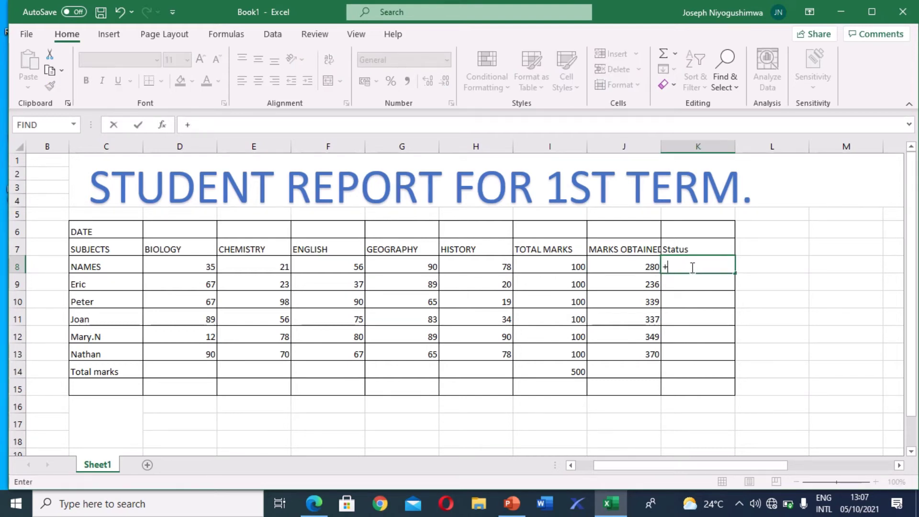
pyautogui.write('=IF')
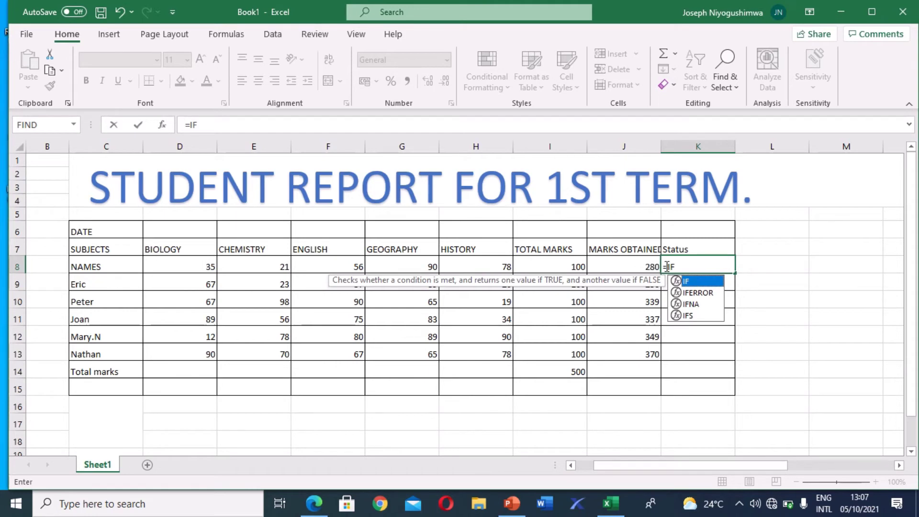
pyautogui.write('(')
# Complete K8 as =IF(J8>=300,"PASS","FAILED") and accept Excel's suggested correction
pyautogui.click(655, 267)
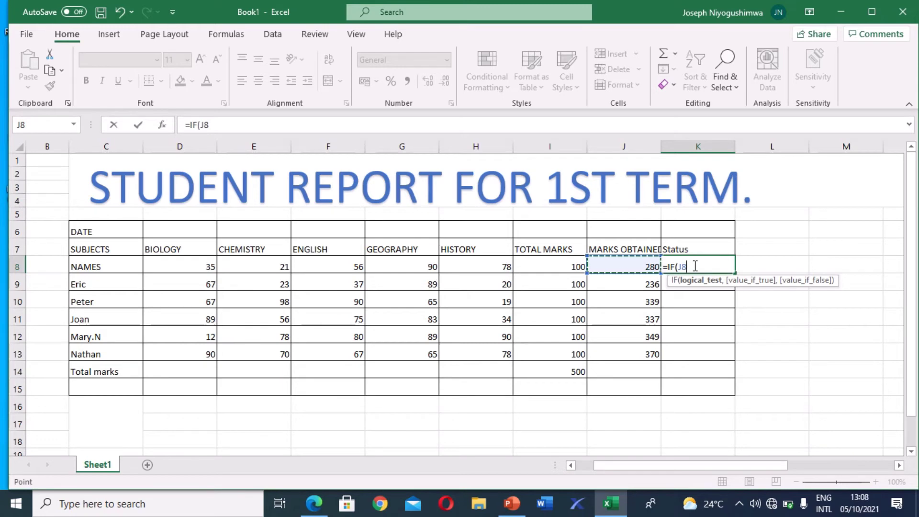
pyautogui.write('>')
pyautogui.write('=300,')
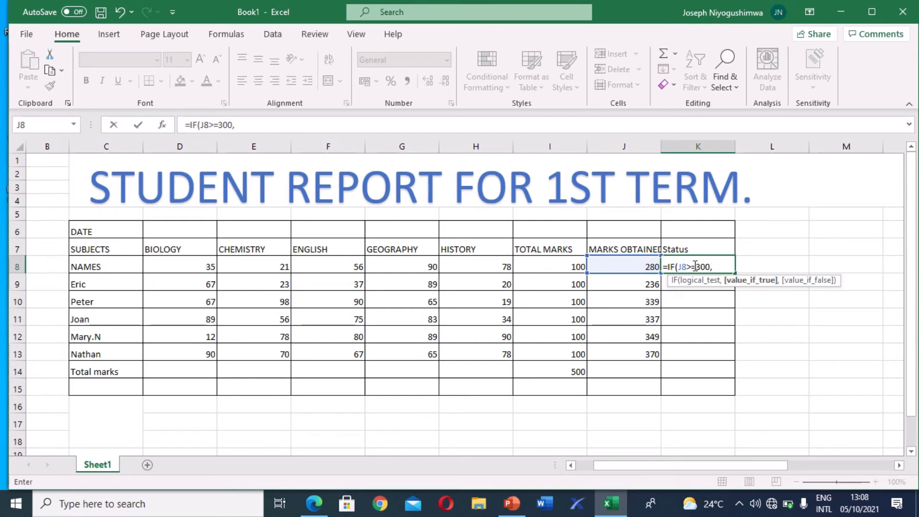
pyautogui.write('"PASS\',FA')
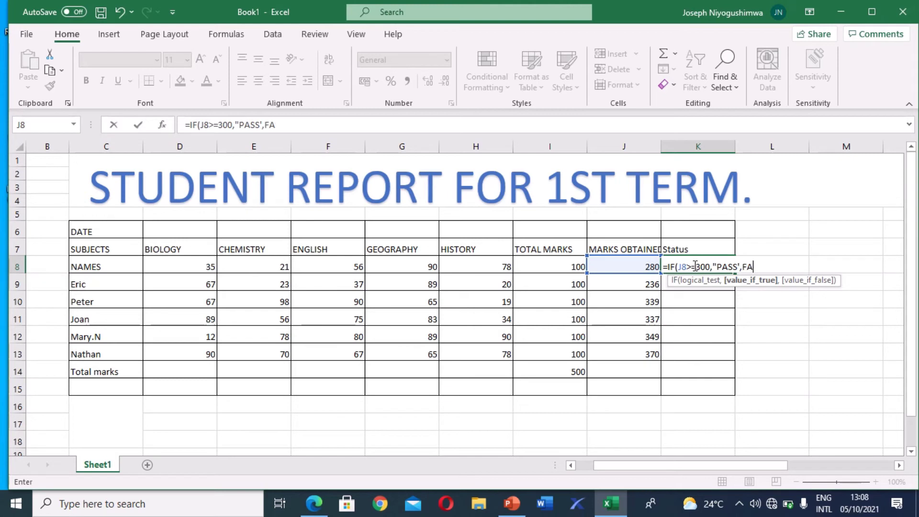
pyautogui.press('BackSpace')
pyautogui.press('BackSpace')
pyautogui.press('BackSpace')
pyautogui.press('BackSpace')
pyautogui.write('",')
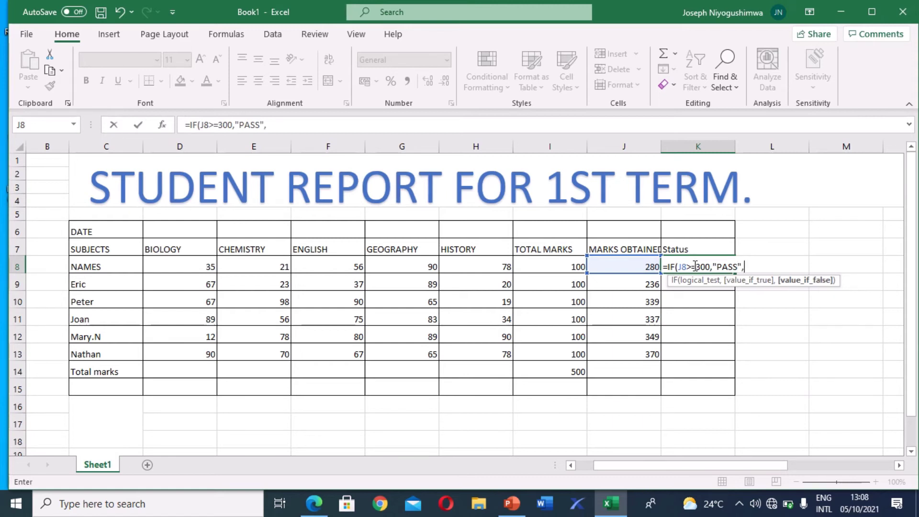
pyautogui.write('"FAILED')
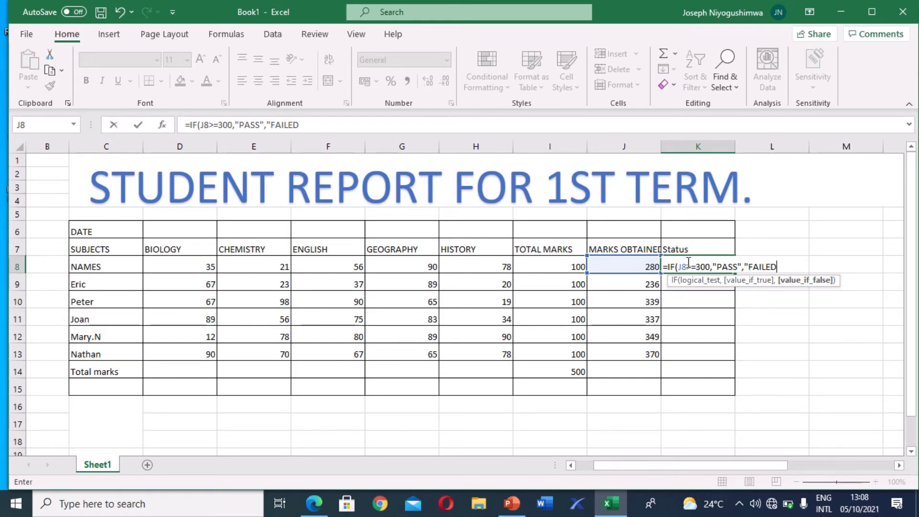
pyautogui.press('Return')
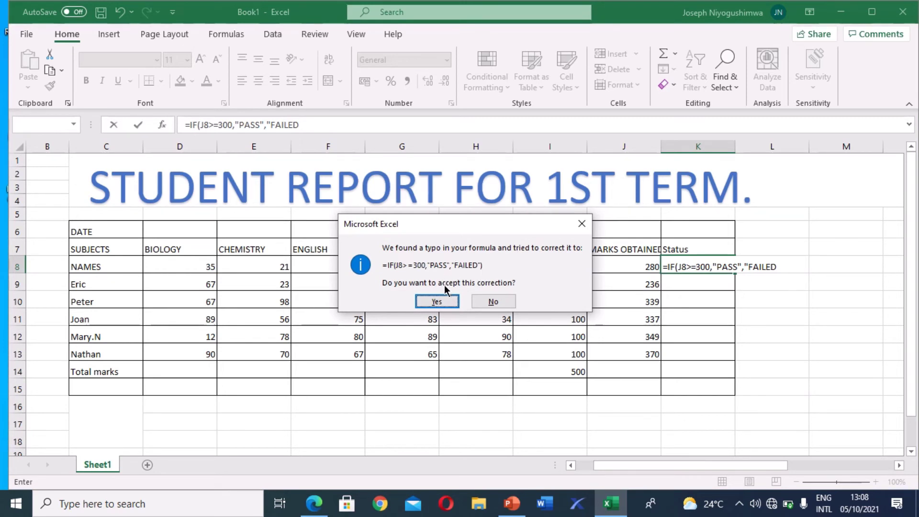
pyautogui.click(435, 302)
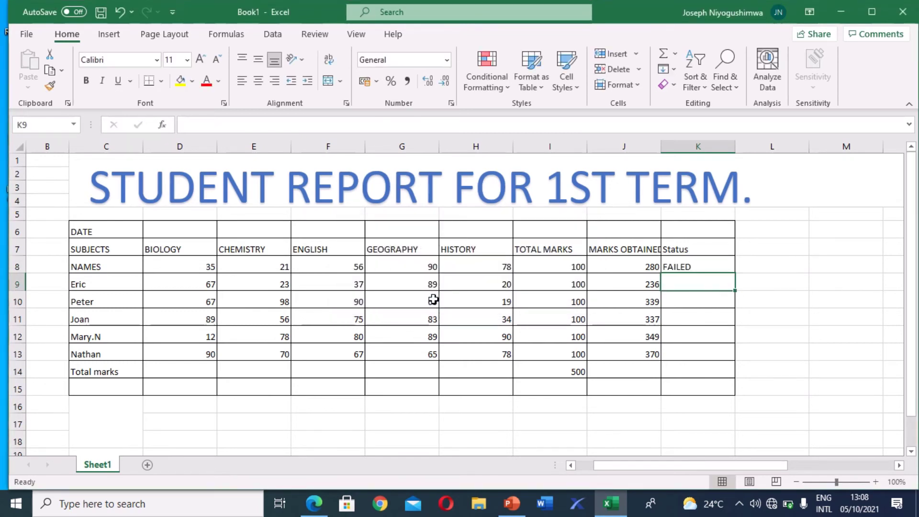
pyautogui.click(699, 266)
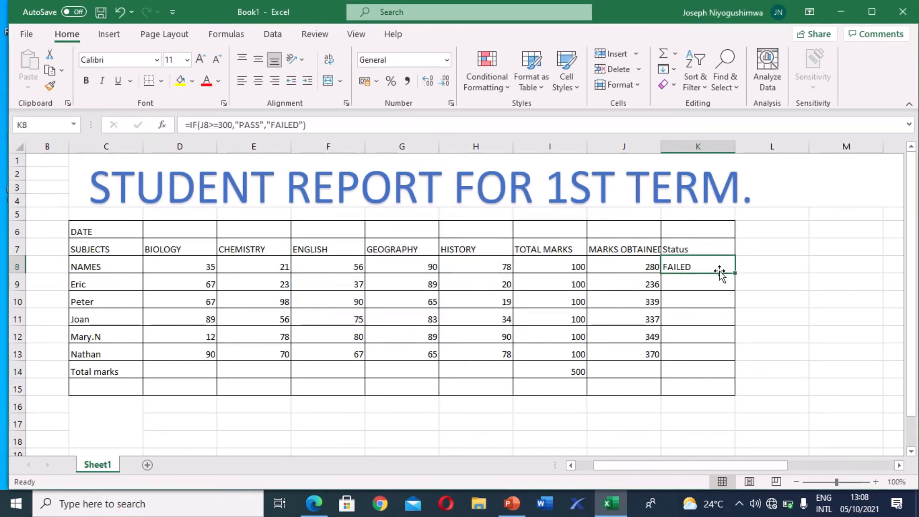
# Copy the IF Status formula from K8 down to K13, giving FAILED twice and PASS four times
pyautogui.moveTo(736, 276); pyautogui.dragTo(720, 355)
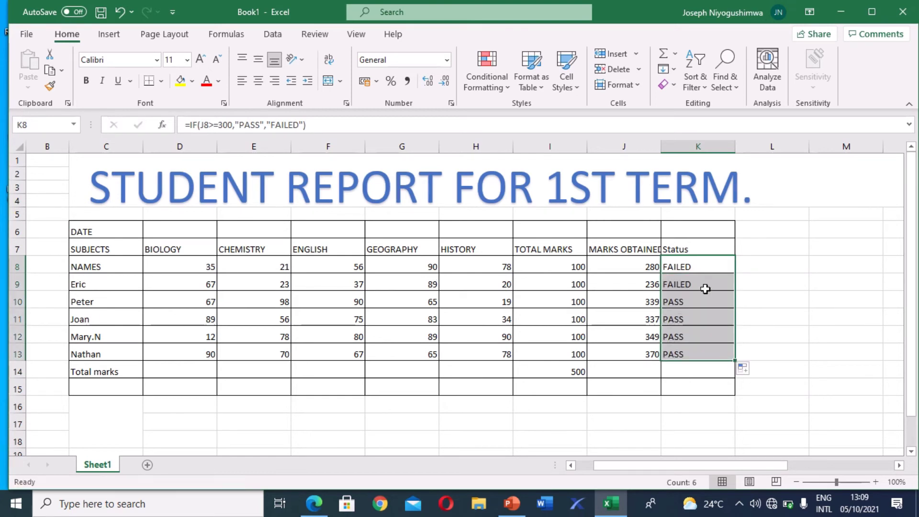
pyautogui.click(645, 271)
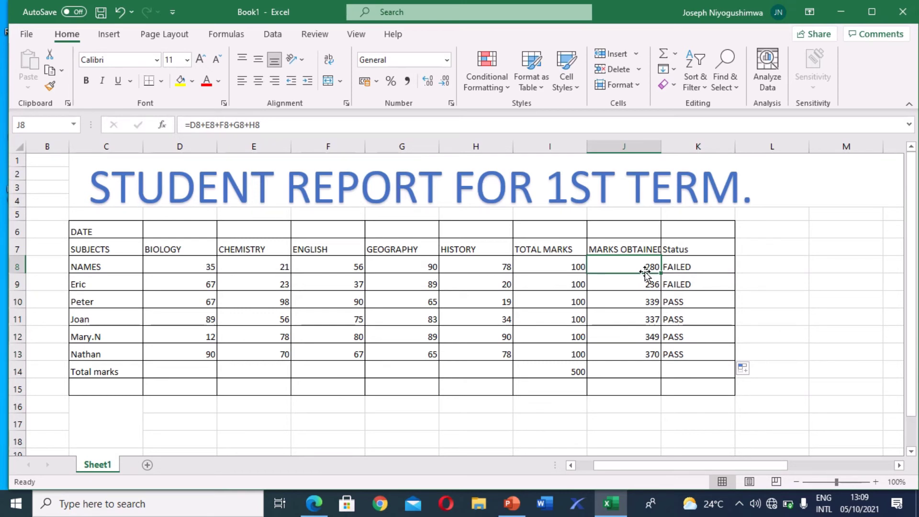
# Merge and centre cells D15 through J15 in the row below the table
pyautogui.click(242, 390)
pyautogui.click(185, 372)
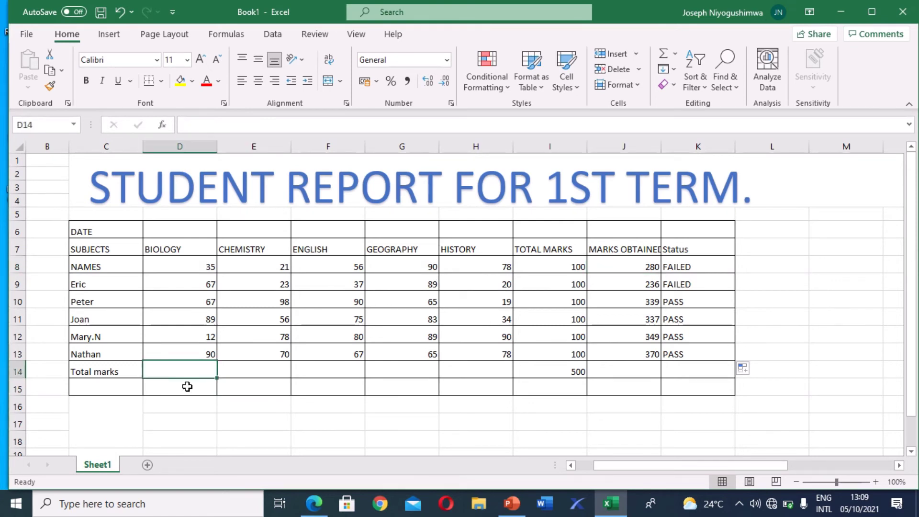
pyautogui.click(191, 386)
pyautogui.moveTo(214, 394); pyautogui.dragTo(693, 386)
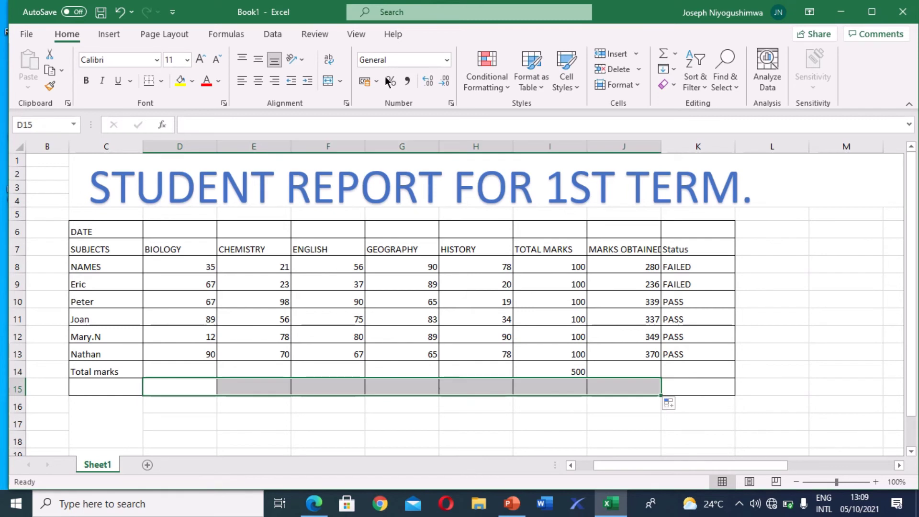
pyautogui.click(324, 81)
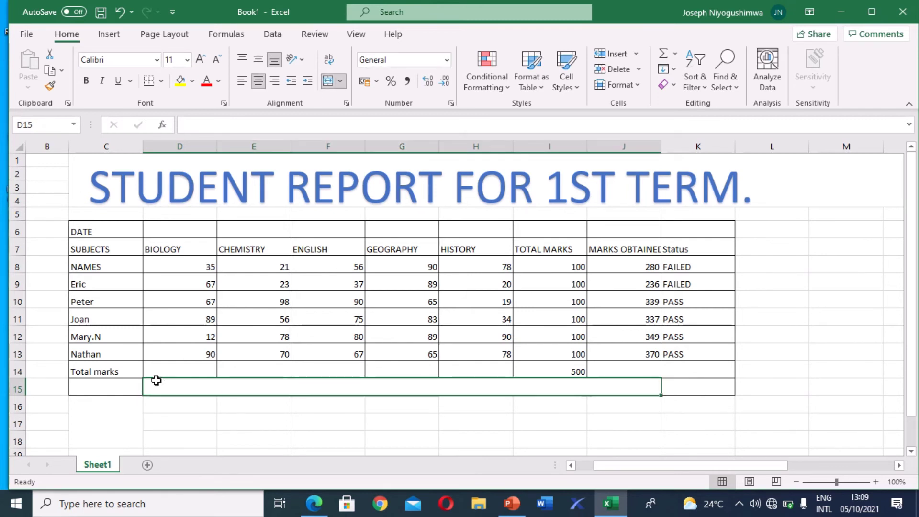
# Try to shift or extend the merged footer into C15, dismissing Excel's merged-cell warnings
pyautogui.click(150, 404)
pyautogui.click(144, 389)
pyautogui.moveTo(143, 389); pyautogui.dragTo(140, 390)
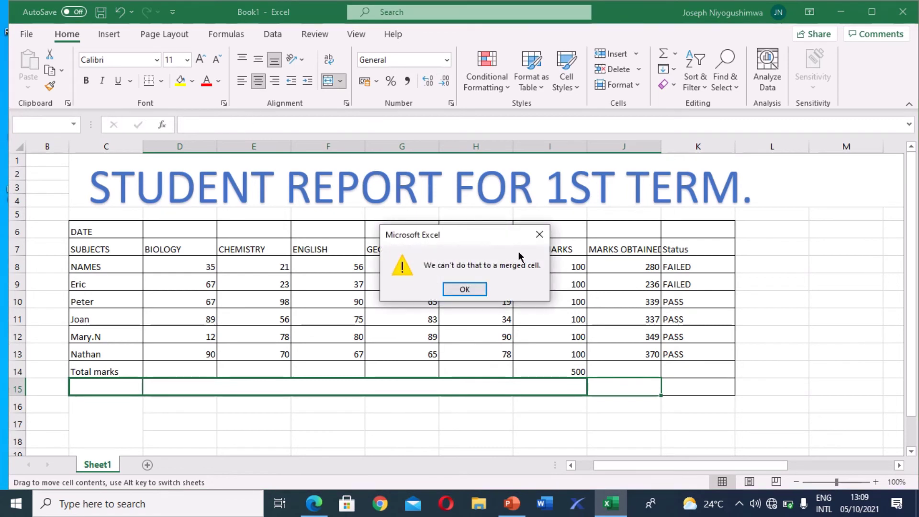
pyautogui.click(539, 234)
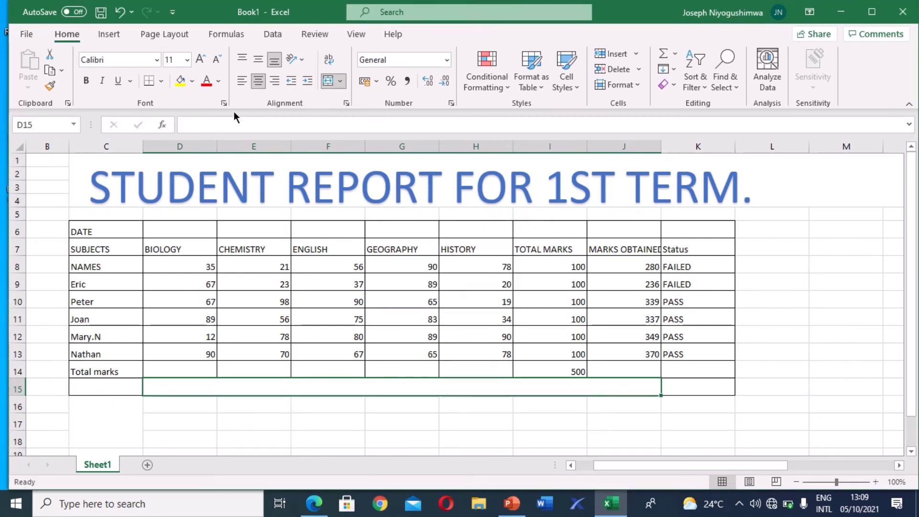
pyautogui.click(137, 389)
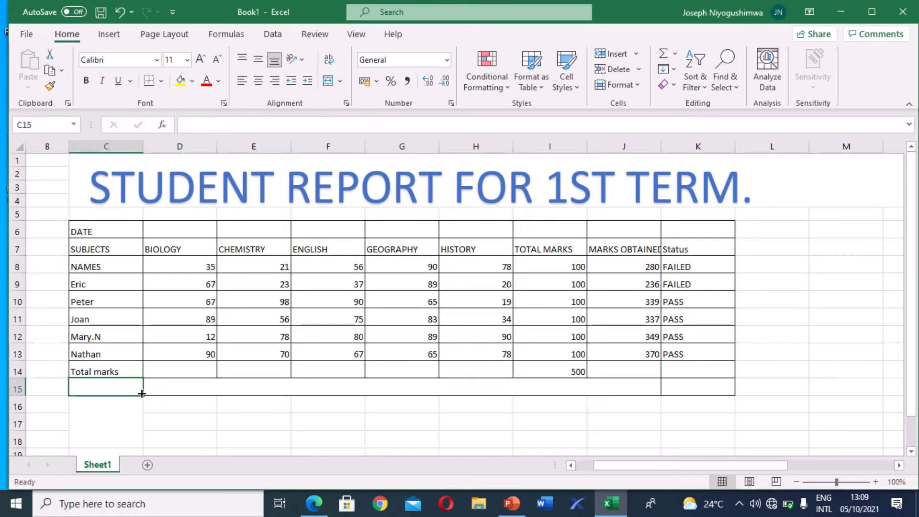
pyautogui.moveTo(143, 396); pyautogui.dragTo(215, 391)
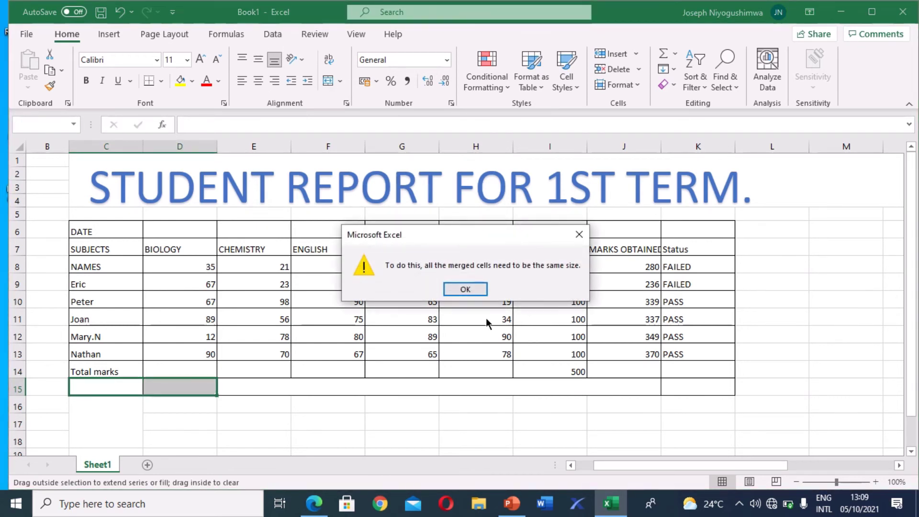
pyautogui.click(467, 289)
# Remove C15's borders, then undo the stray changes so only D15:J15 stays merged
pyautogui.click(212, 392)
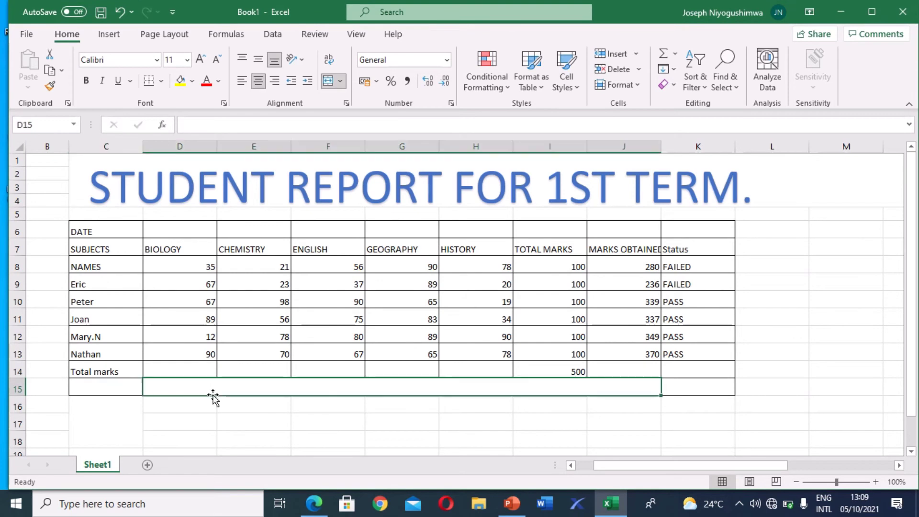
pyautogui.click(135, 388)
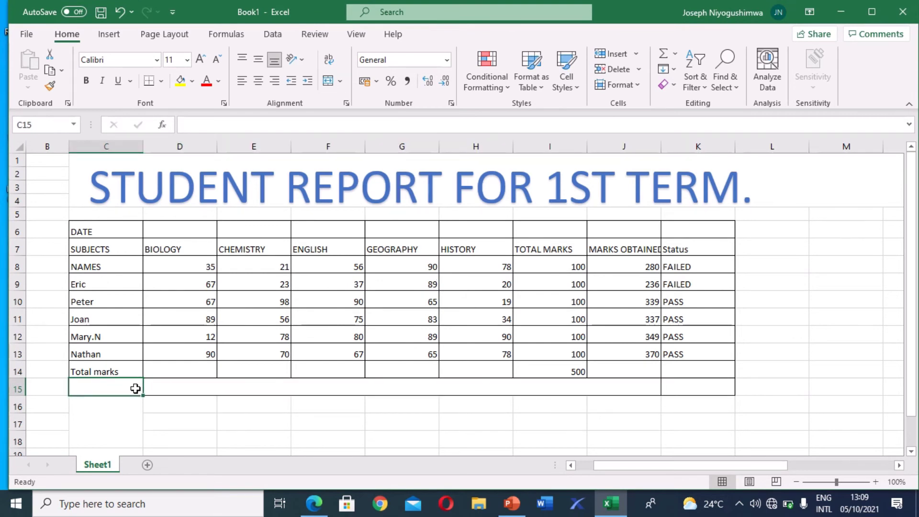
pyautogui.click(161, 81)
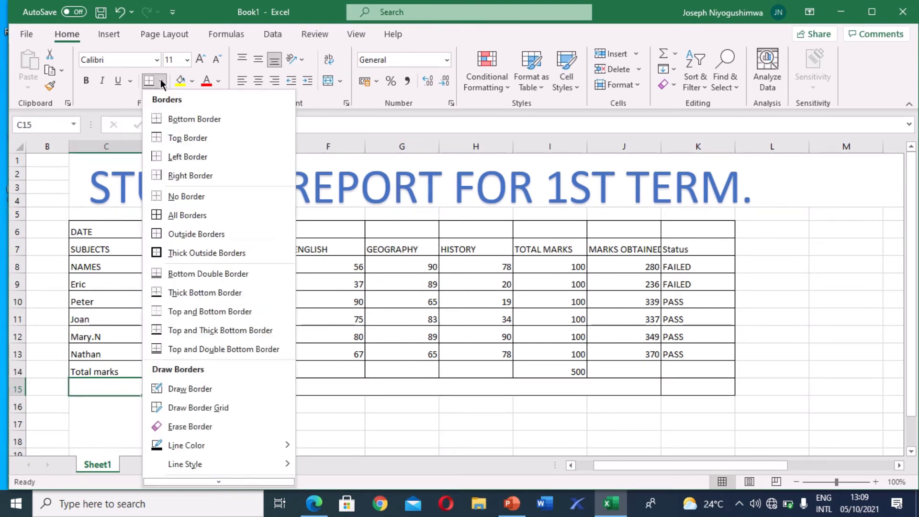
pyautogui.click(194, 200)
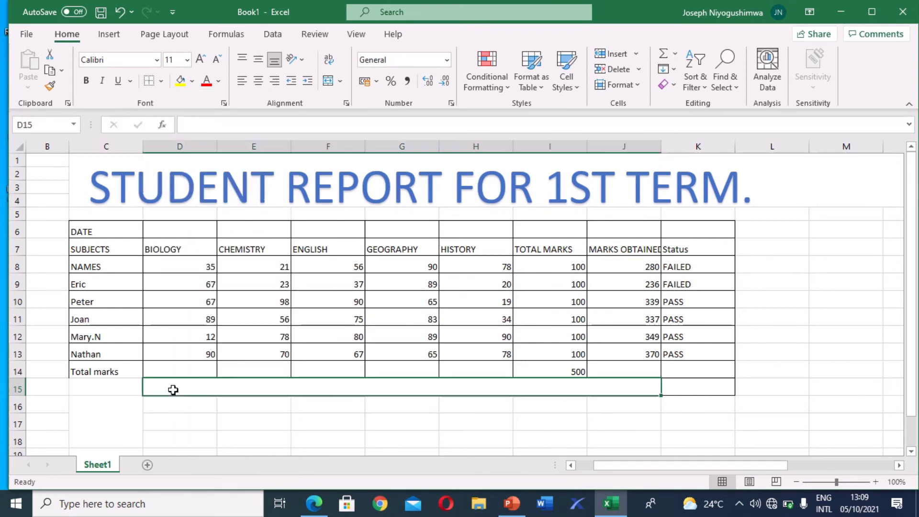
pyautogui.hotkey('ctrl', 'y')
pyautogui.hotkey('ctrl', 'z')
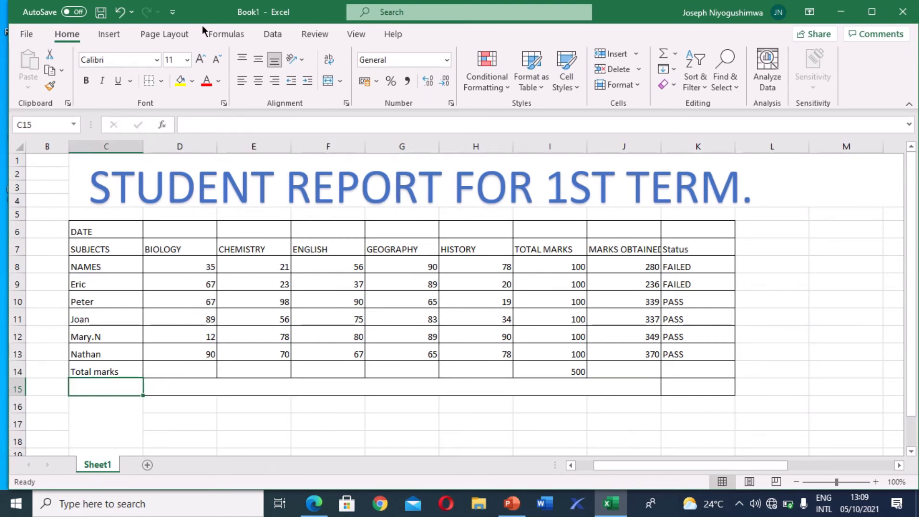
pyautogui.hotkey('ctrl', 'z')
pyautogui.click(316, 329)
pyautogui.click(196, 388)
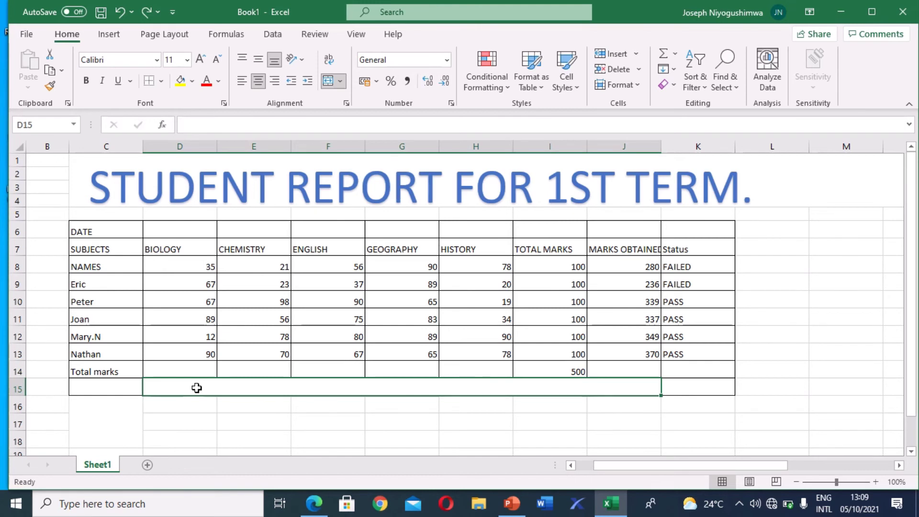
# Replace SCHOOL in D15 with 'HEAD TEACHER SIGNATURE, TEACHER'S SIGNATURE OR PARENTS' and a dotted line
pyautogui.write('S')
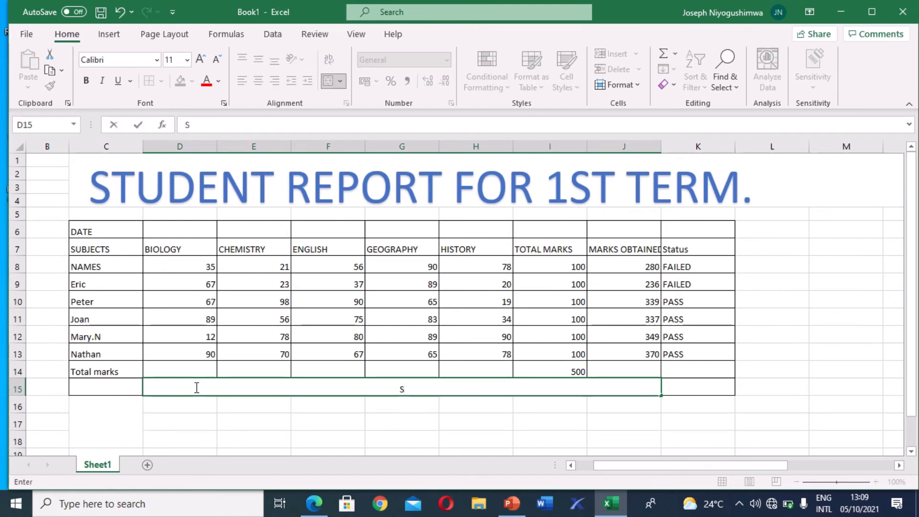
pyautogui.write('CHOOL')
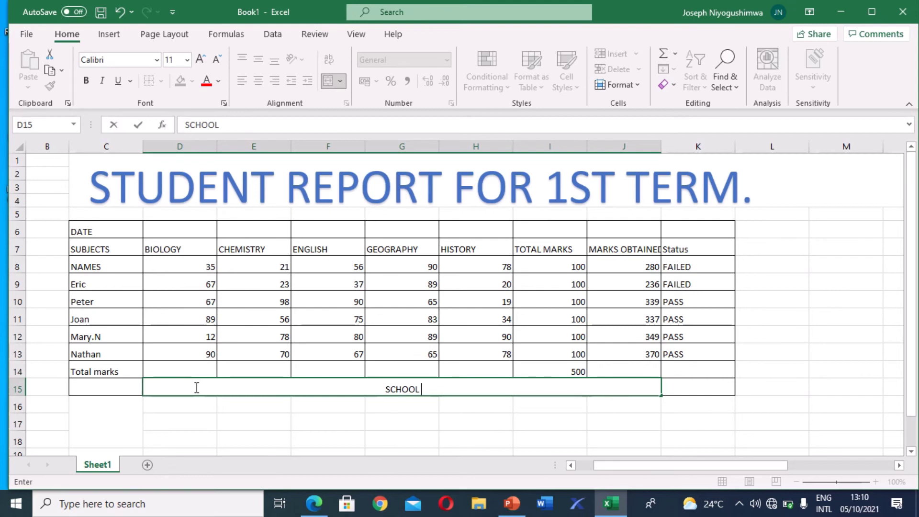
pyautogui.press('BackSpace')
pyautogui.press('BackSpace')
pyautogui.press('BackSpace')
pyautogui.press('BackSpace')
pyautogui.press('BackSpace')
pyautogui.press('BackSpace')
pyautogui.press('BackSpace')
pyautogui.write('HEADT')
pyautogui.press('BackSpace')
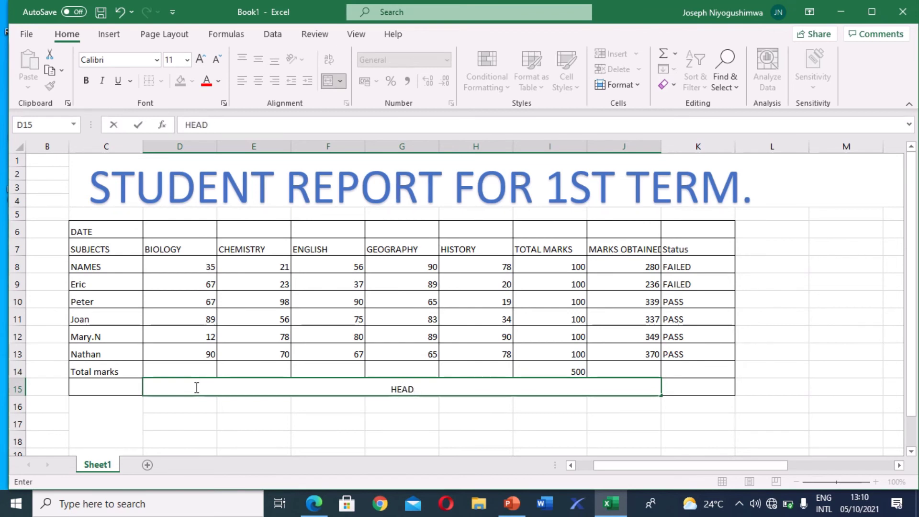
pyautogui.write('TEACHE')
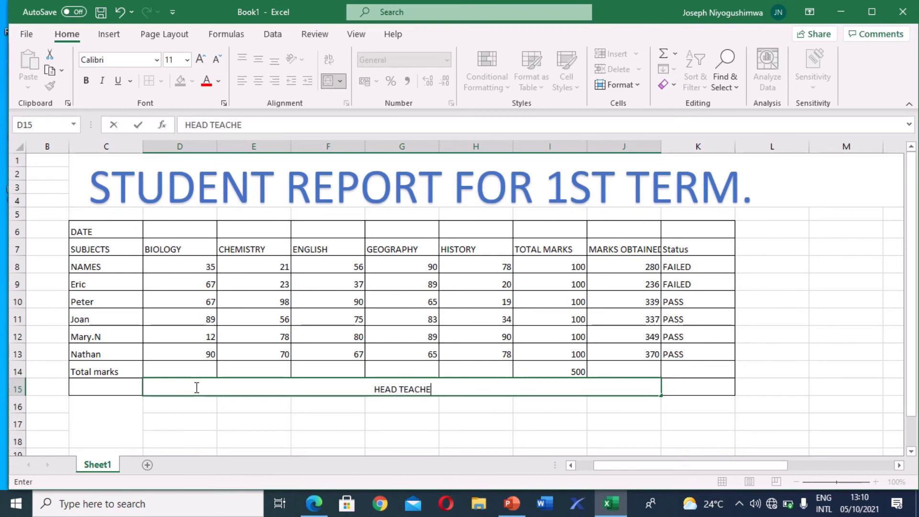
pyautogui.write('R SIGN')
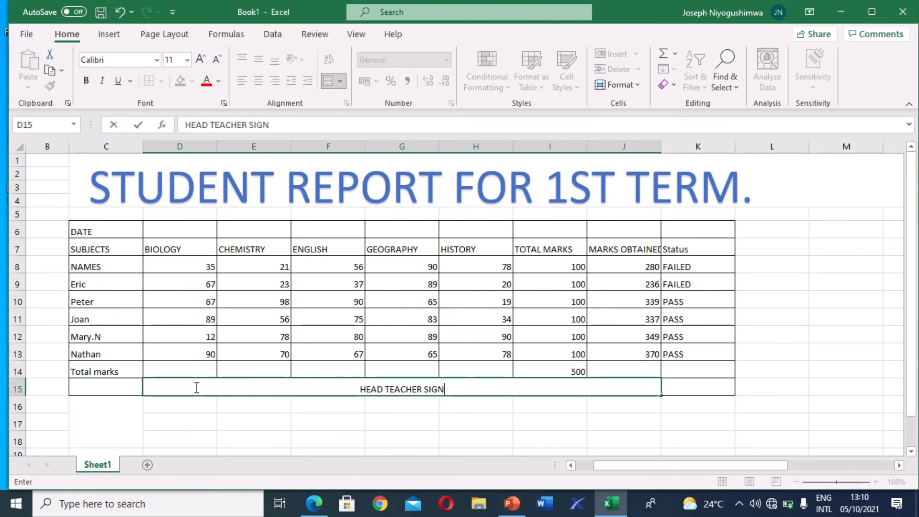
pyautogui.write('ATURE')
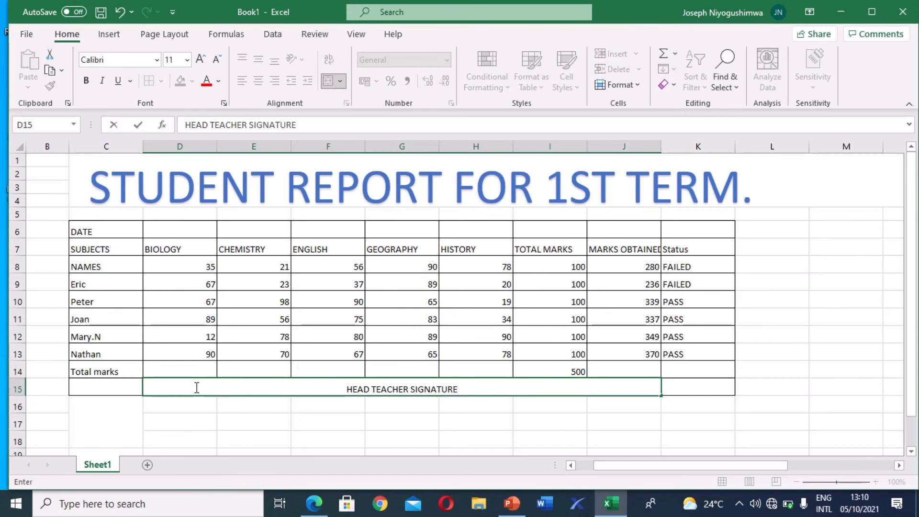
pyautogui.write(', TEACHER')
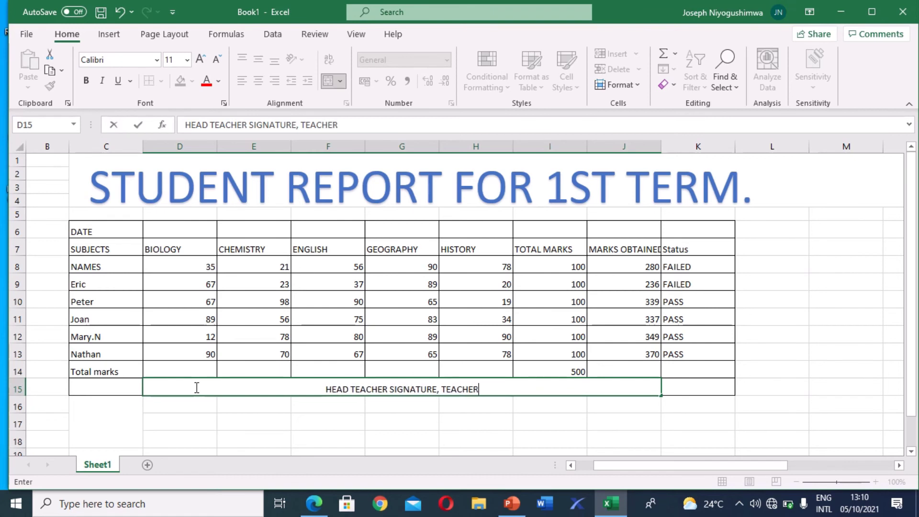
pyautogui.write("'S")
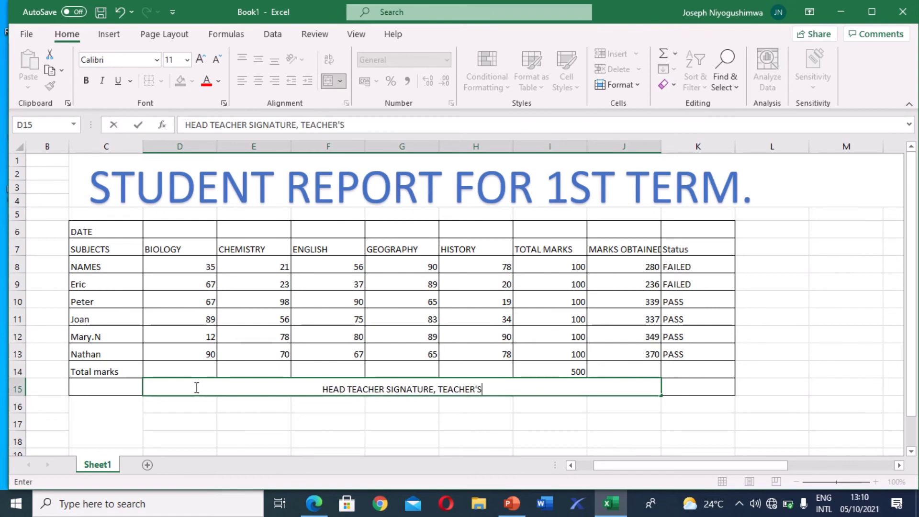
pyautogui.write(' SIGNATURE')
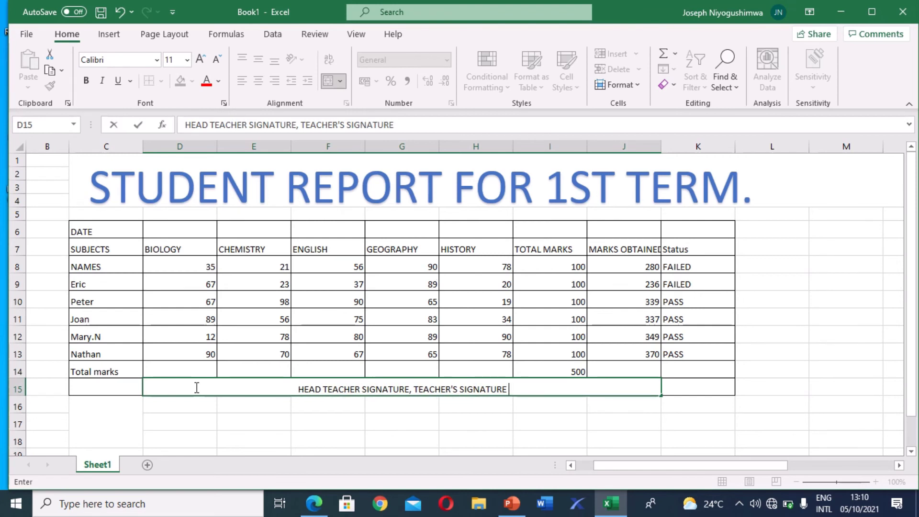
pyautogui.write(' OR ')
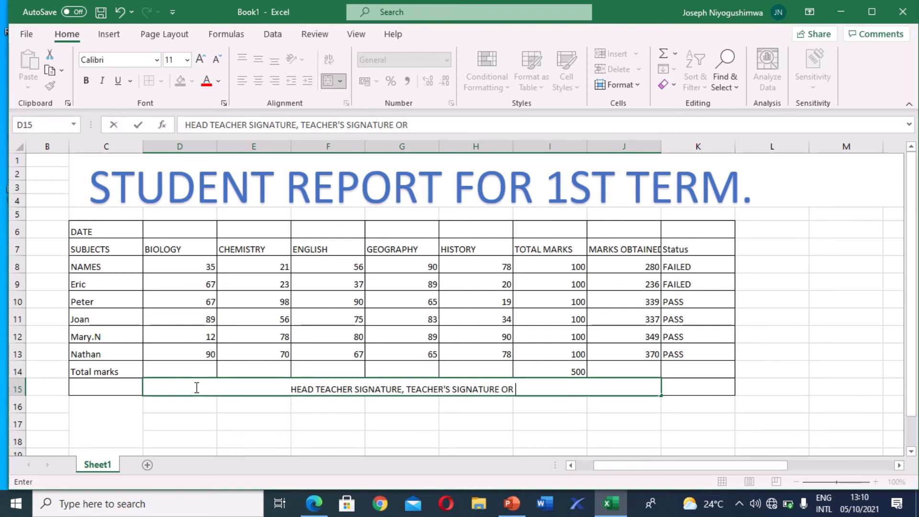
pyautogui.write('PARE')
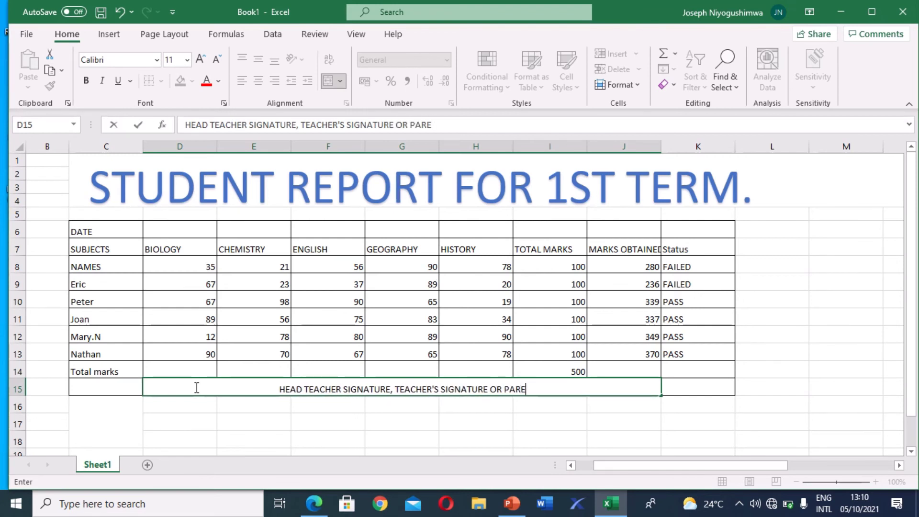
pyautogui.write('NTS.')
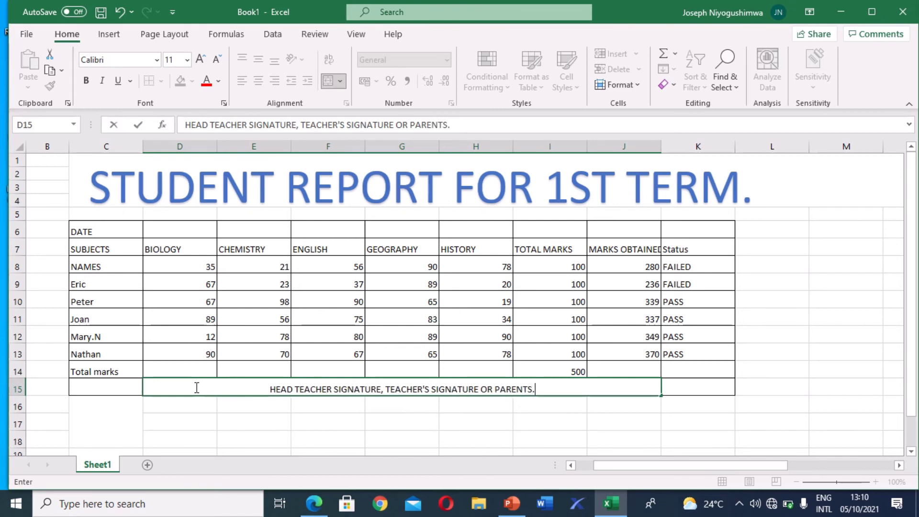
pyautogui.write('.....................................')
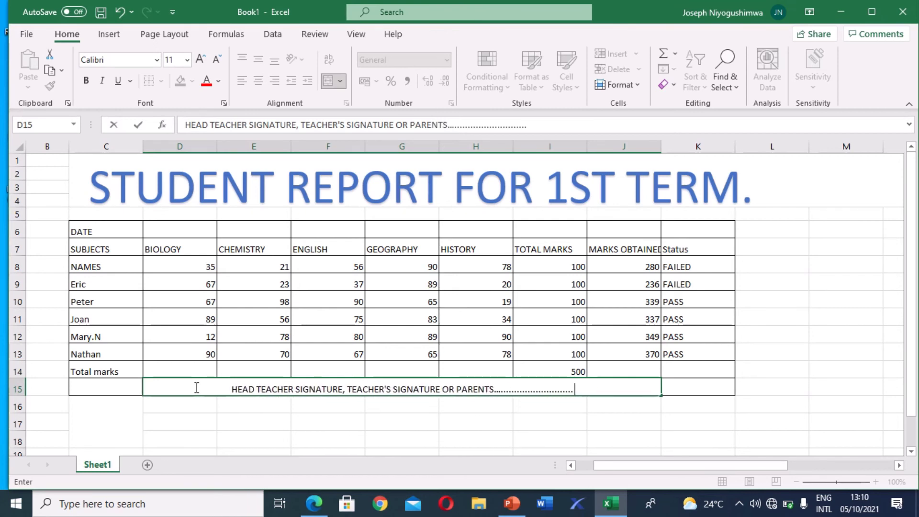
# Commit the D15 signature text, then re-edit it to select the words PARENTS and SIGNATURE
pyautogui.click(359, 450)
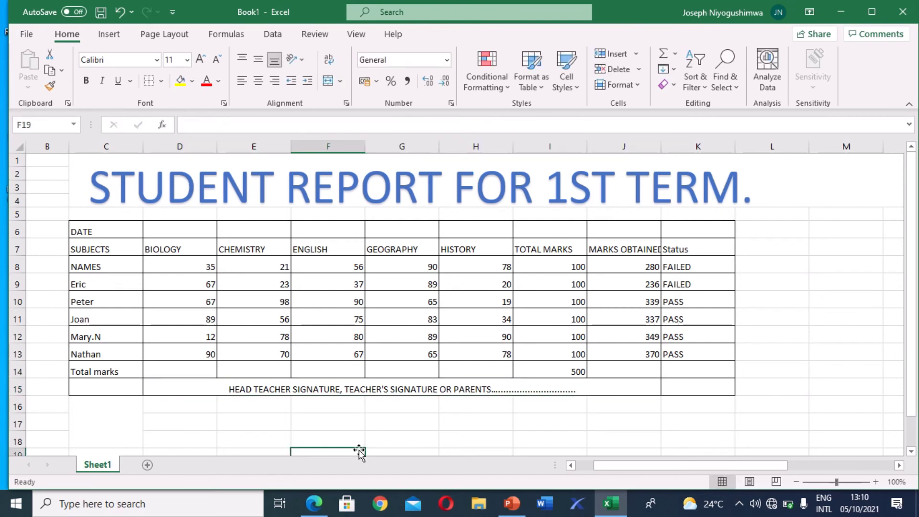
pyautogui.click(578, 389)
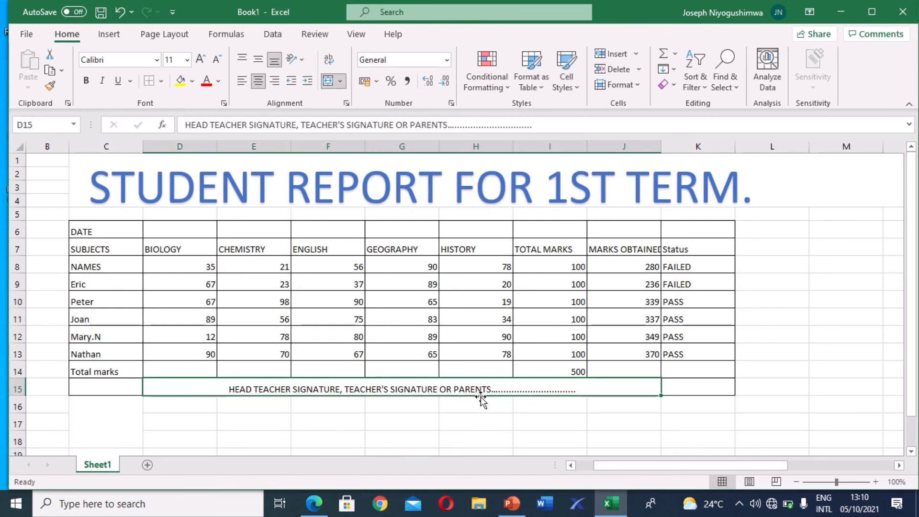
pyautogui.doubleClick(461, 385)
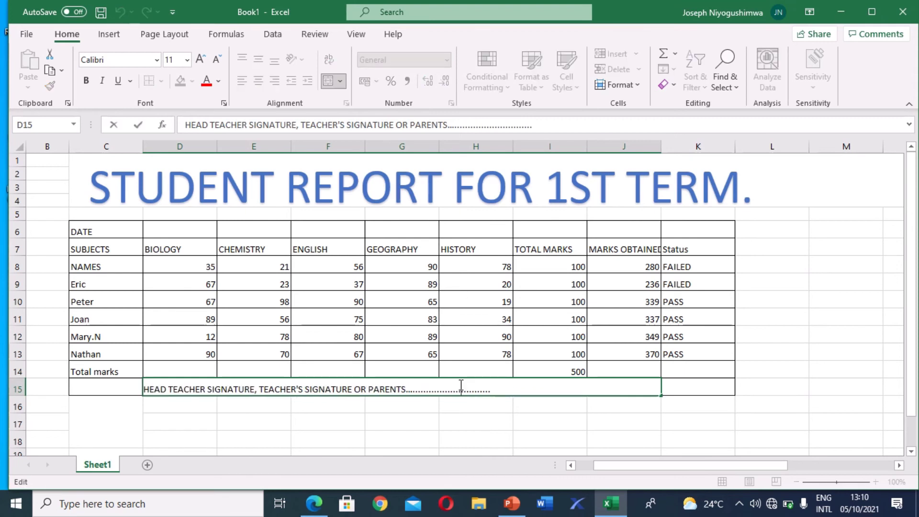
pyautogui.doubleClick(360, 388)
pyautogui.press('Escape')
pyautogui.doubleClick(397, 390)
pyautogui.doubleClick(397, 389)
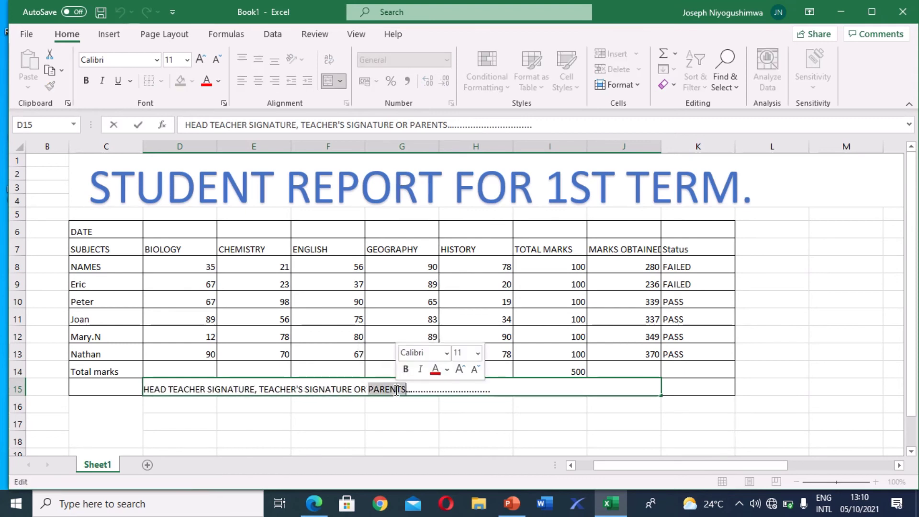
pyautogui.doubleClick(335, 383)
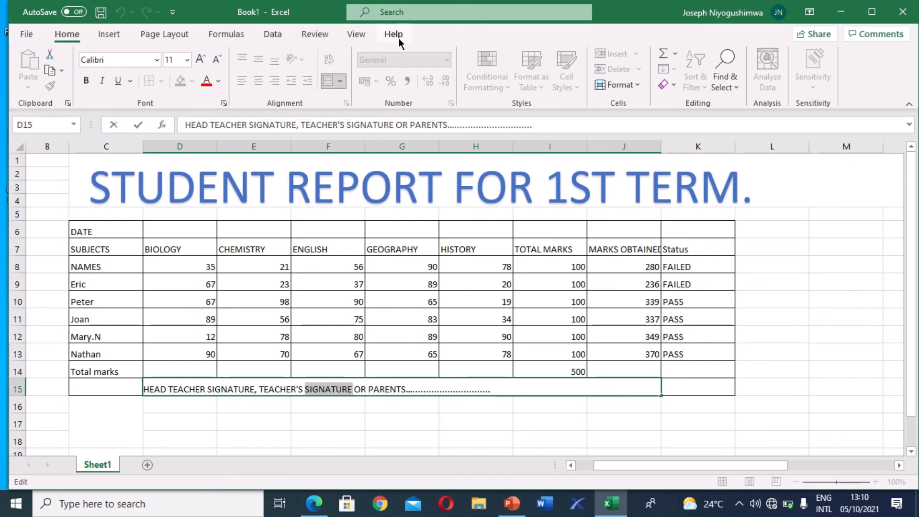
pyautogui.moveTo(356, 8)
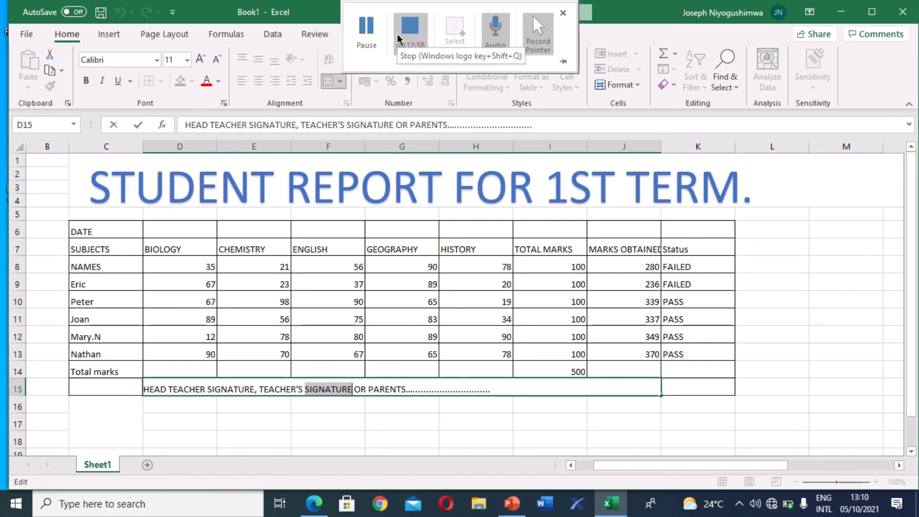
pyautogui.click(398, 38)
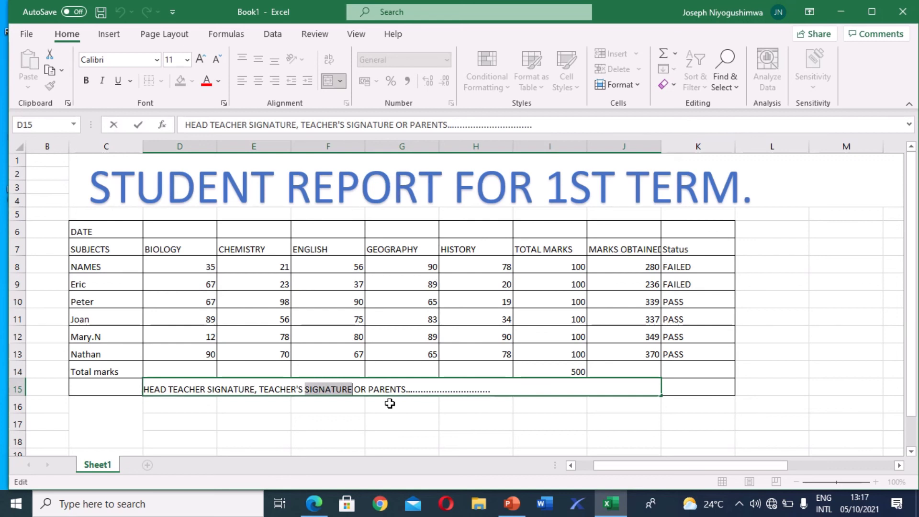
pyautogui.moveTo(343, 6)
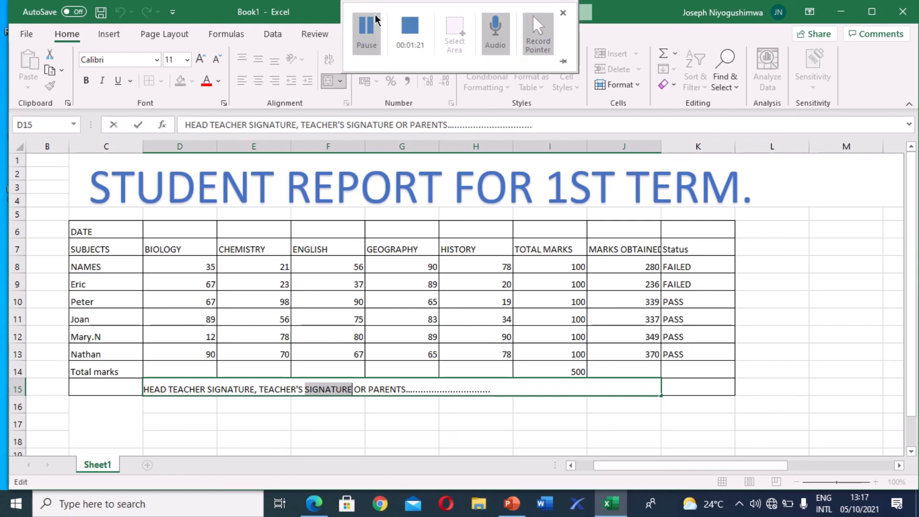
pyautogui.click(409, 27)
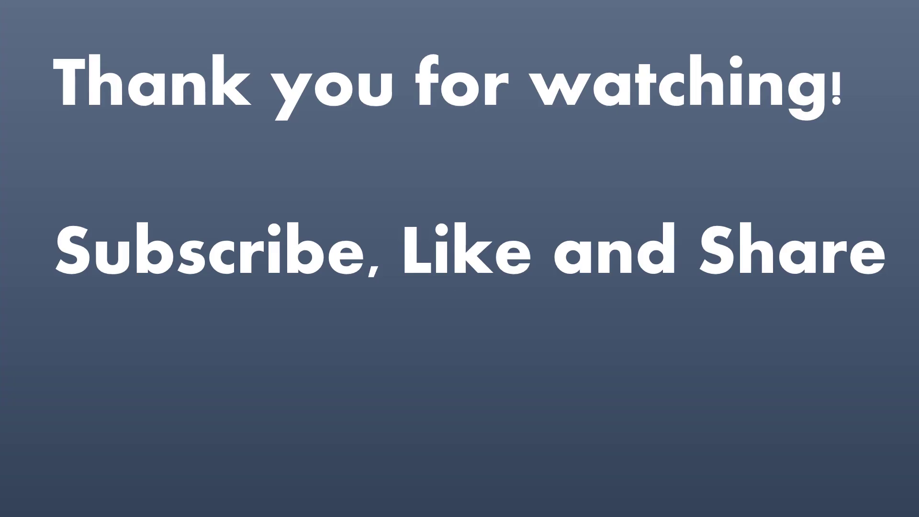